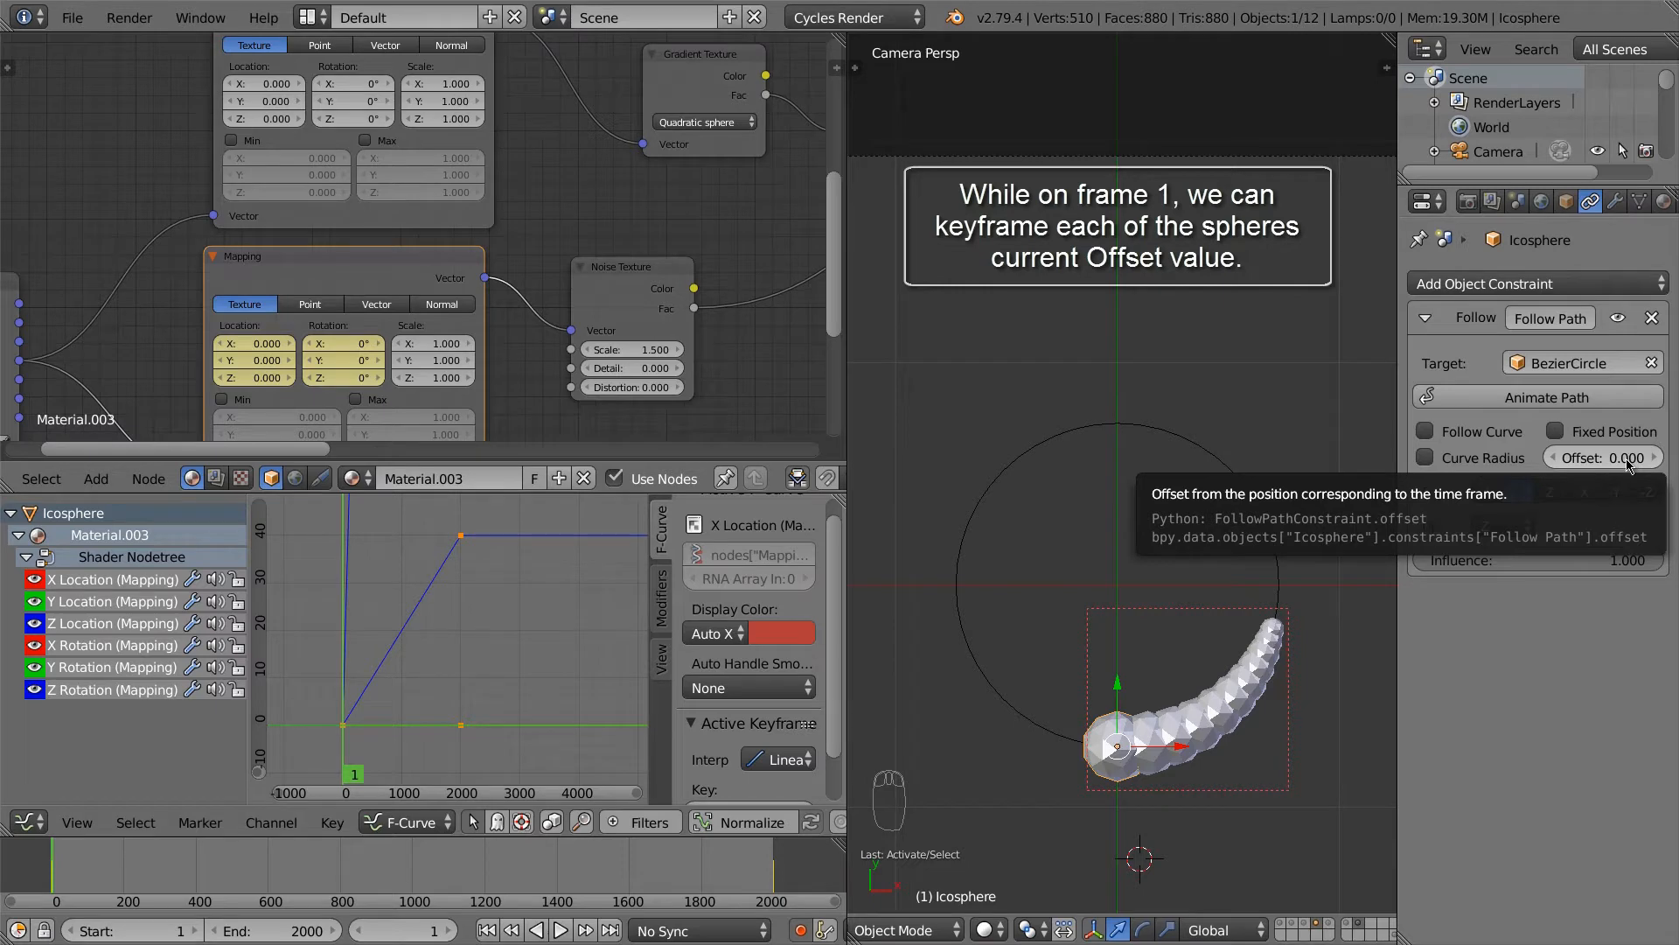
Step: Keyframe the current Follow Path Offset at frame 1 for each sphere from Icosphere.002 to Icosphere.006
right_click(1153, 733)
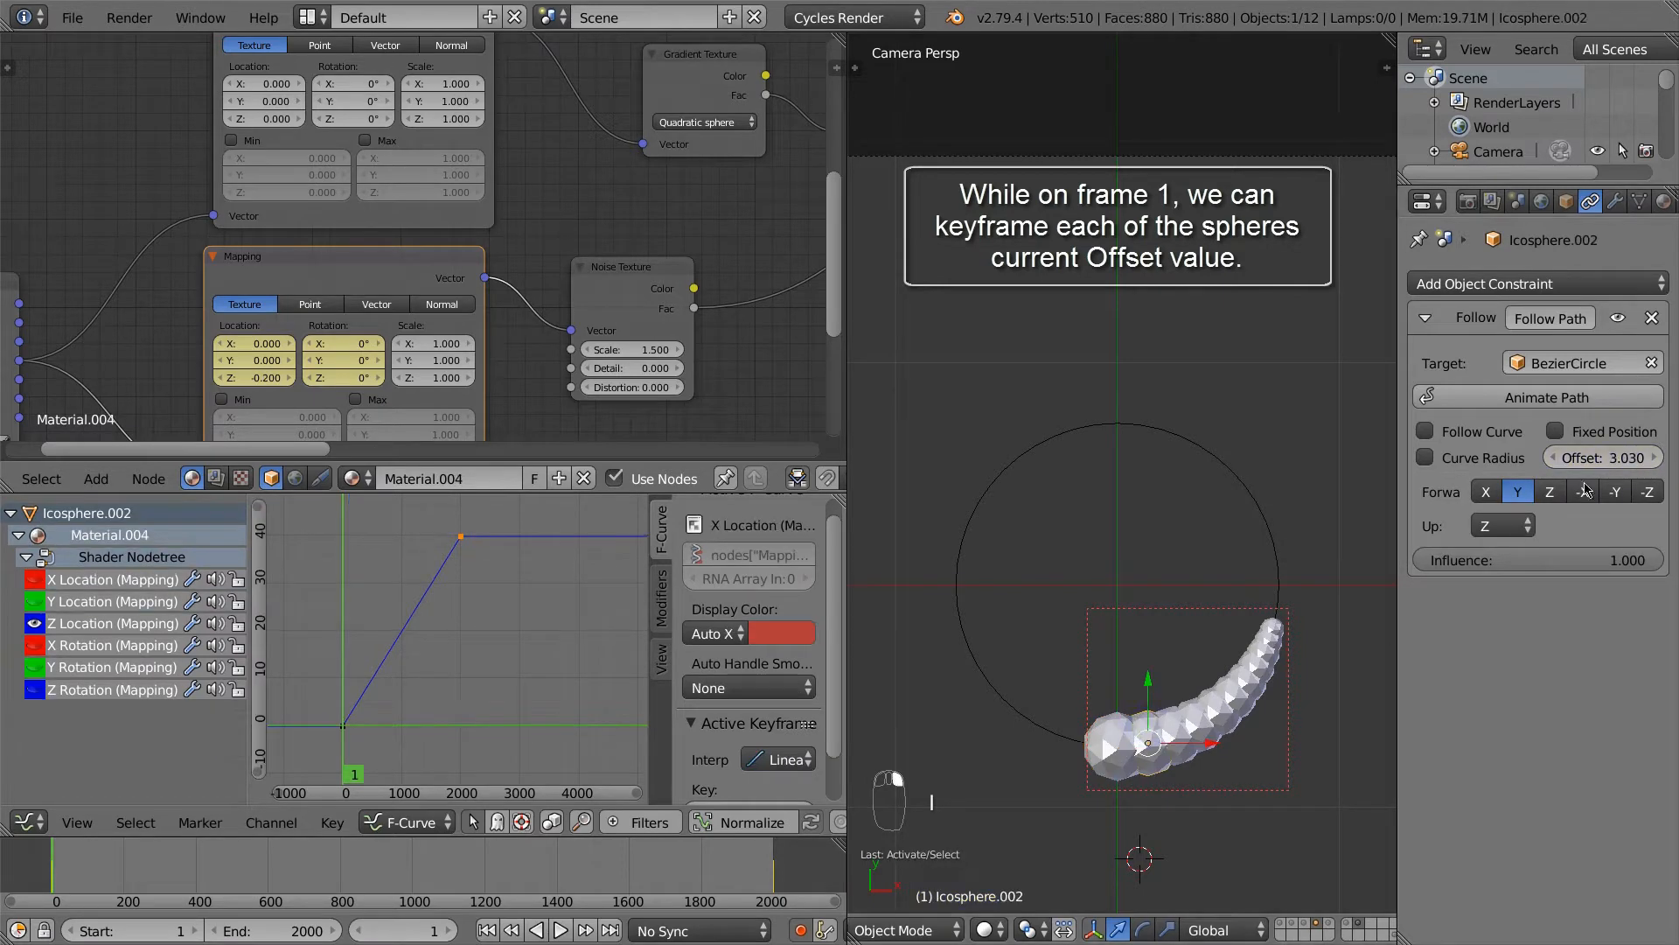
key(i)
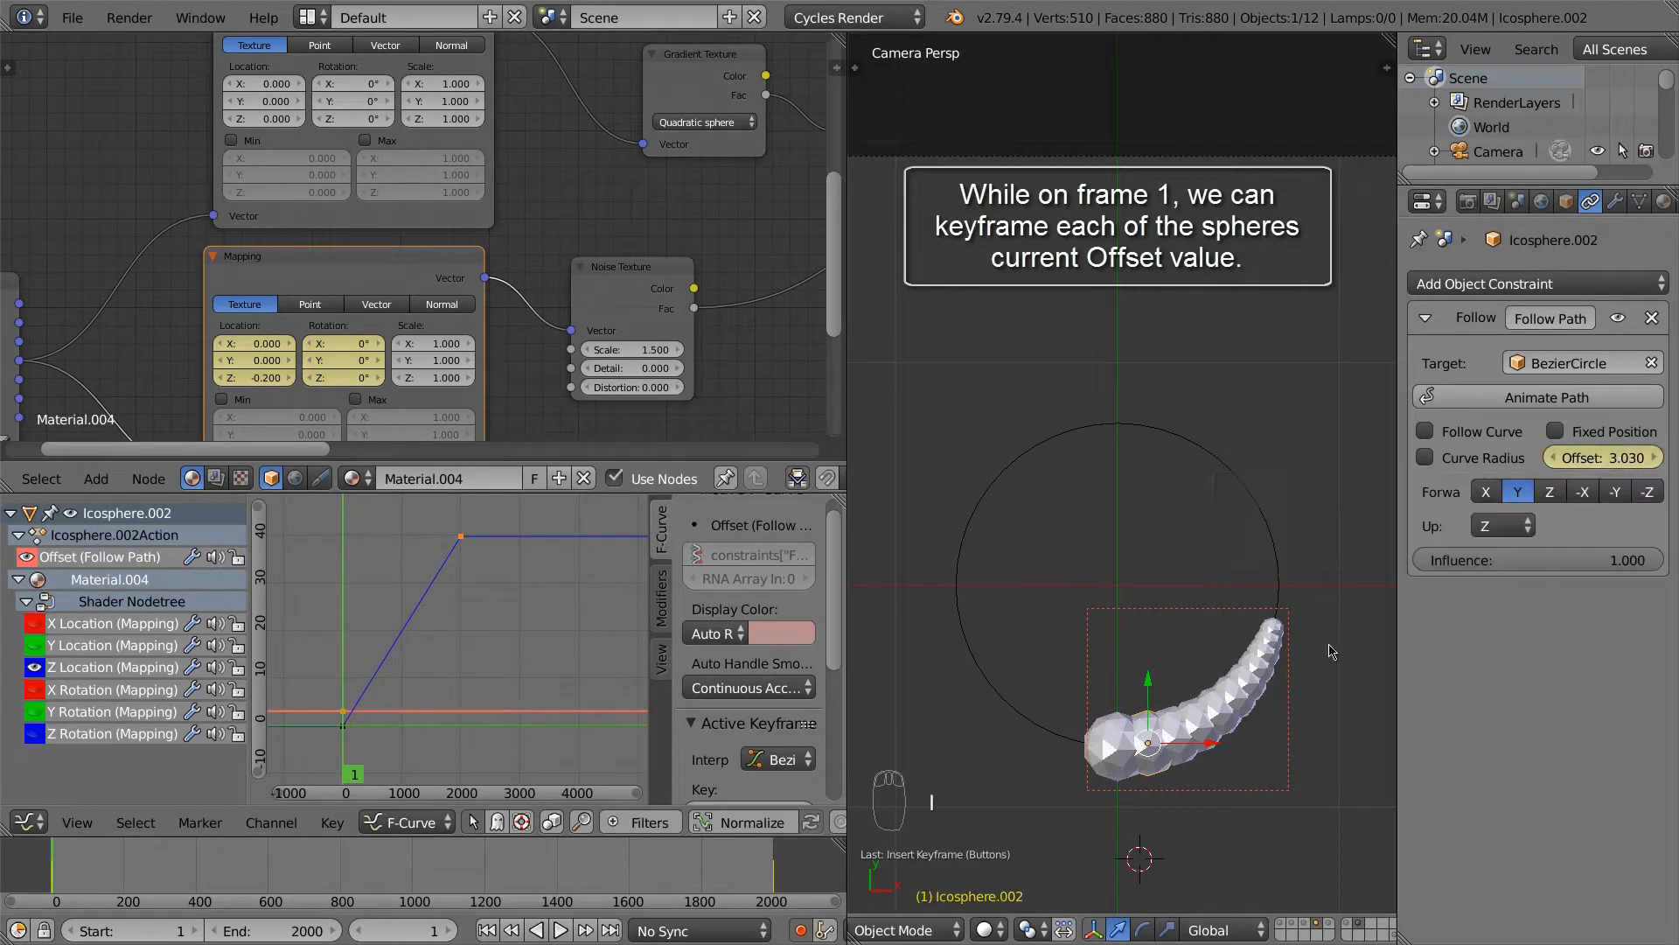
right_click(1177, 733)
key(i)
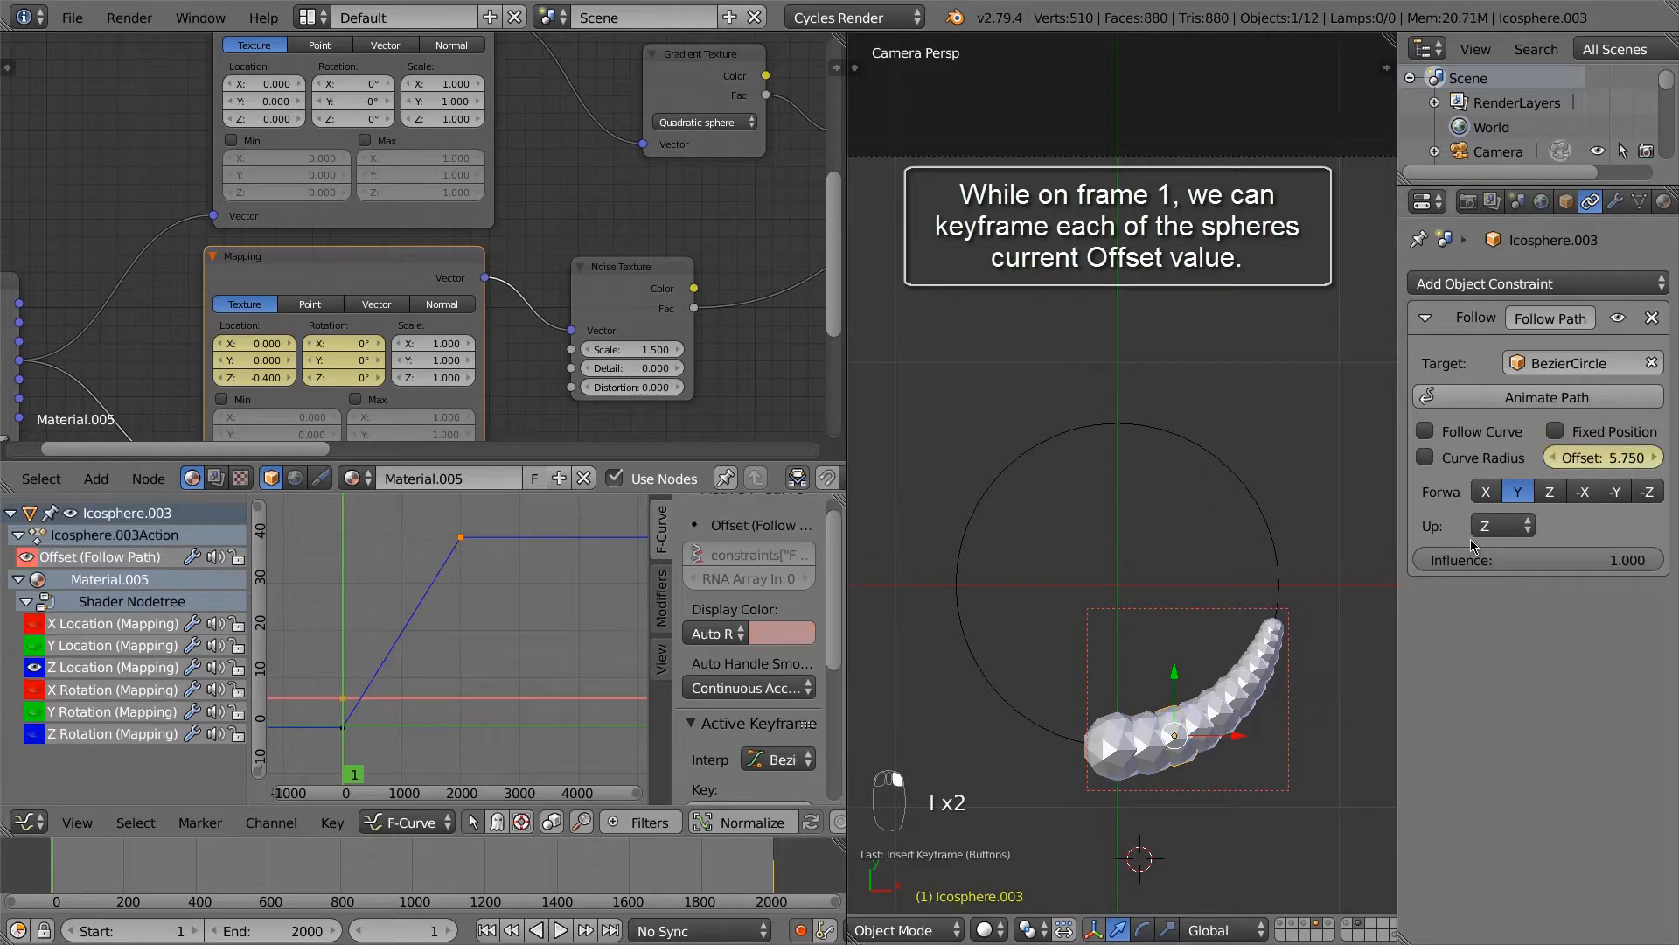
right_click(1195, 726)
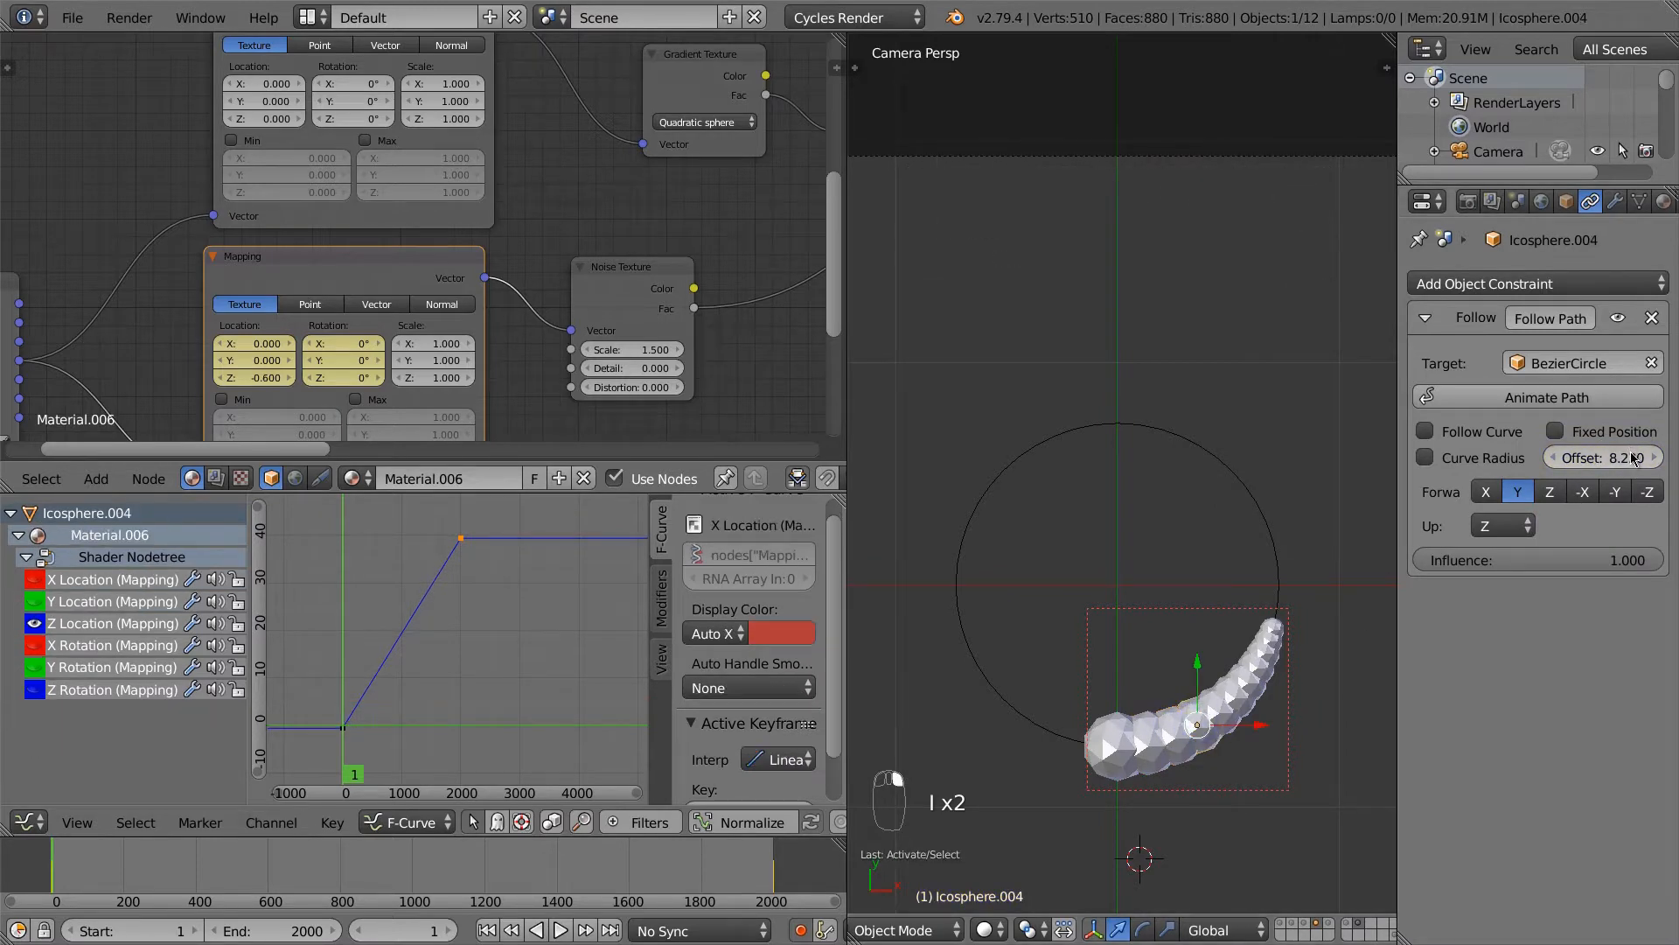
key(i)
right_click(1215, 717)
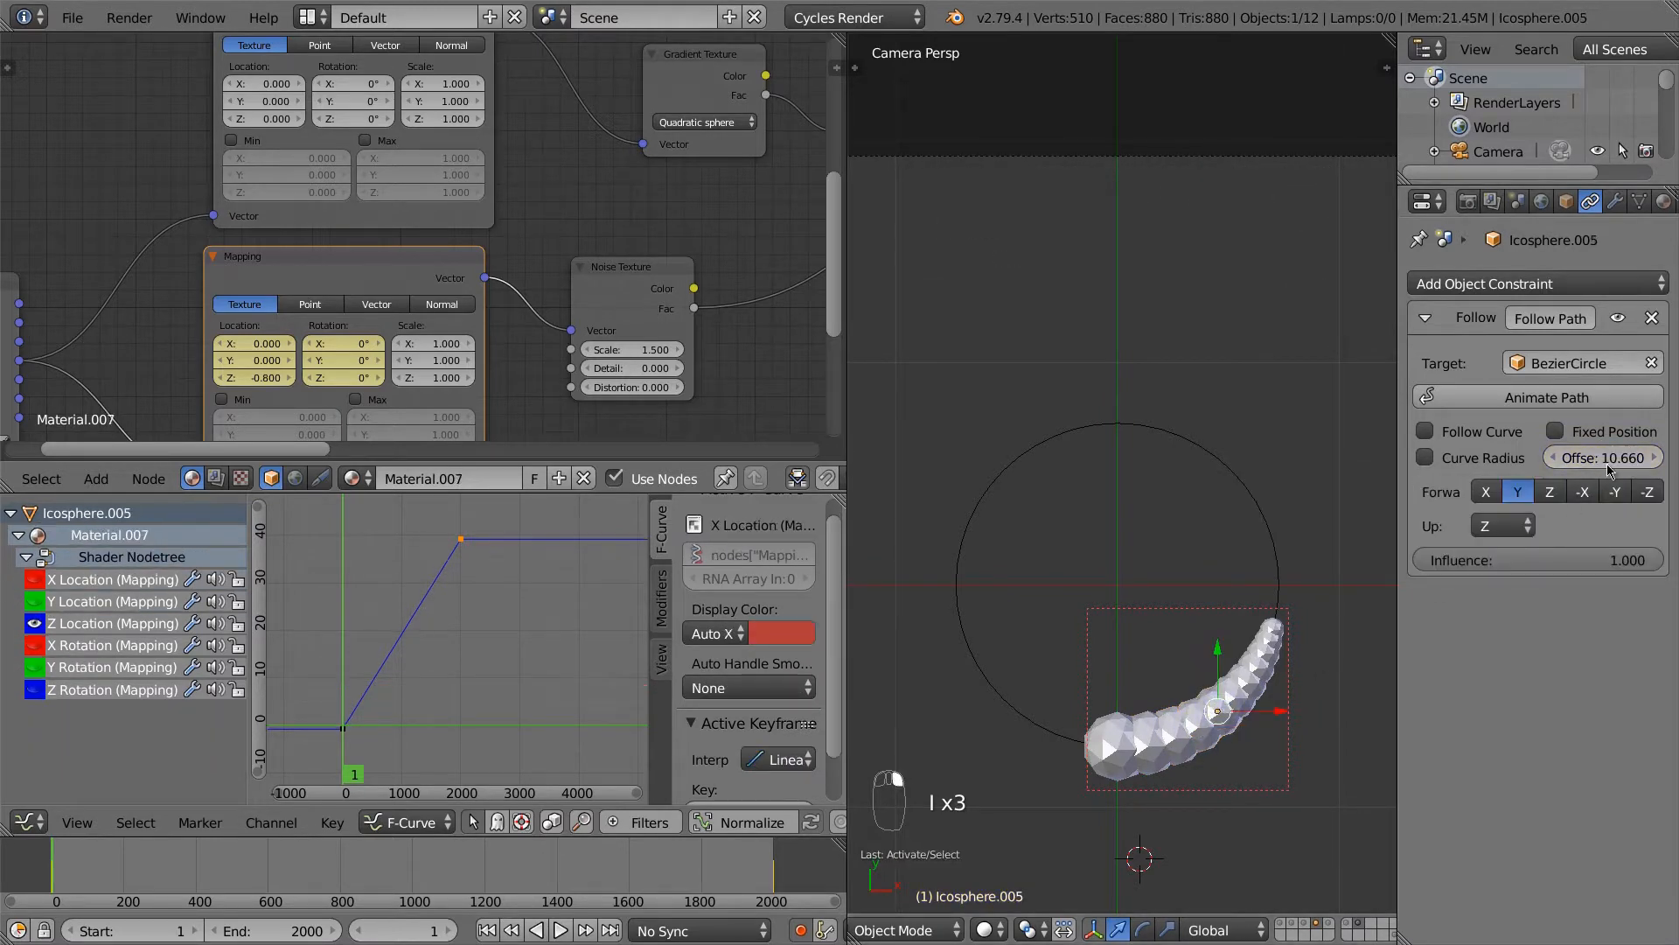
key(i)
right_click(1240, 707)
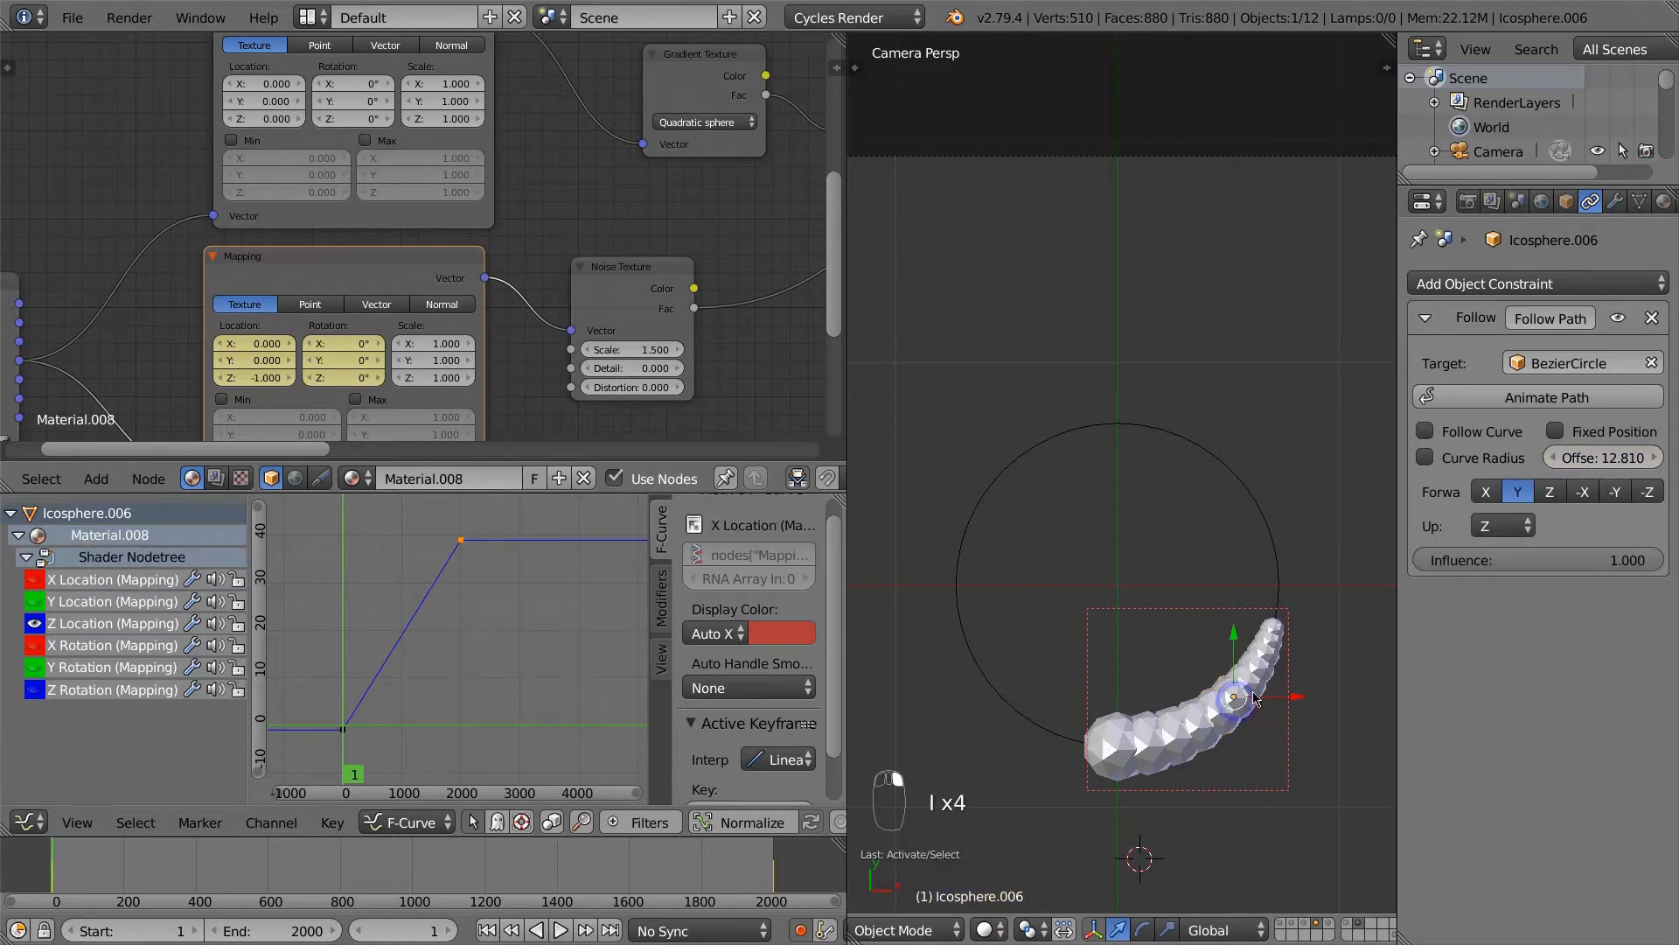
key(i)
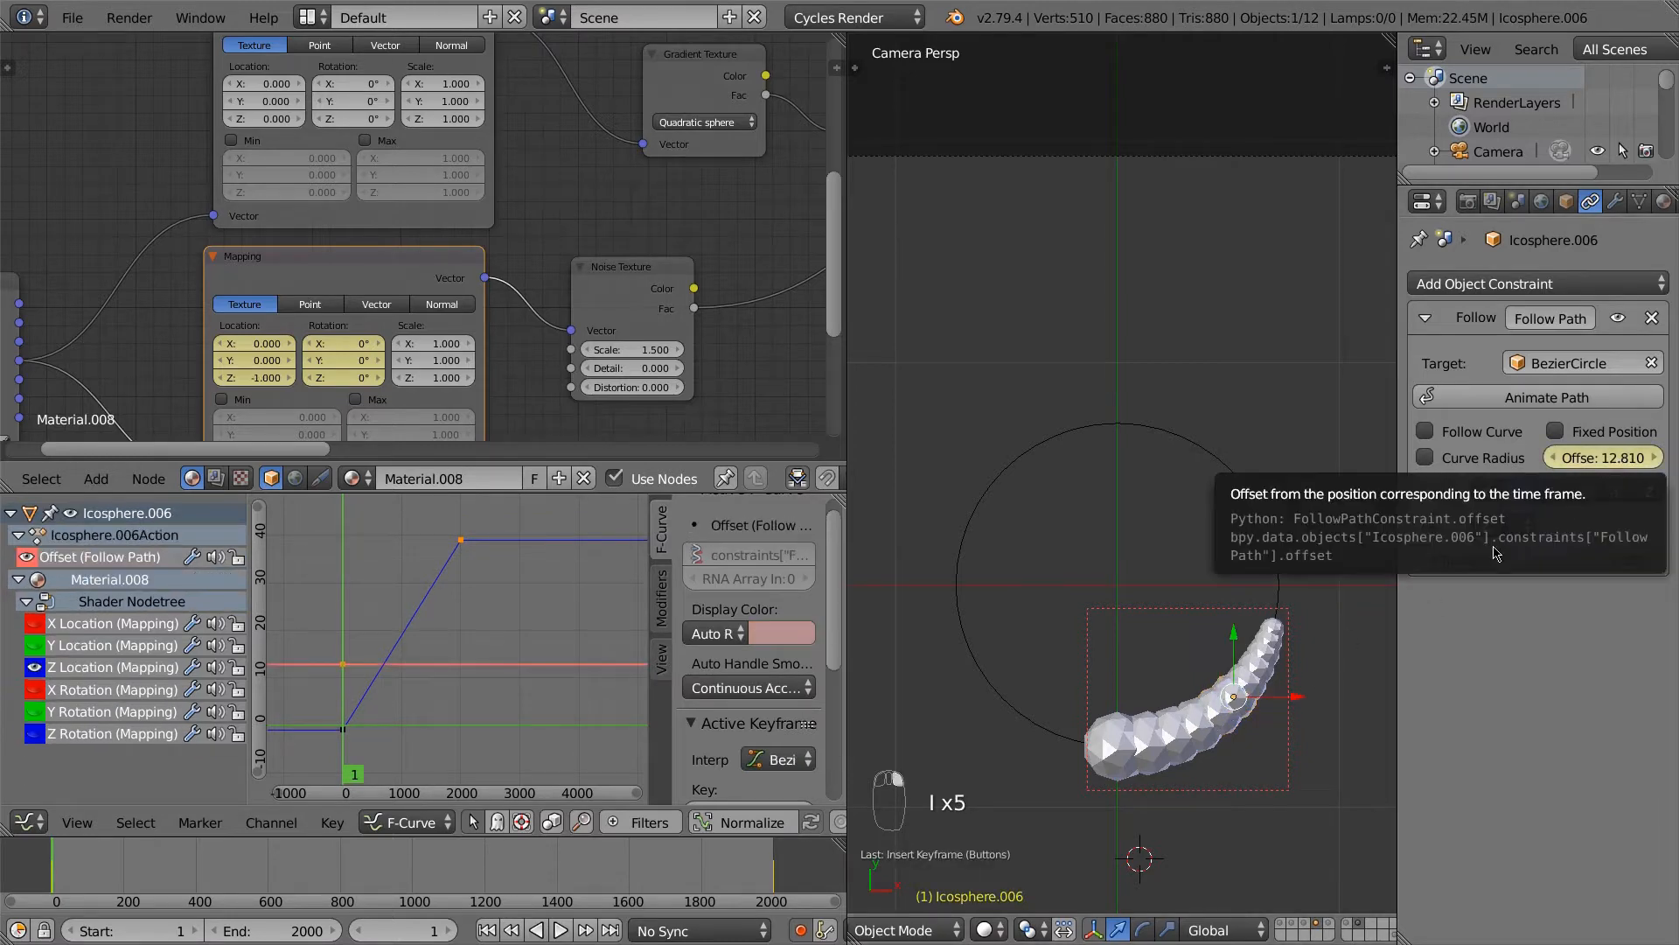
Step: Keyframe the current Follow Path Offset at frame 1 for the smaller spheres, Icosphere.007 to Icosphere.011
right_click(1257, 691)
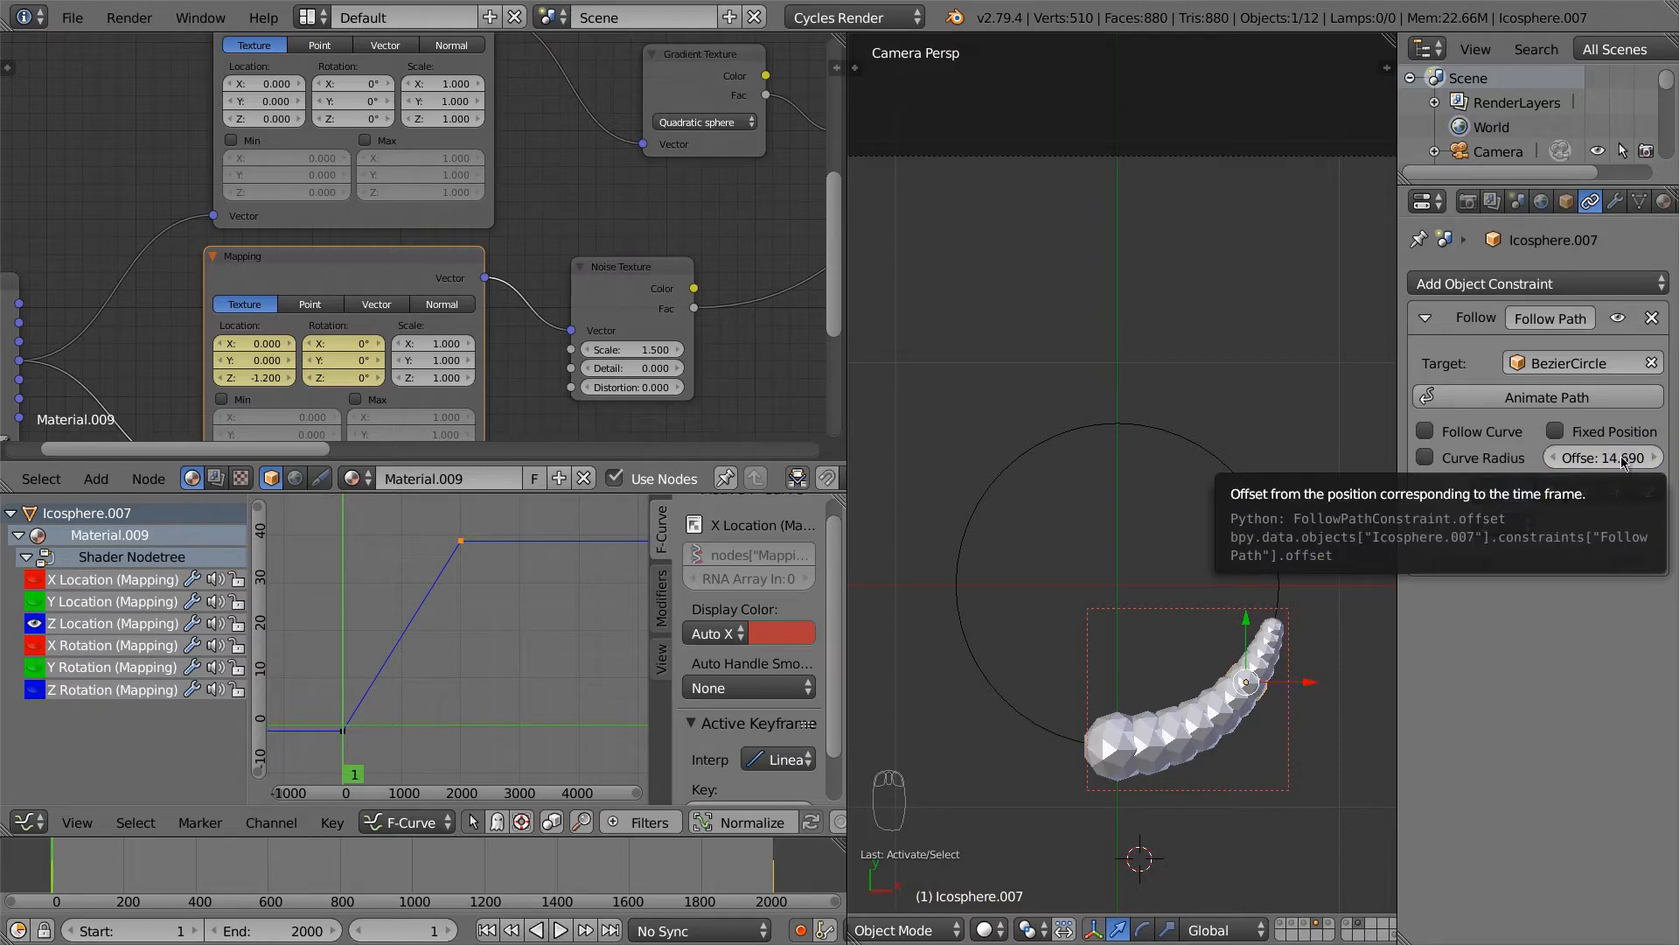
key(i)
right_click(1260, 666)
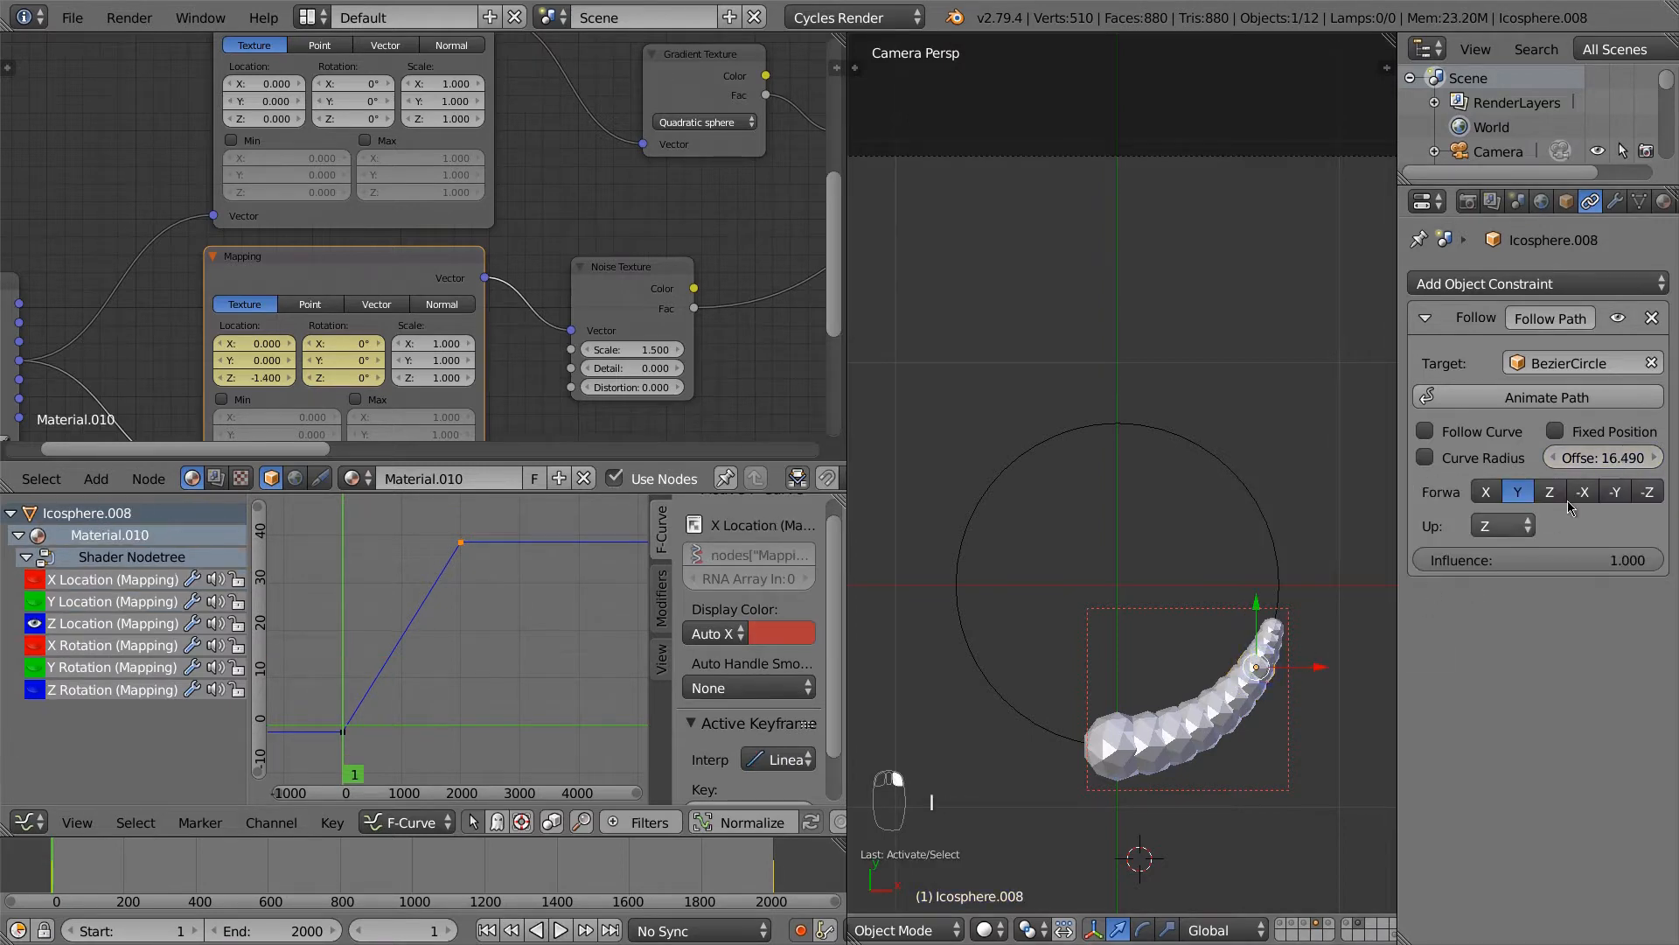
key(i)
right_click(1277, 661)
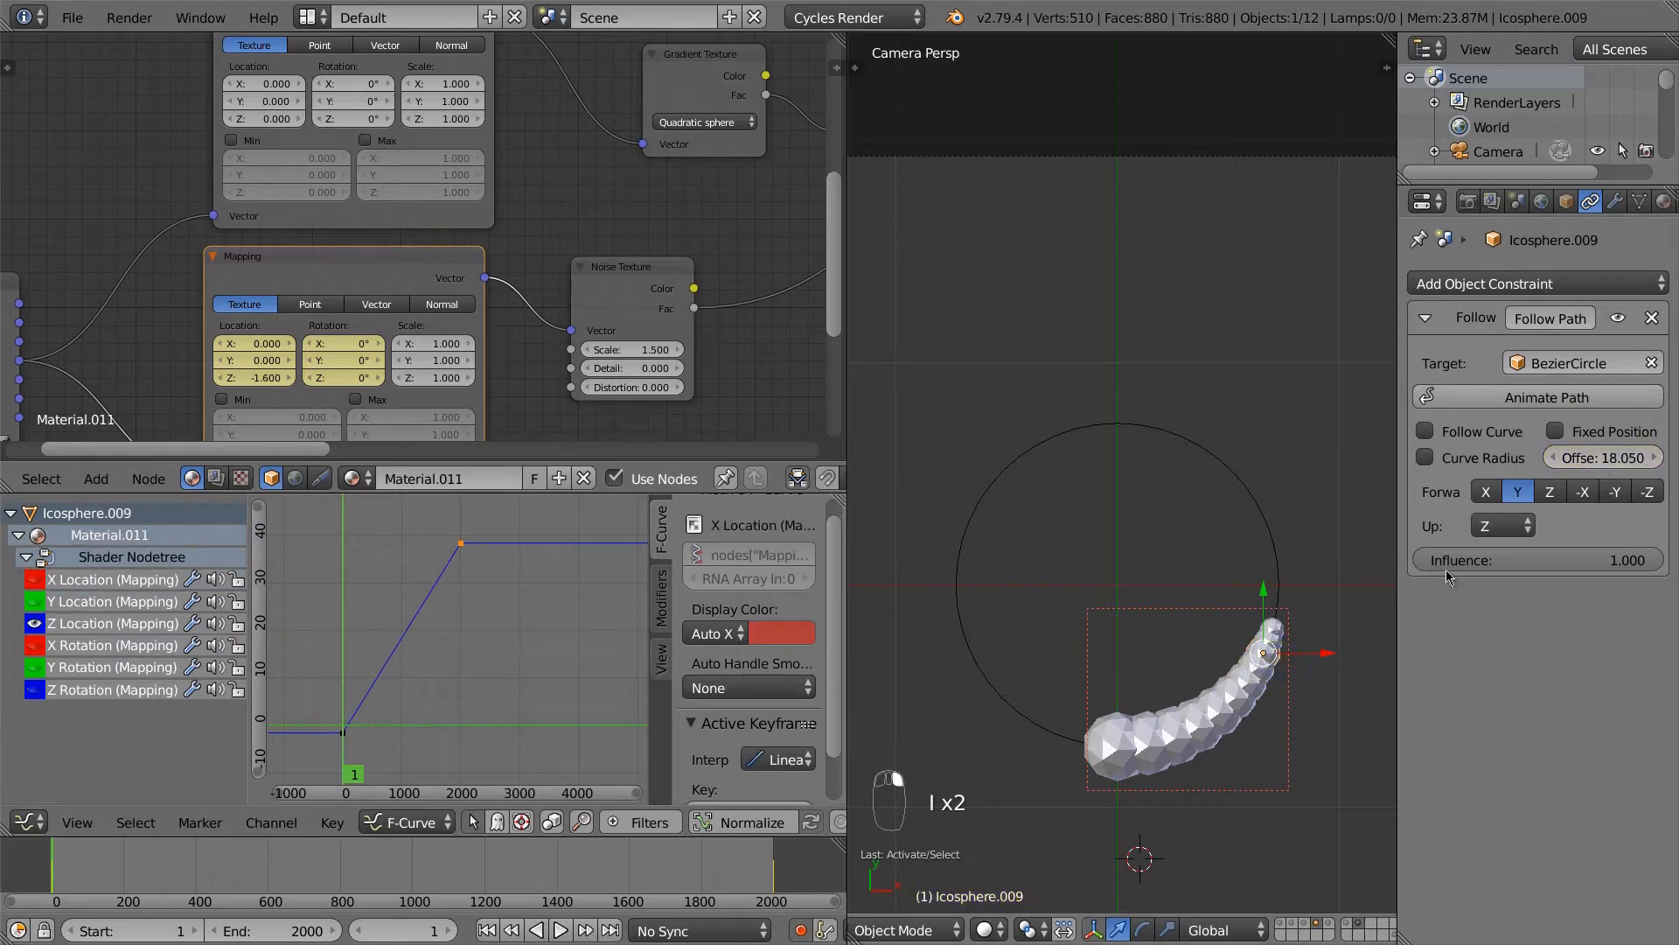
key(i)
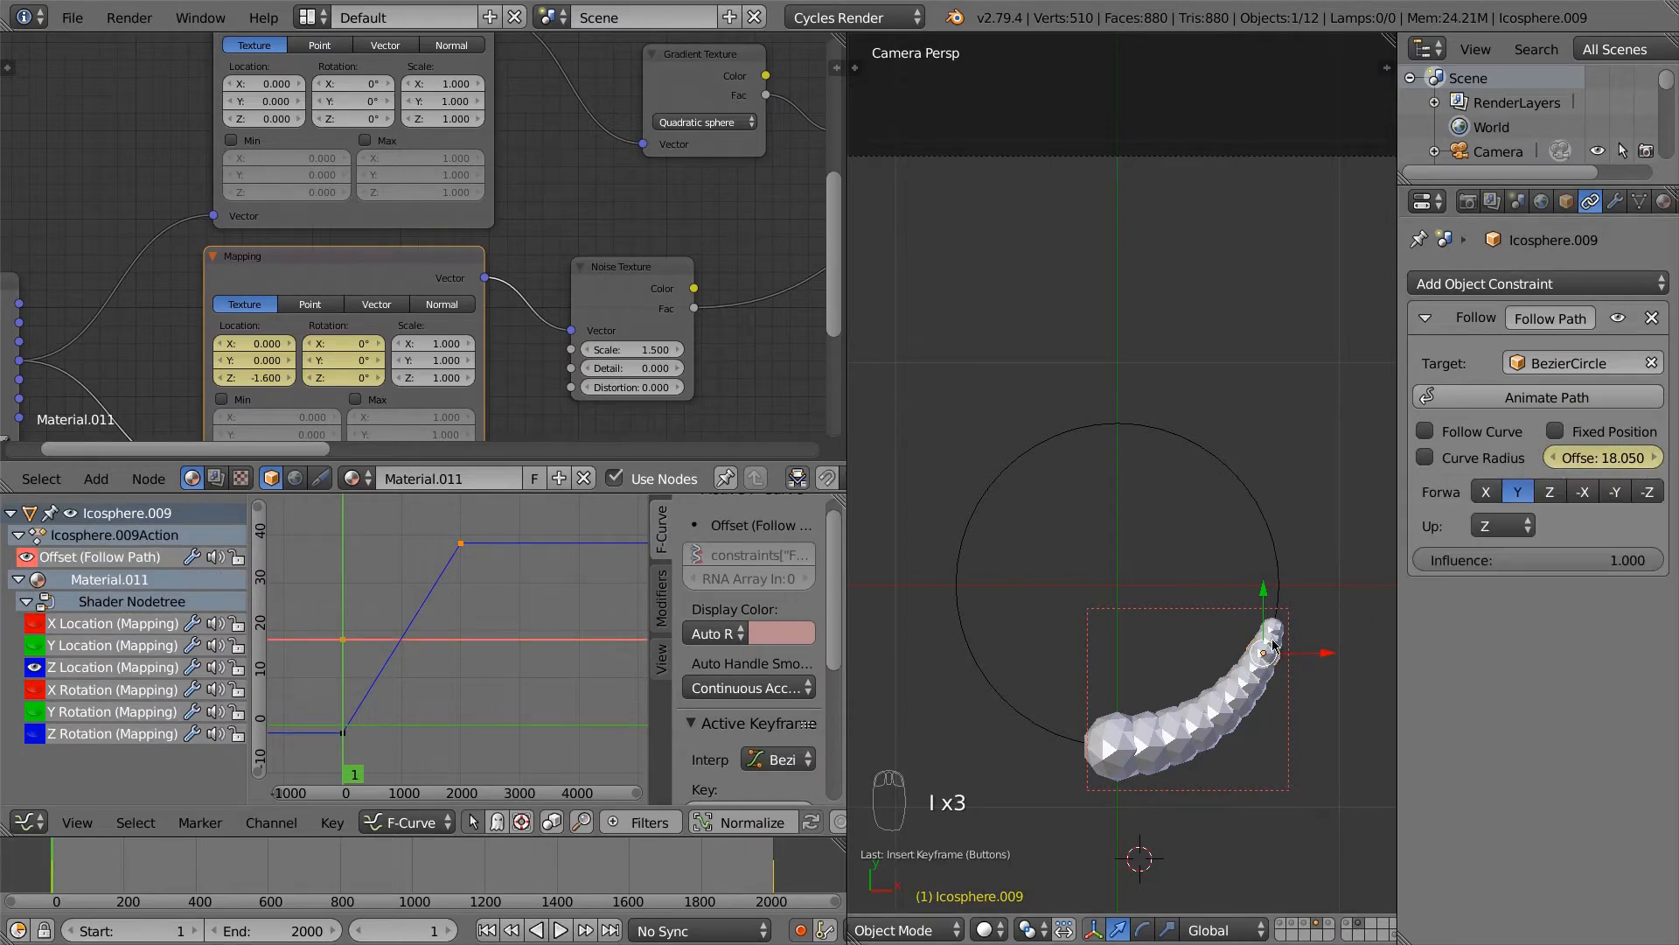
right_click(1276, 651)
key(i)
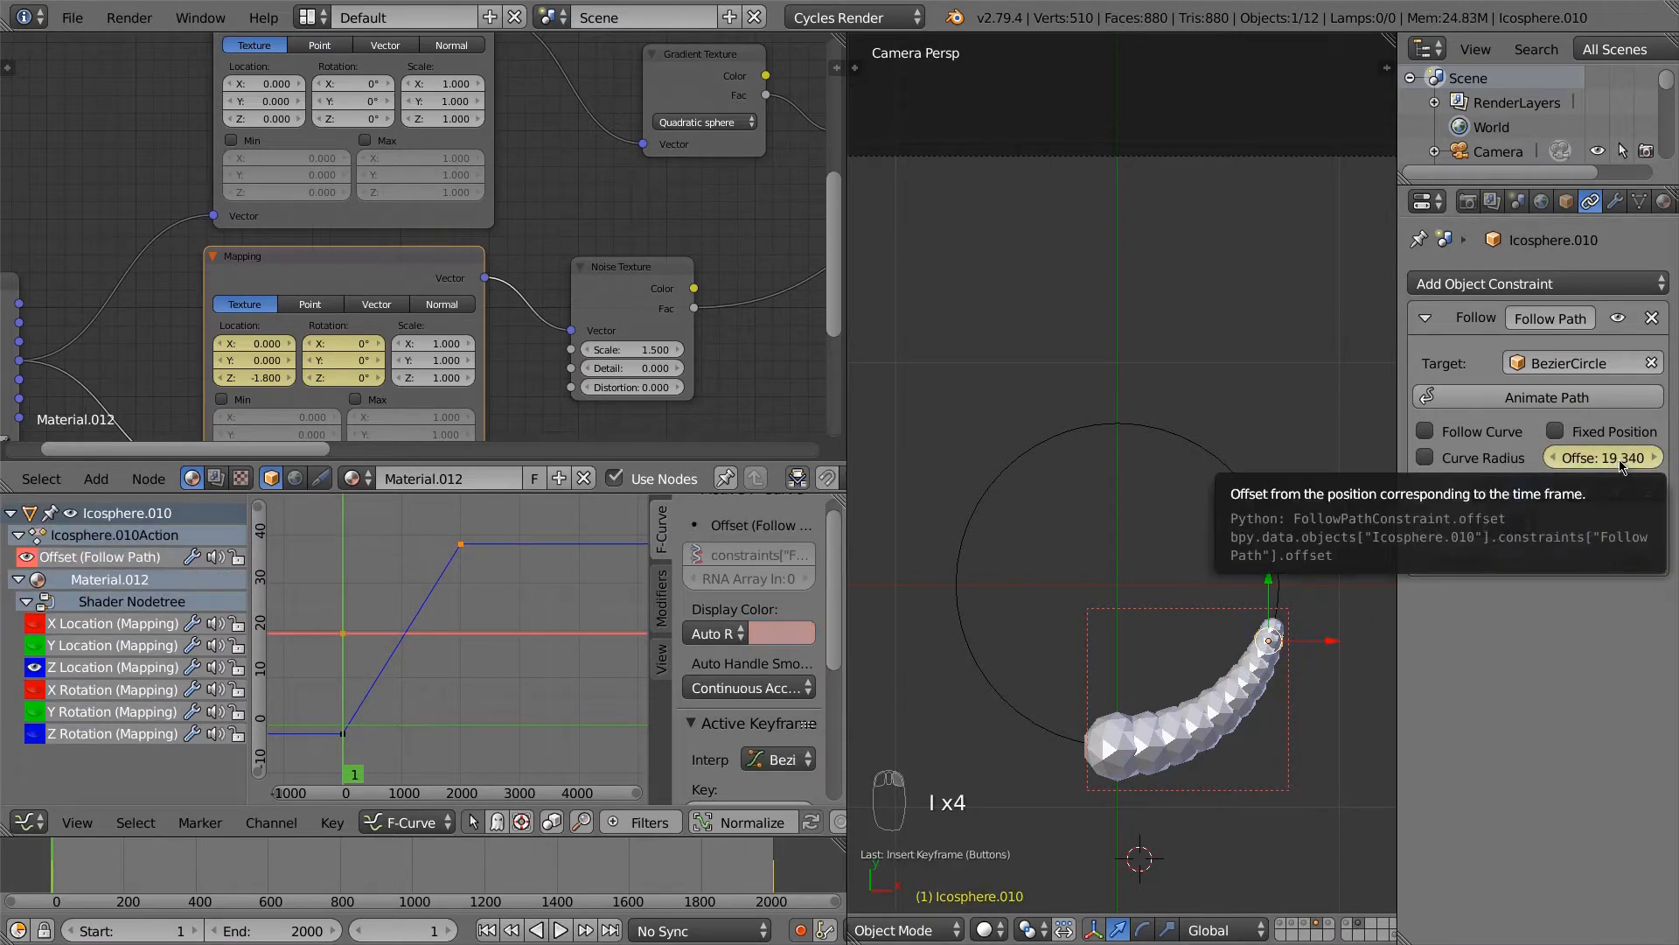
right_click(1273, 626)
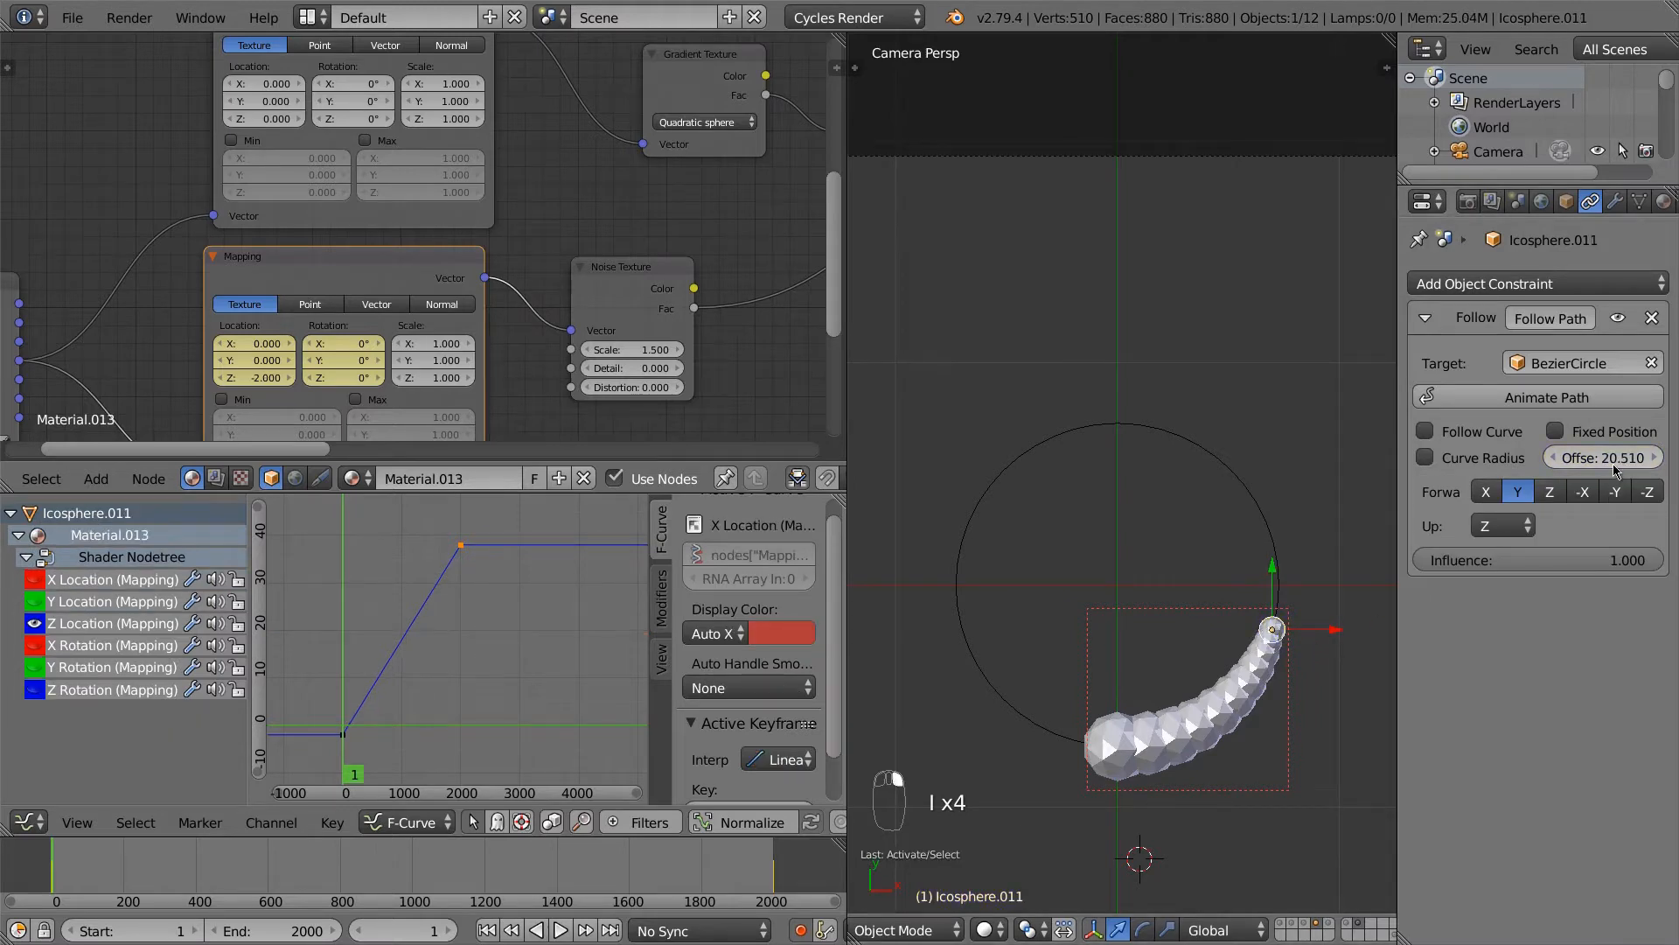
key(i)
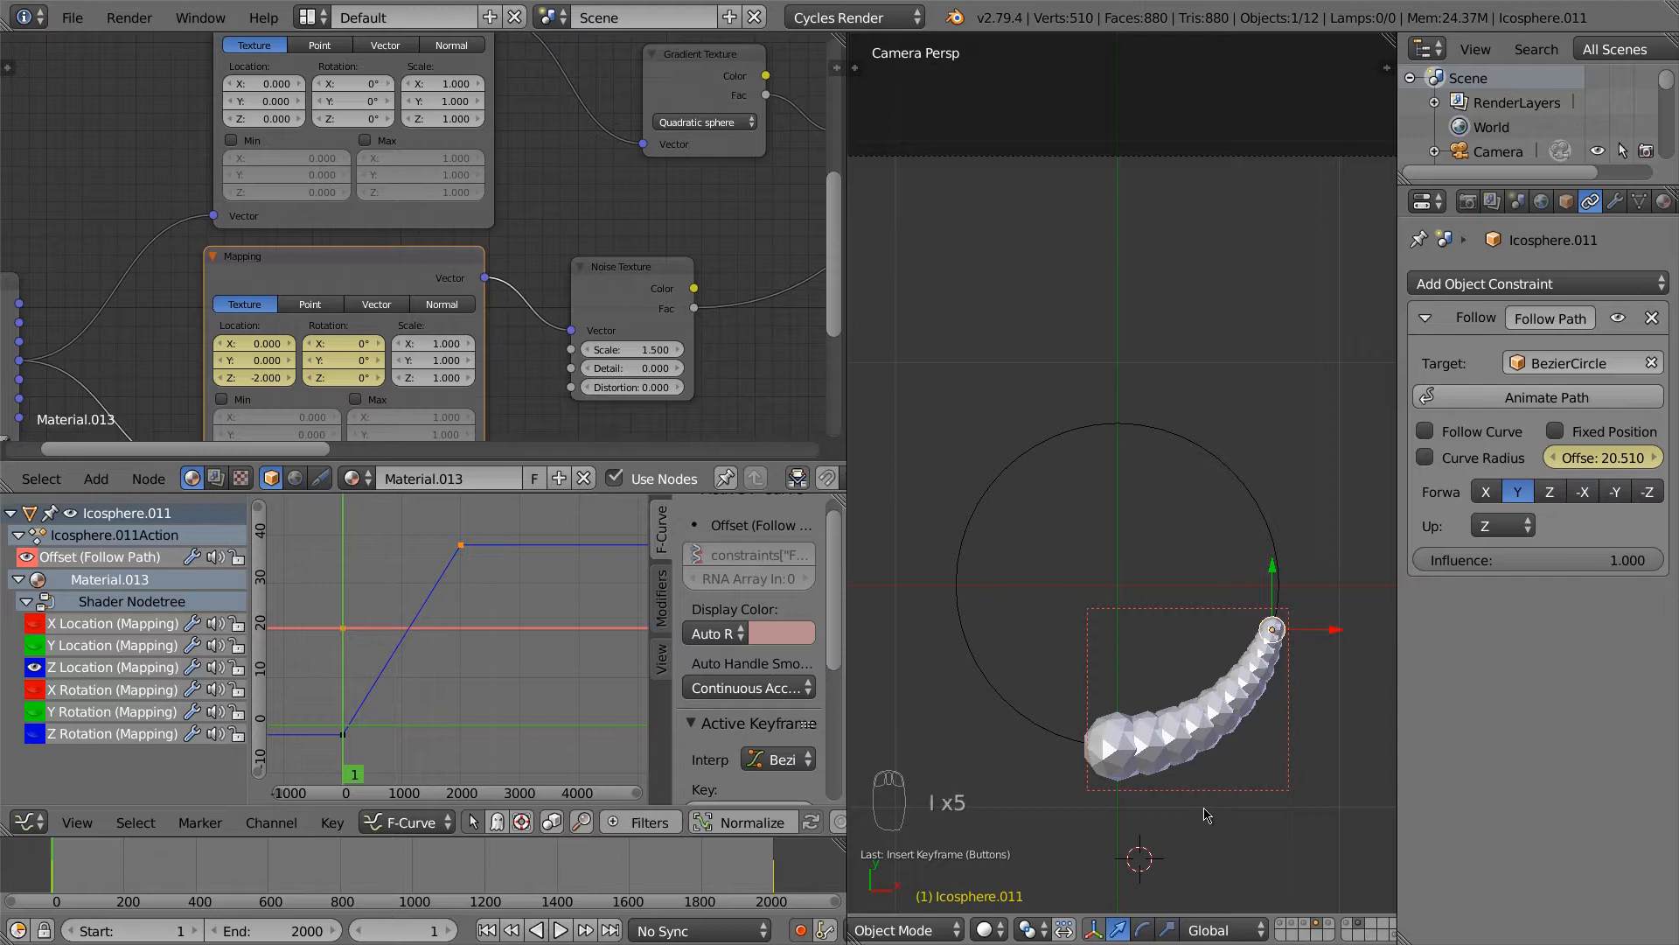
Step: Set the biggest sphere's Follow Path Offset to -875 and keyframe it near the end of the timeline
right_click(1119, 764)
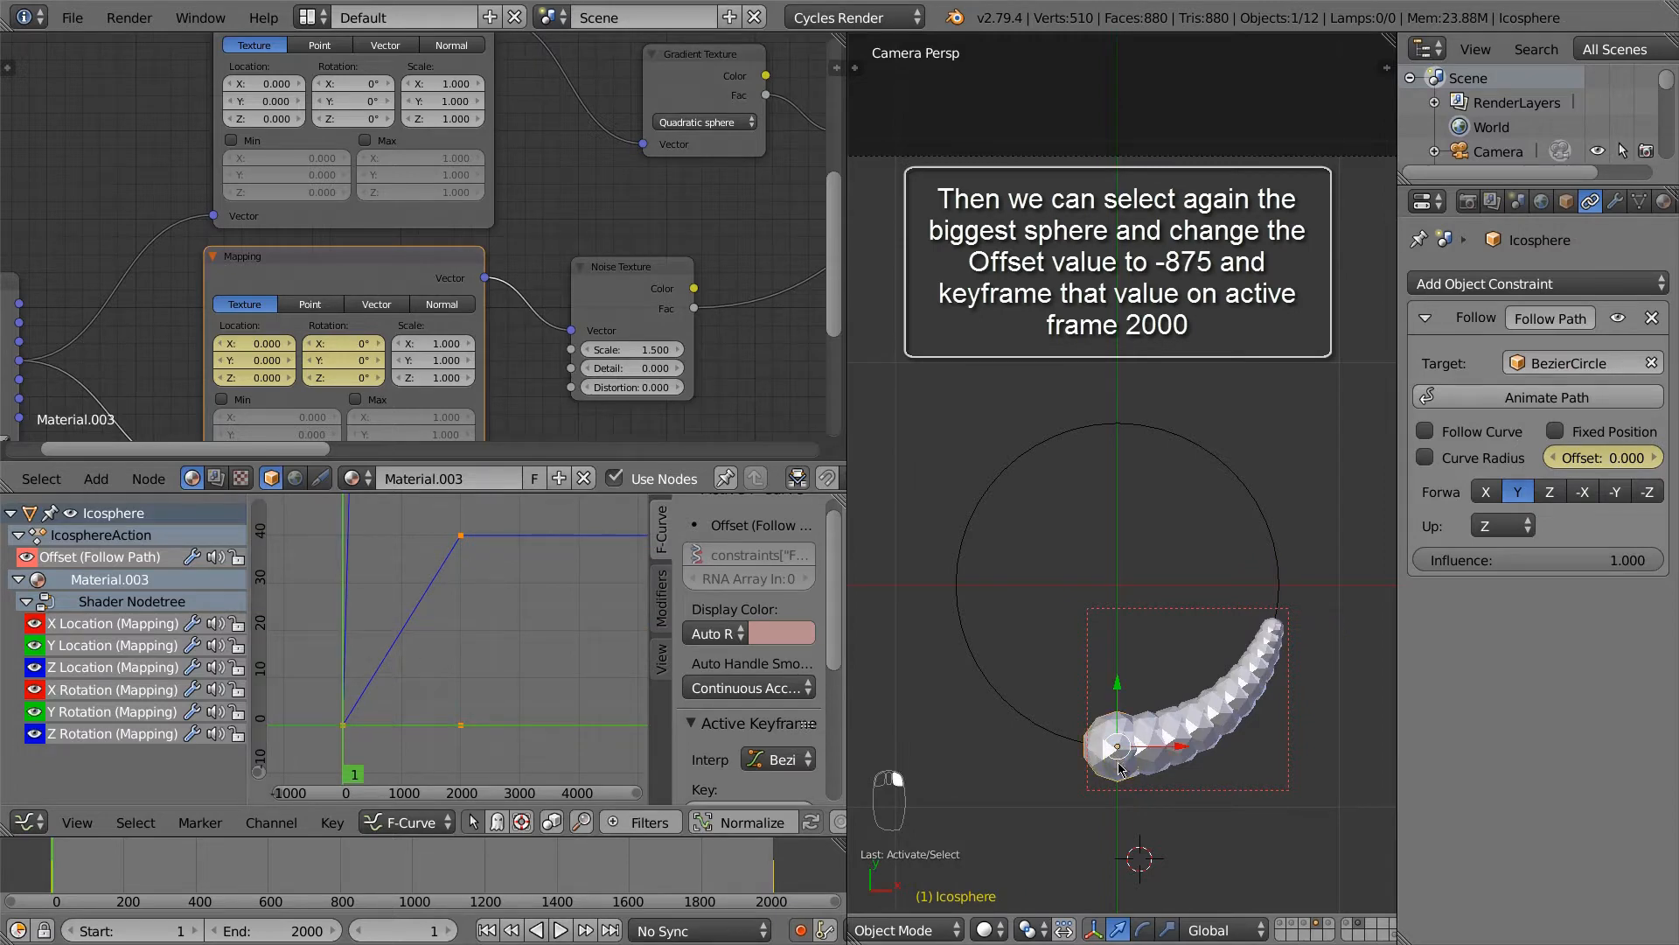
drag(1603, 458, 1424, 288)
click(1625, 459)
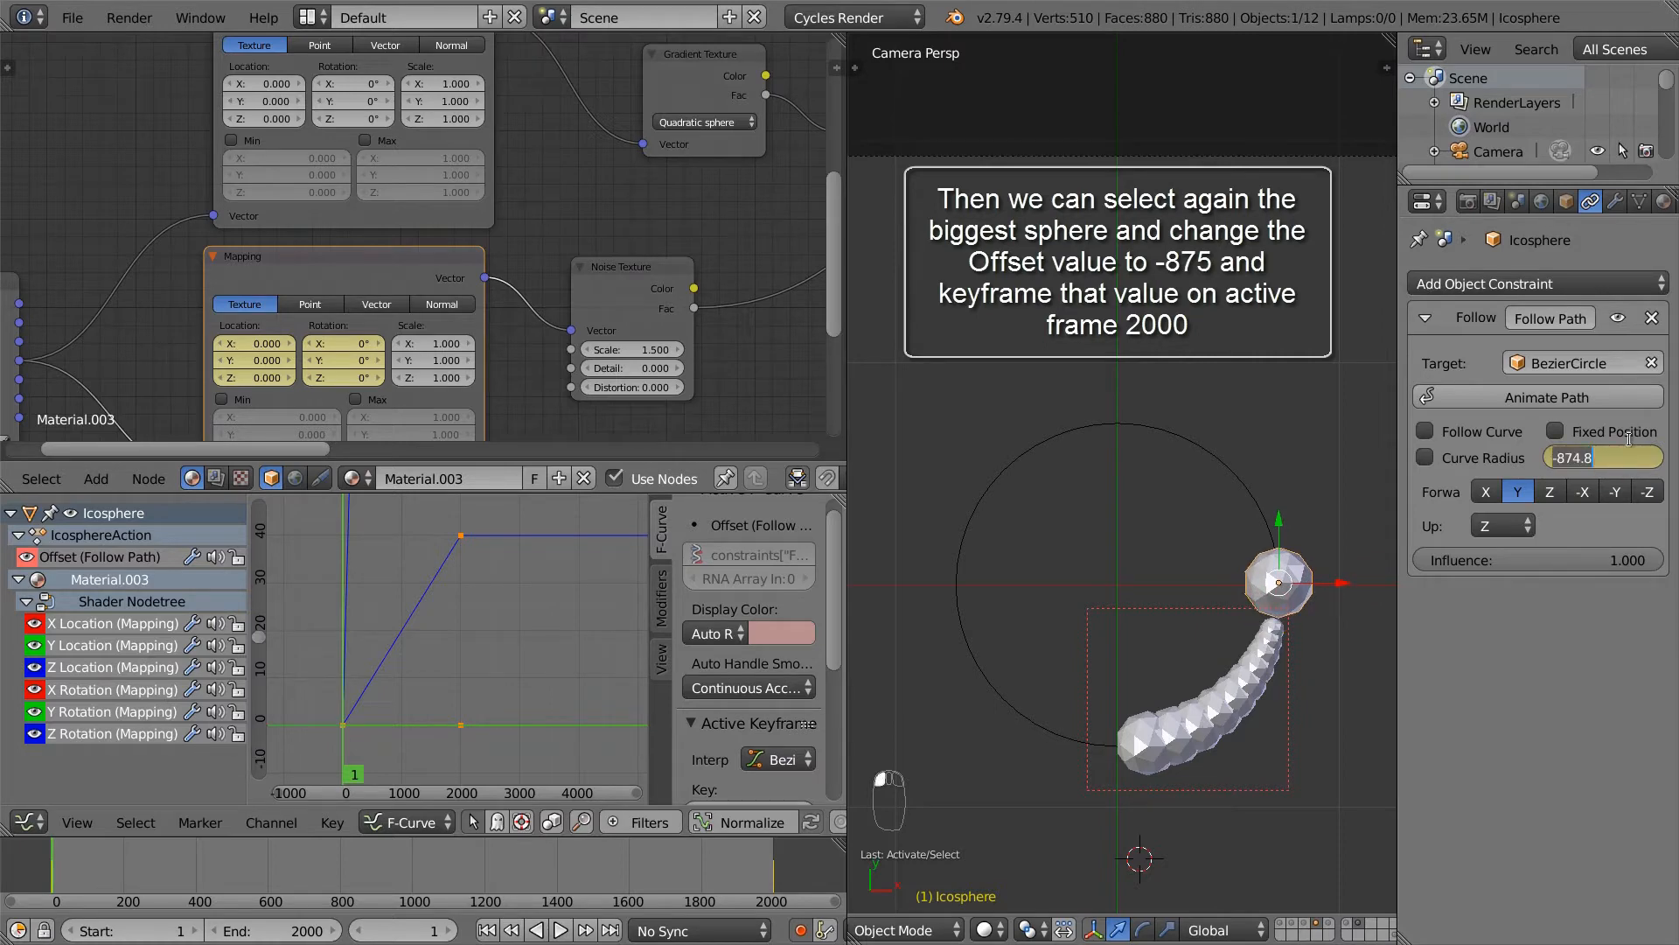
key(BackSpace)
text(-875)
key(Return)
key(i)
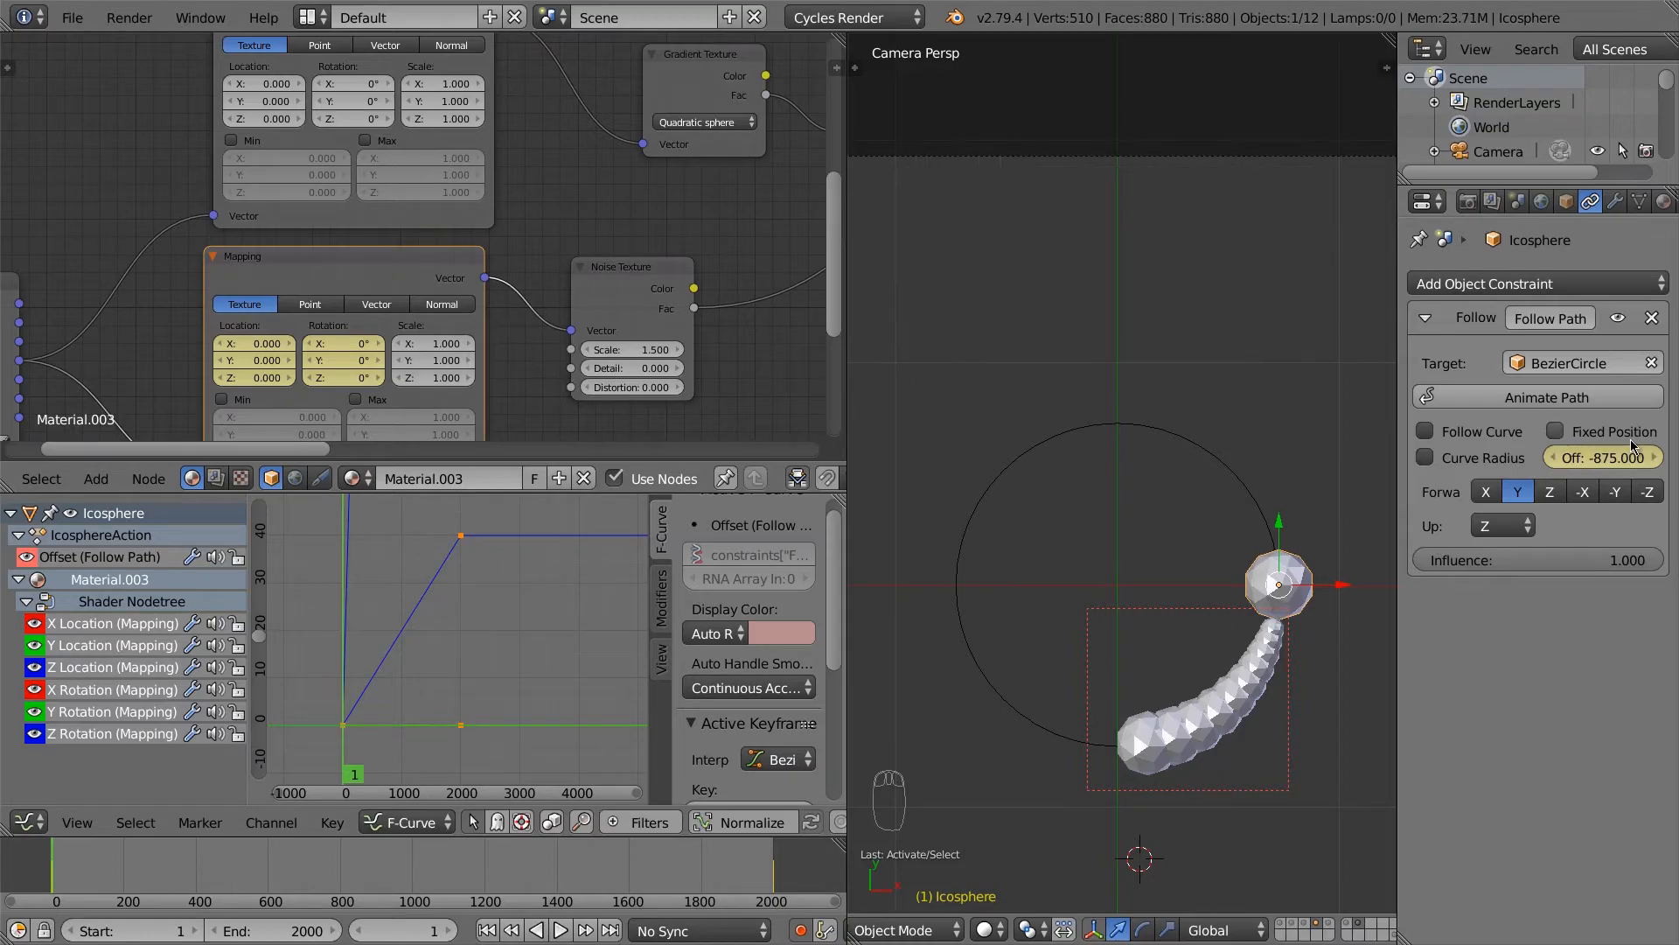
Step: Play and scrub the animation to preview the biggest sphere's movement along the circle
click(226, 862)
key(alt+a)
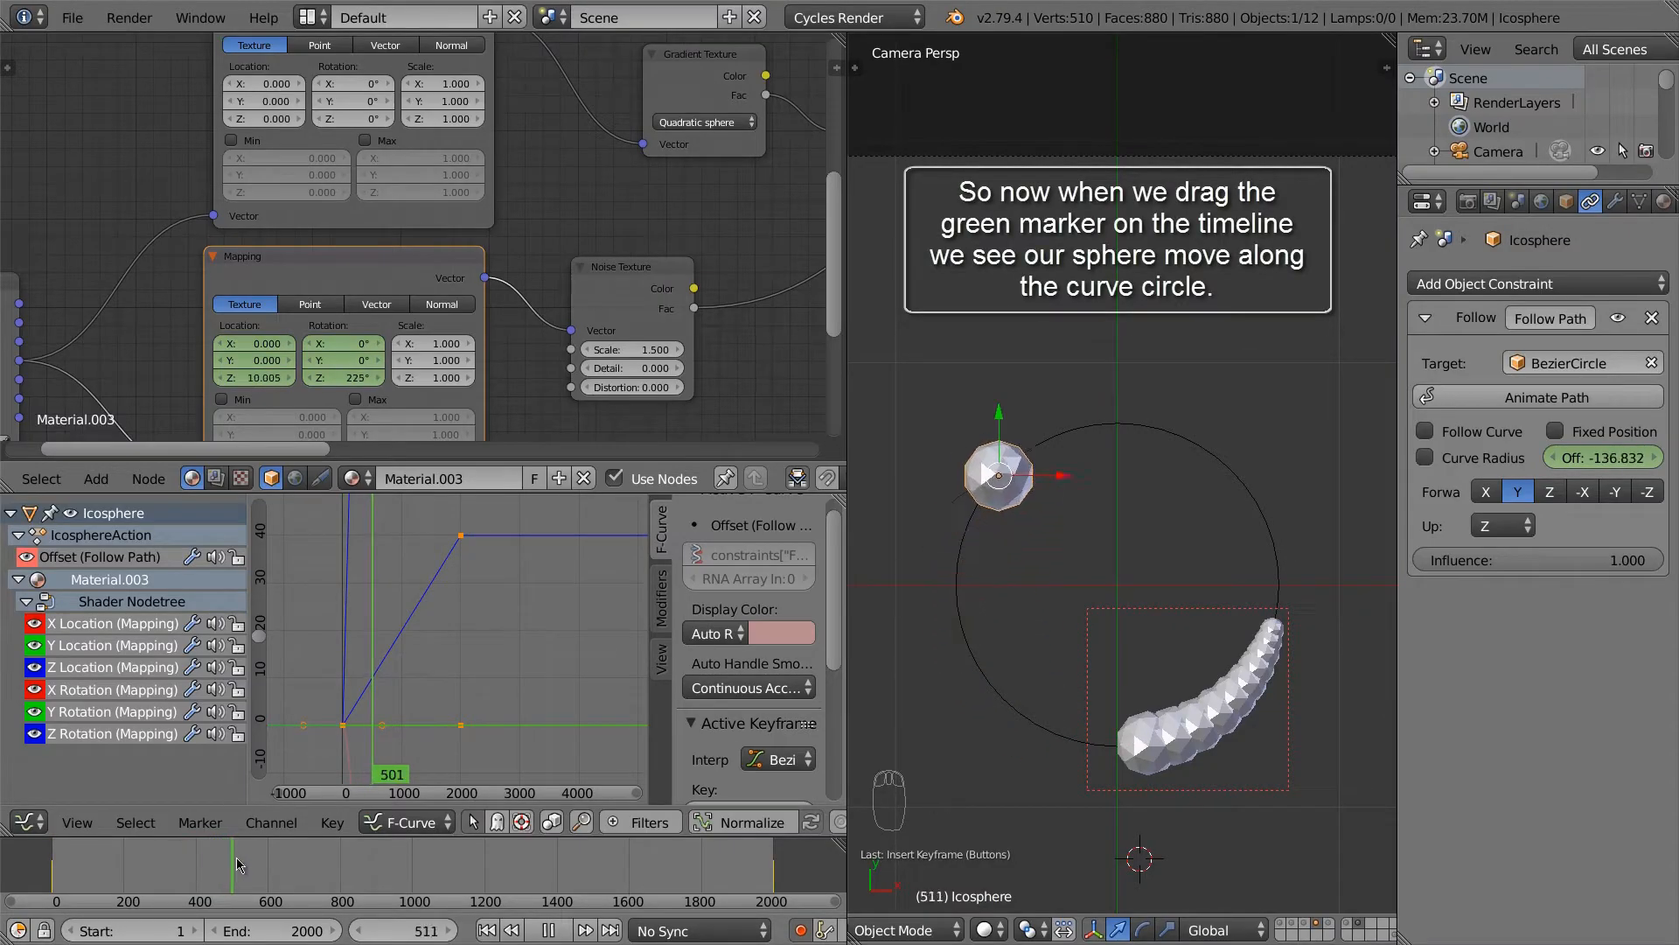
drag(236, 857, 420, 875)
key(alt+a)
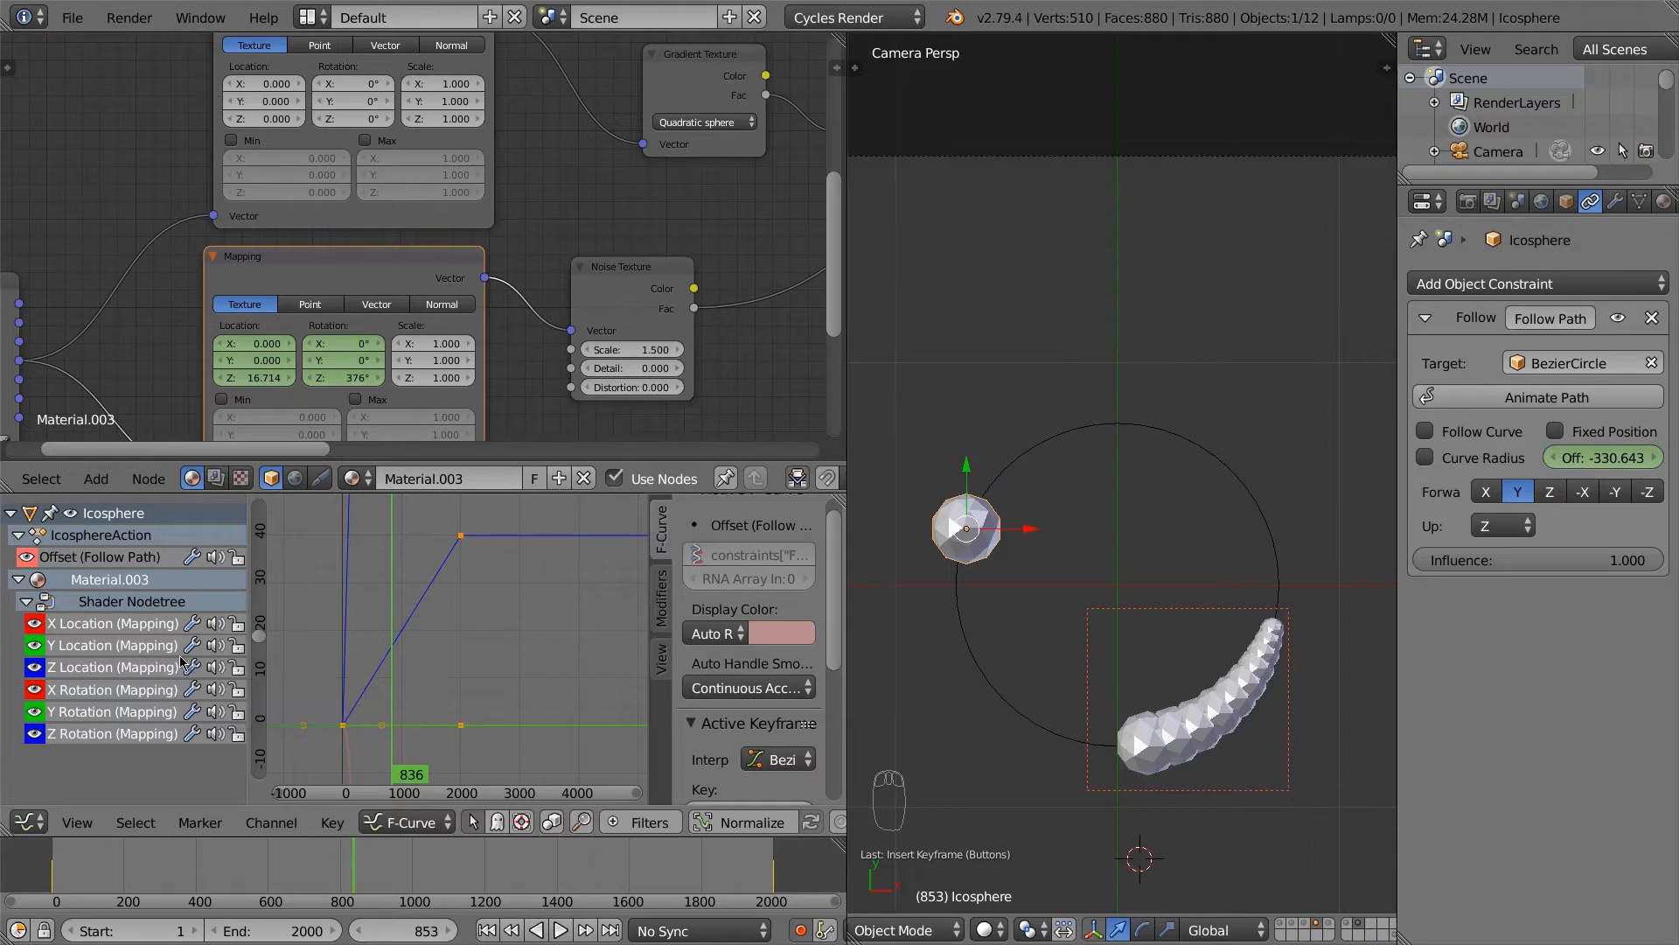
Step: Hide the biggest sphere's mapping location and rotation curves, leaving only its Offset (Follow Path) curve shown
click(87, 558)
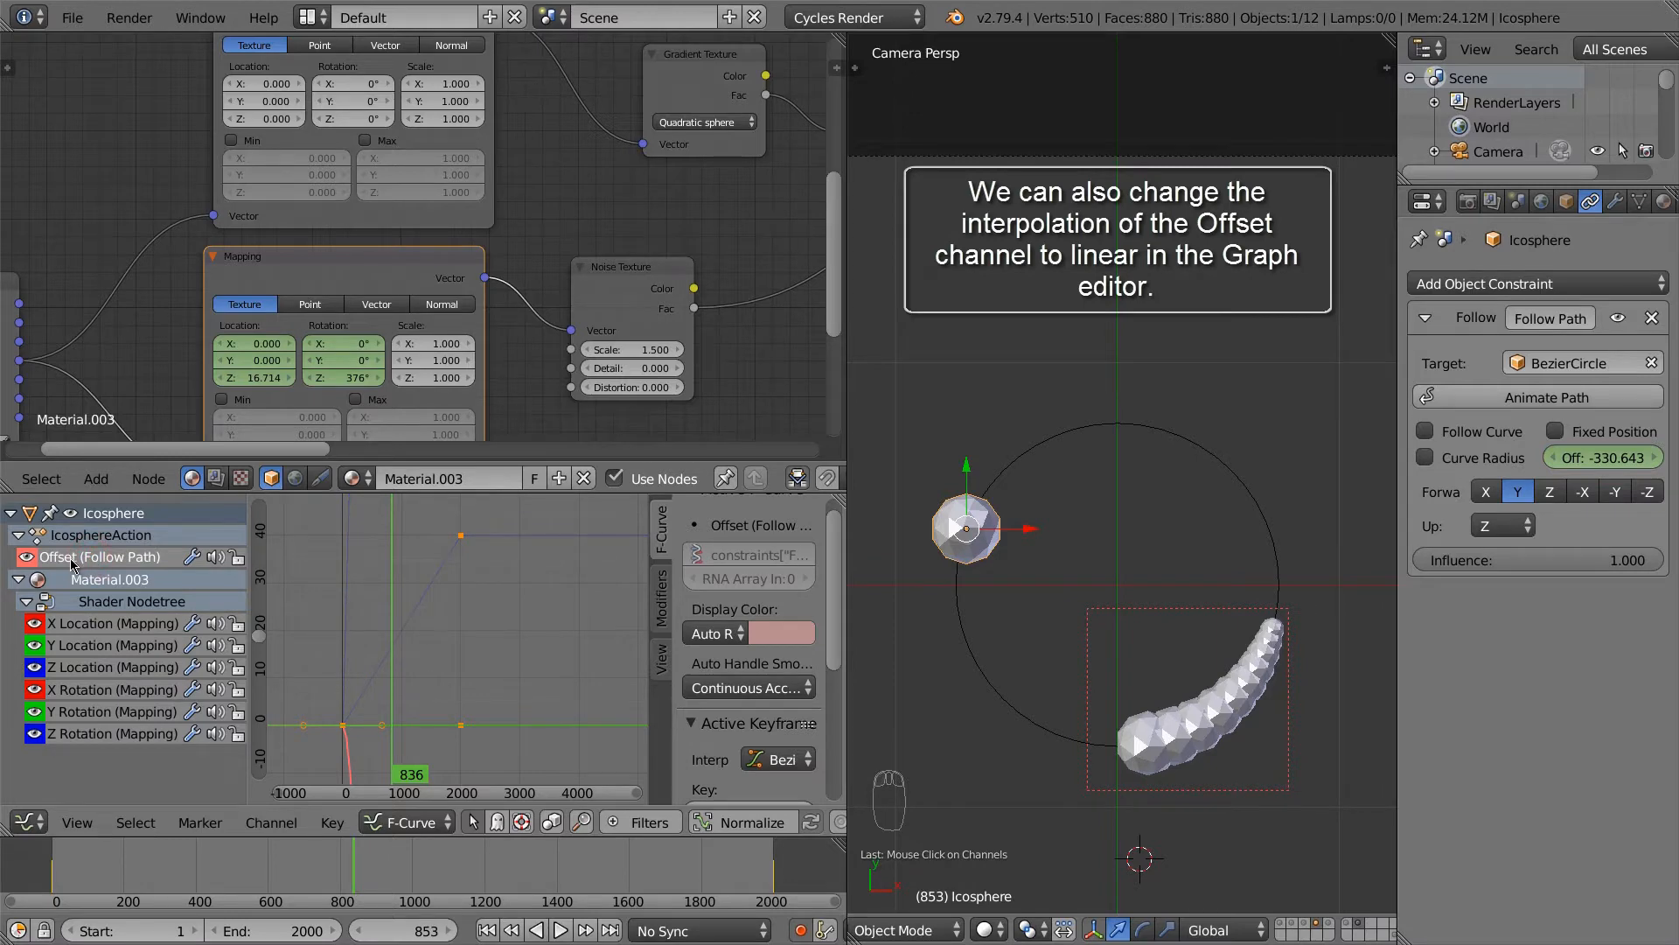
drag(35, 633, 30, 750)
click(34, 733)
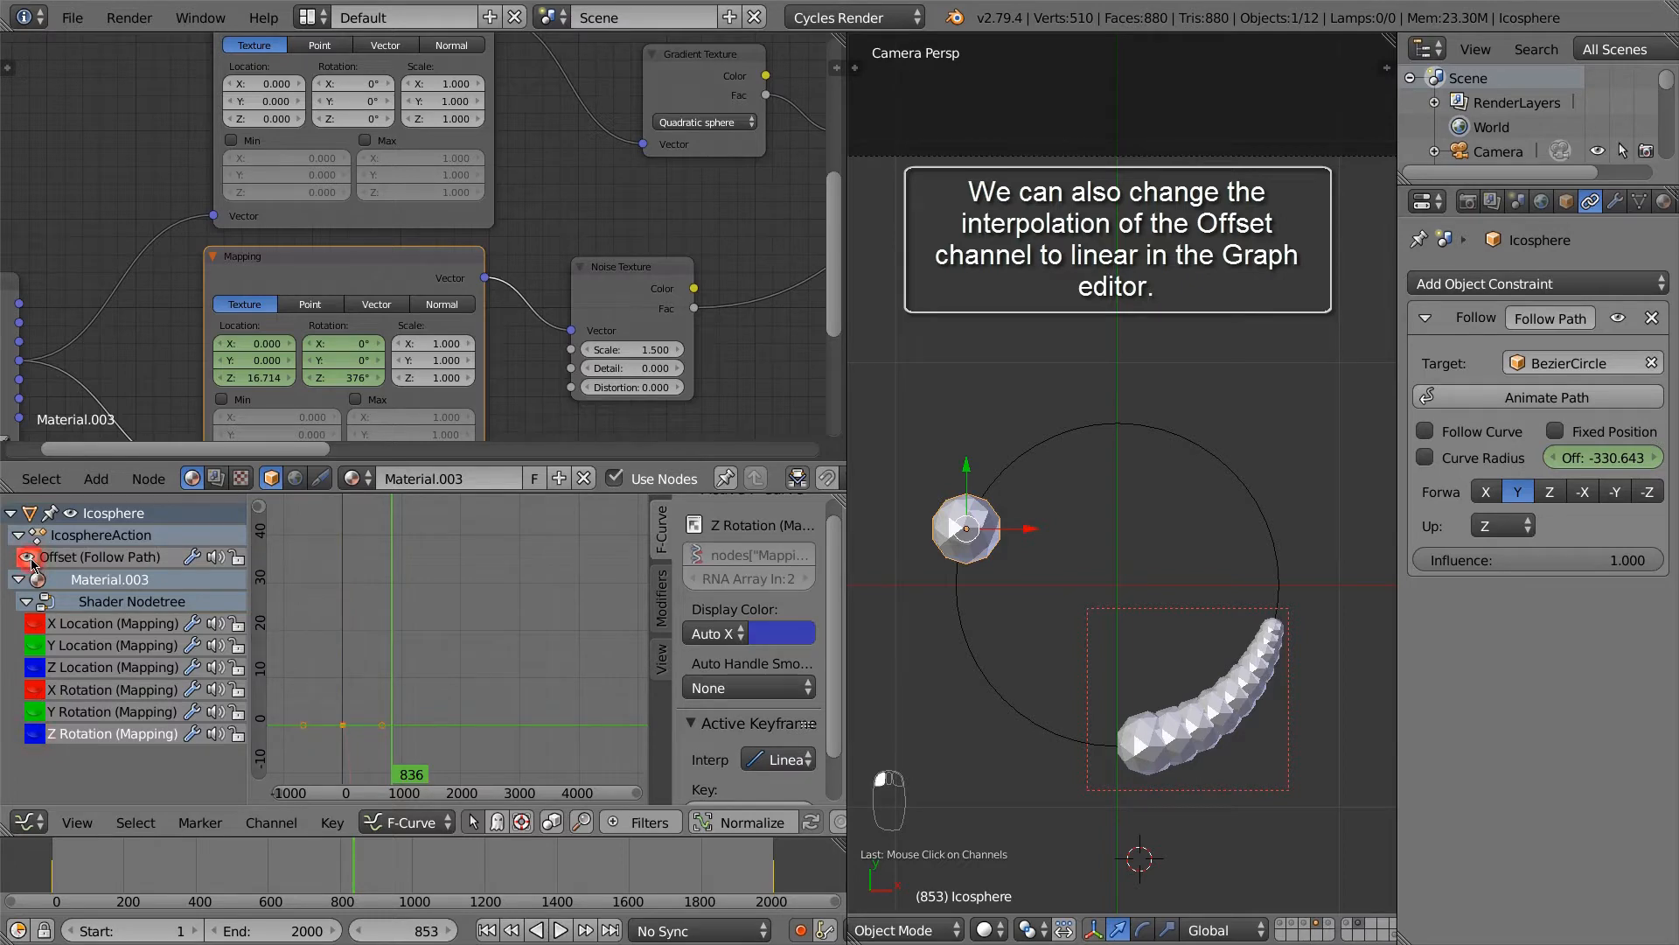
Step: Set all keyframes of the biggest sphere's Offset curve to Linear interpolation
scroll(408, 695, down, 1)
middle_drag(407, 695, 429, 577)
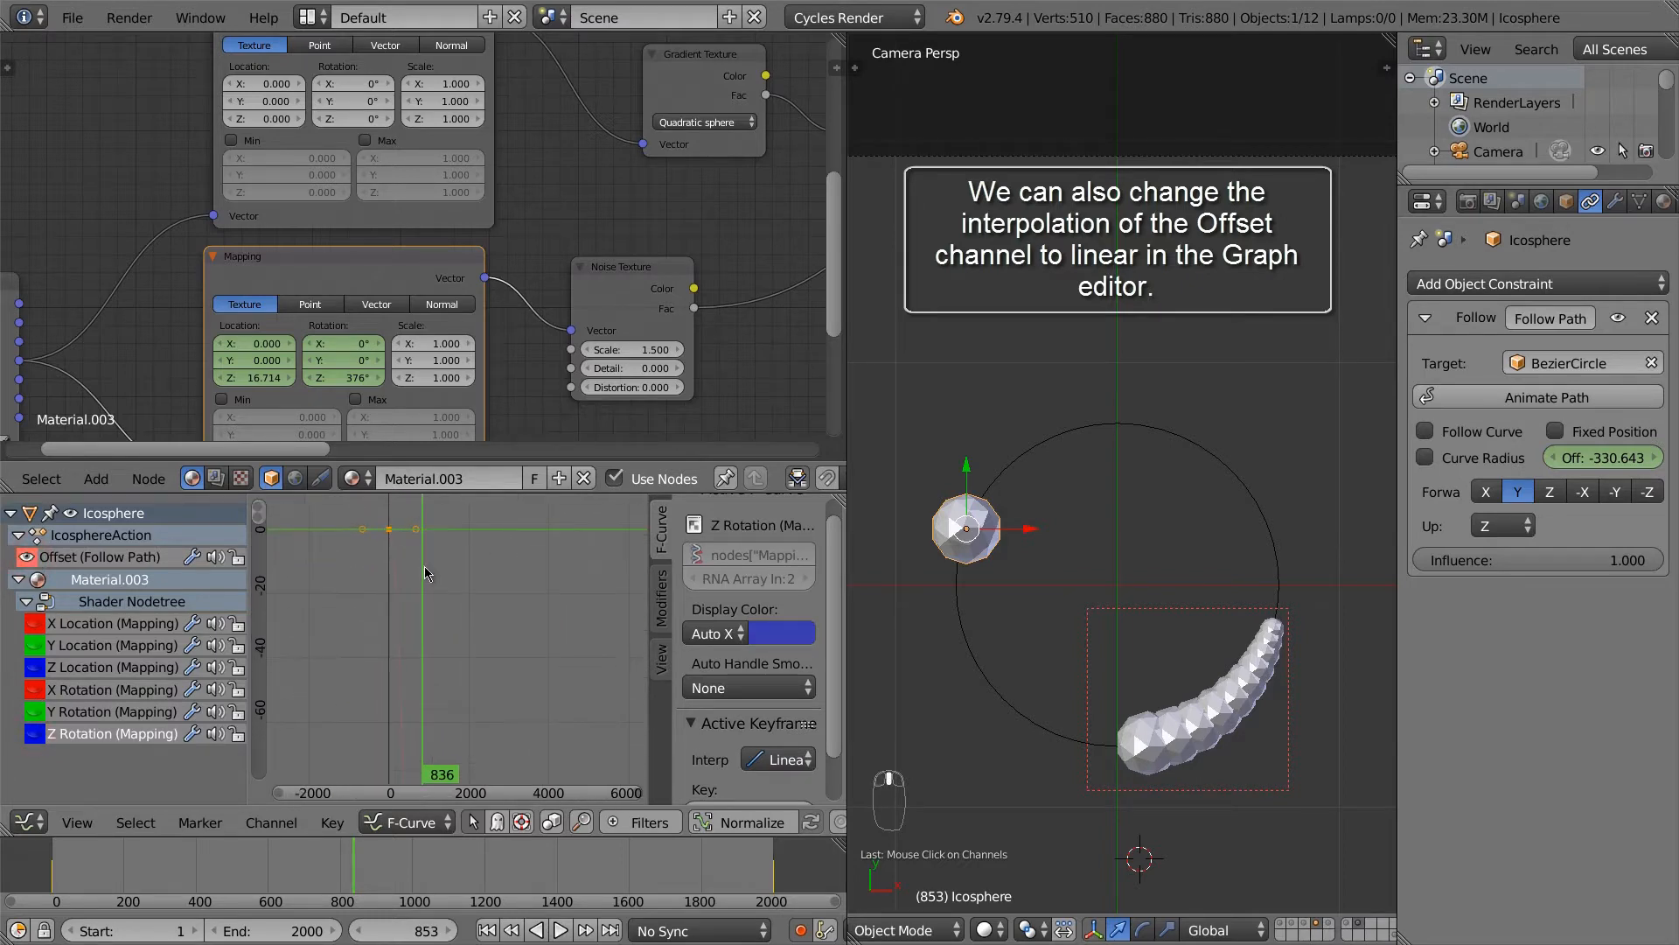
key(a)
key(a)
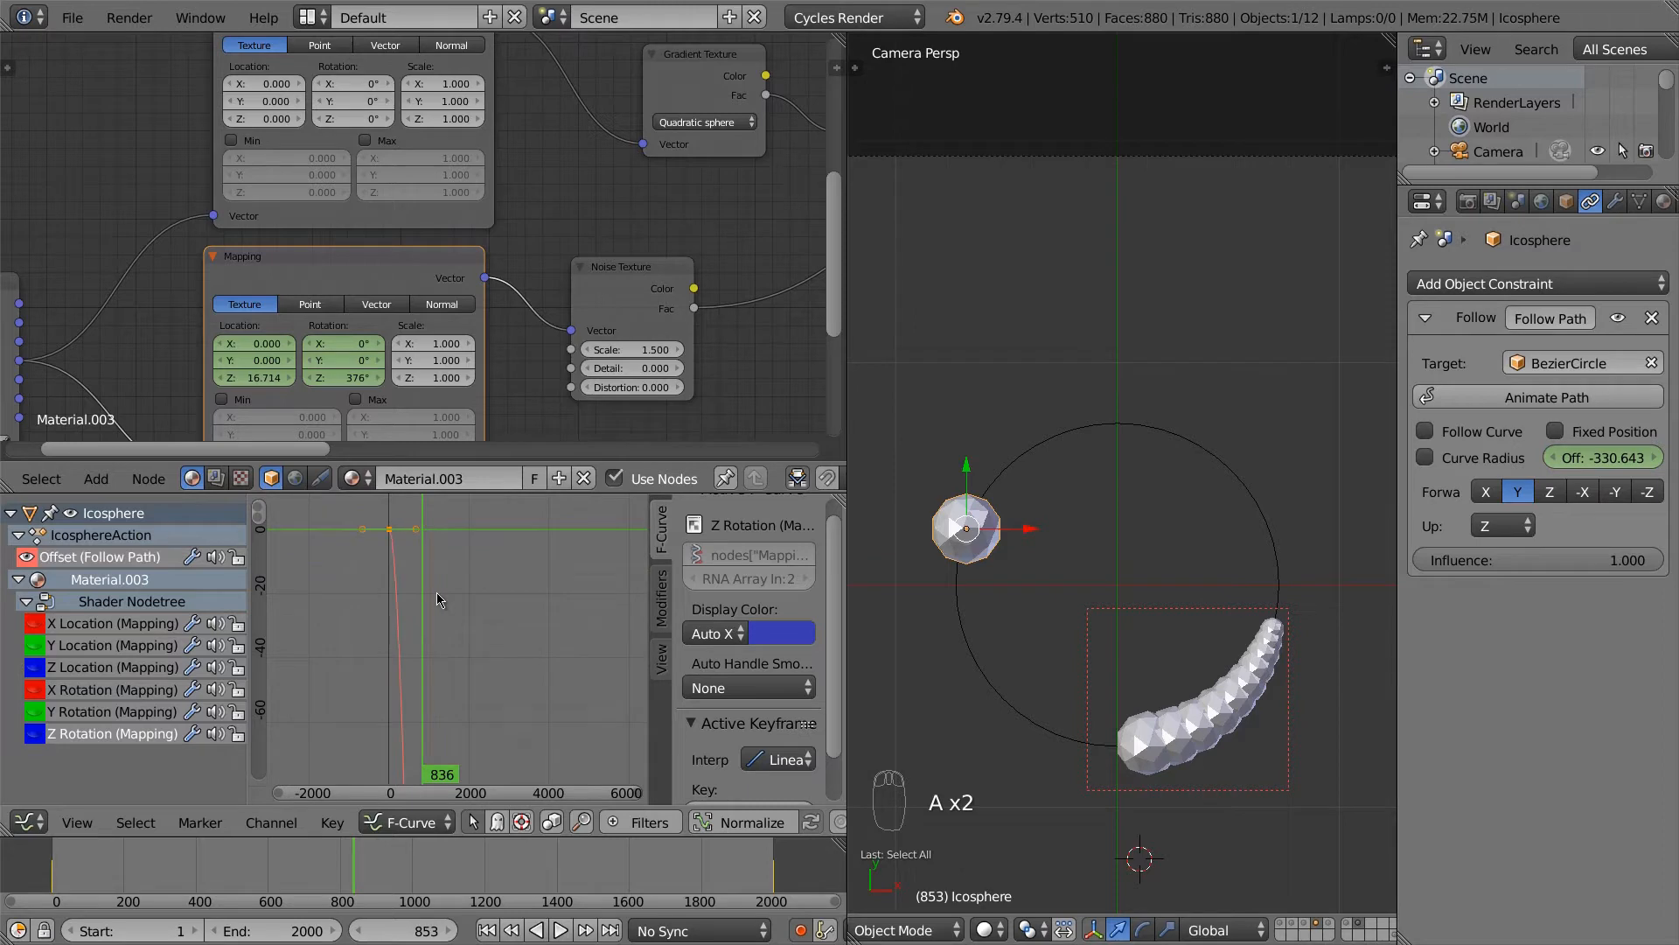
key(t)
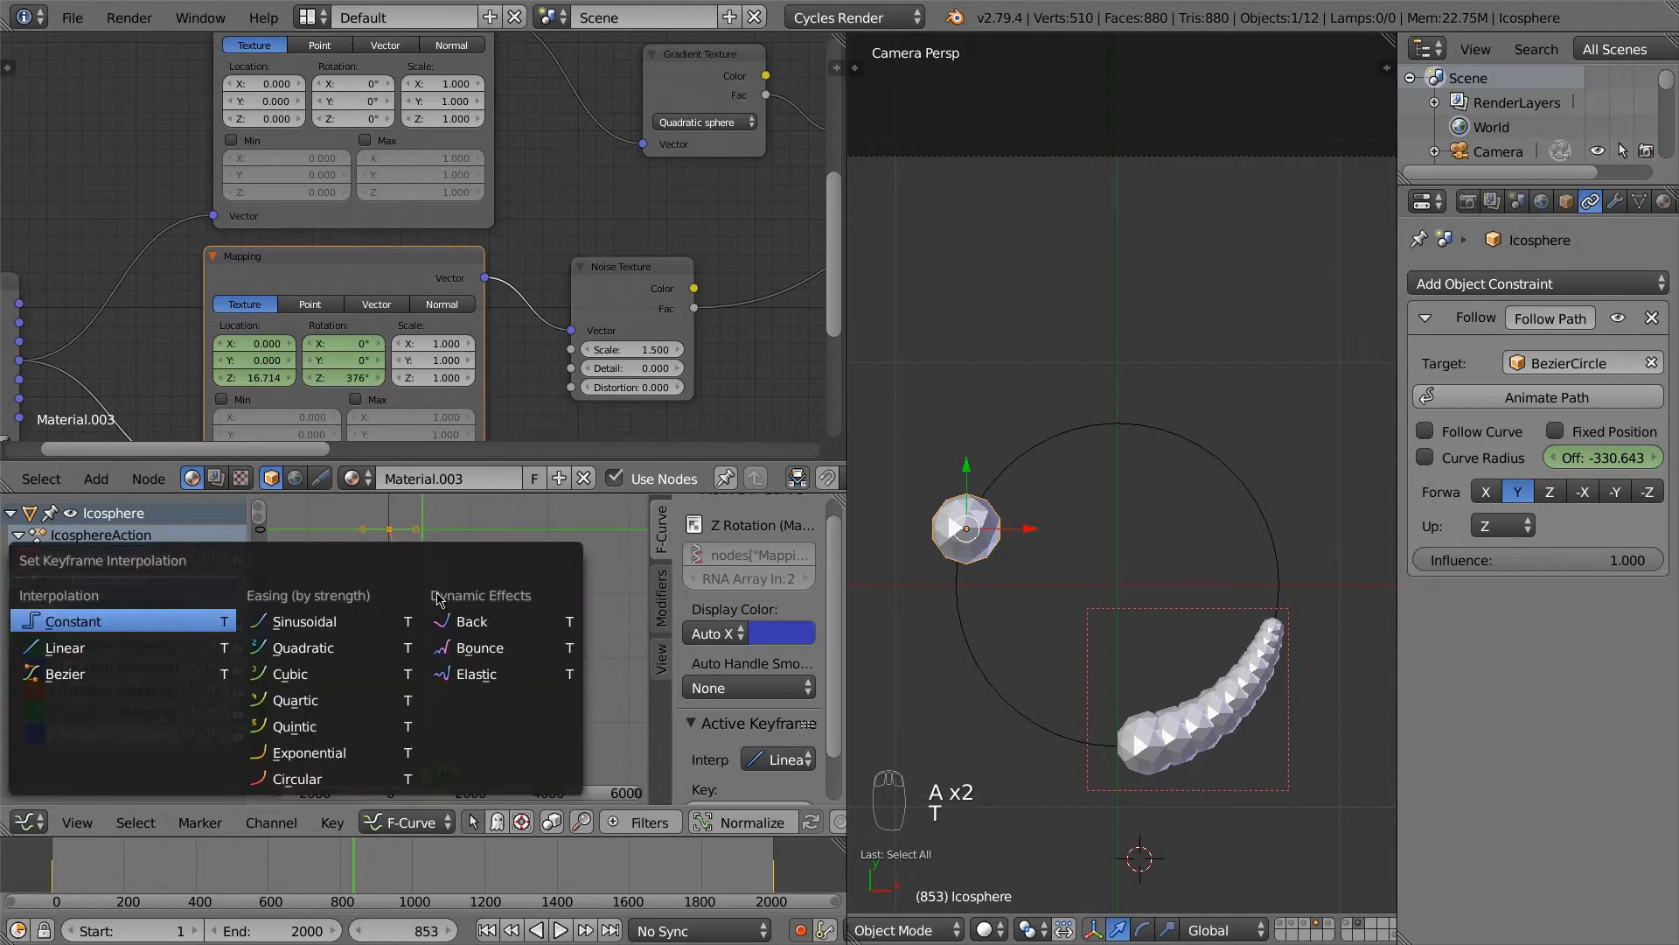
click(159, 646)
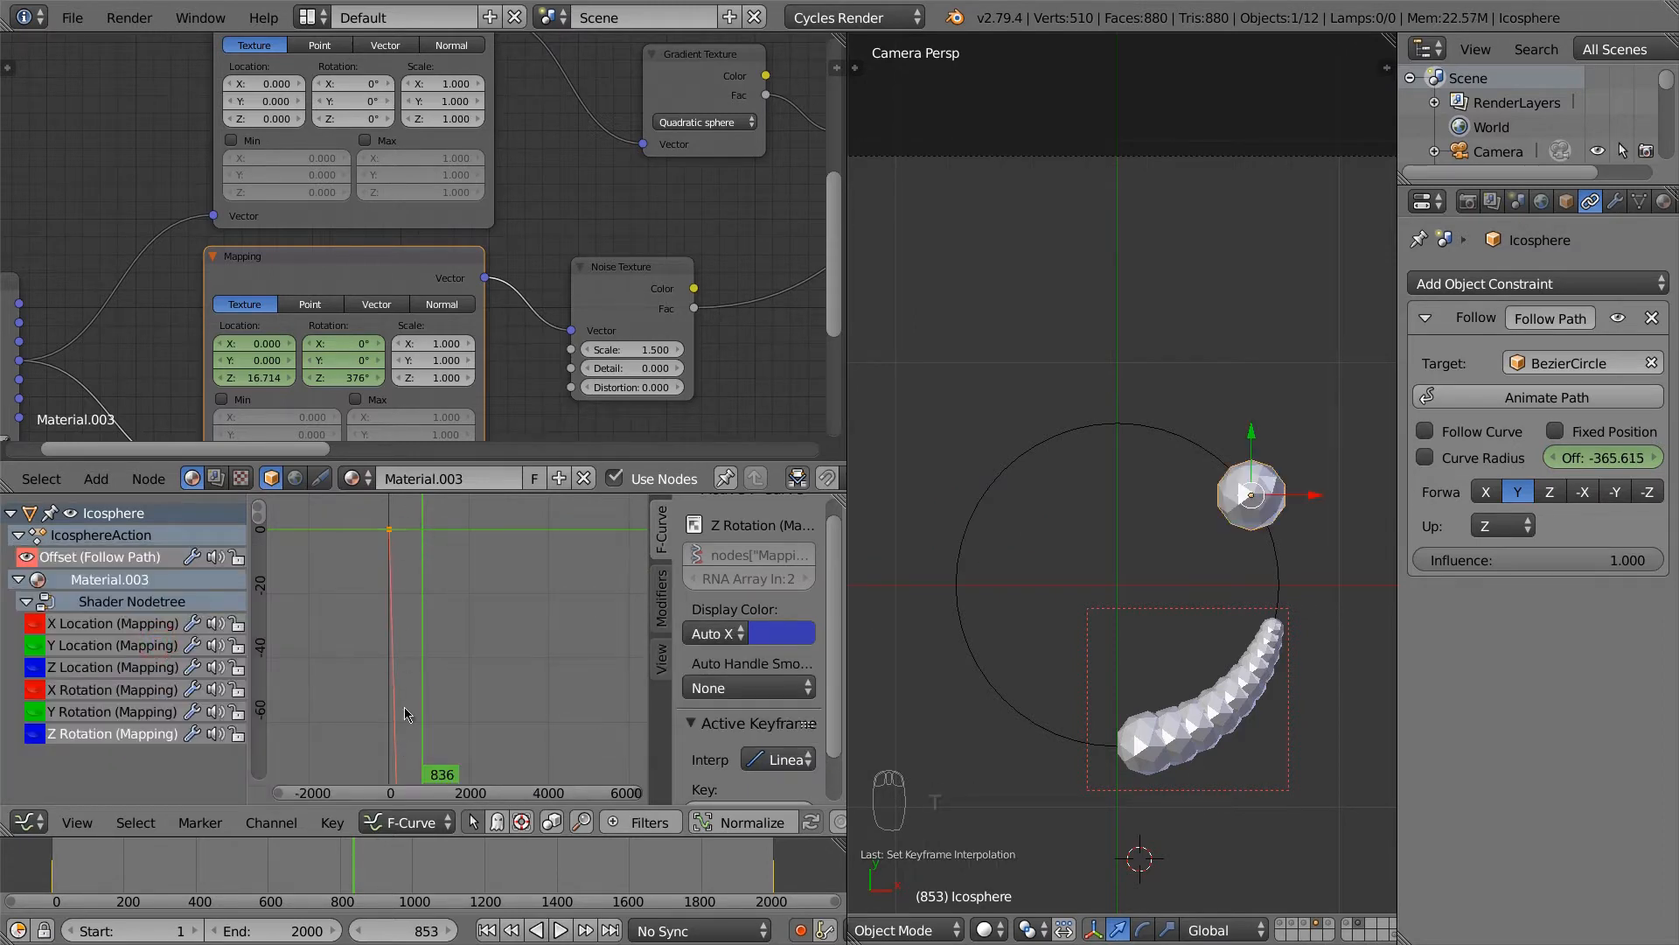
Step: Return to frame 1 and inspect the Offset of the second sphere and the biggest sphere
click(359, 866)
click(423, 924)
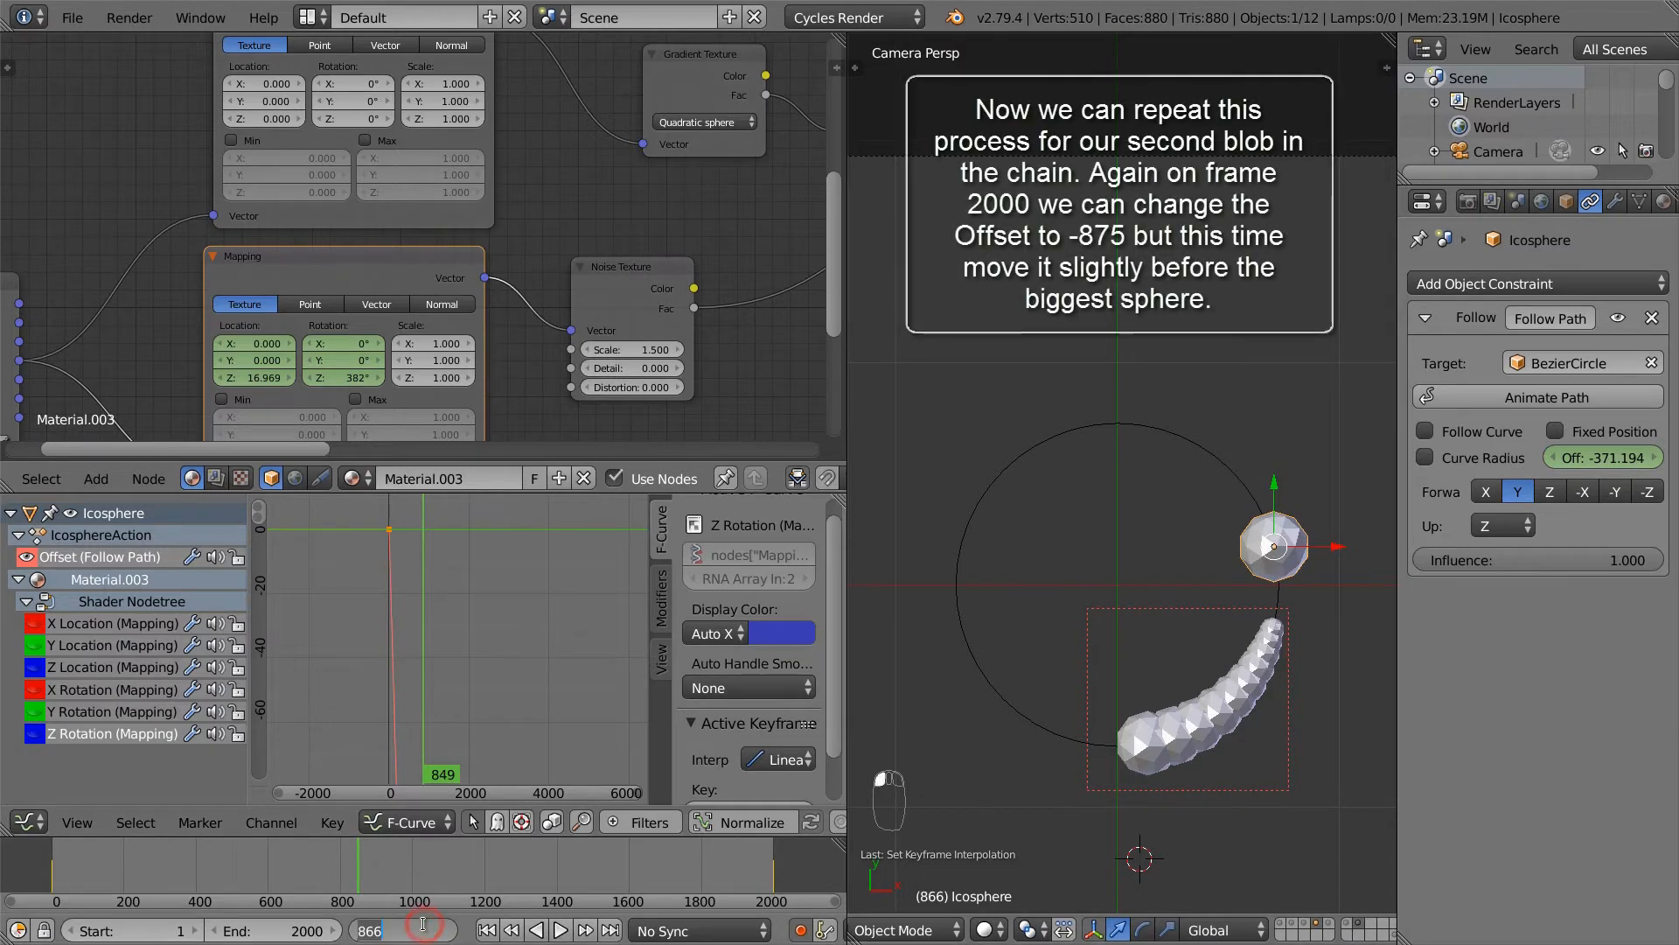
text(1)
key(Return)
right_click(1149, 749)
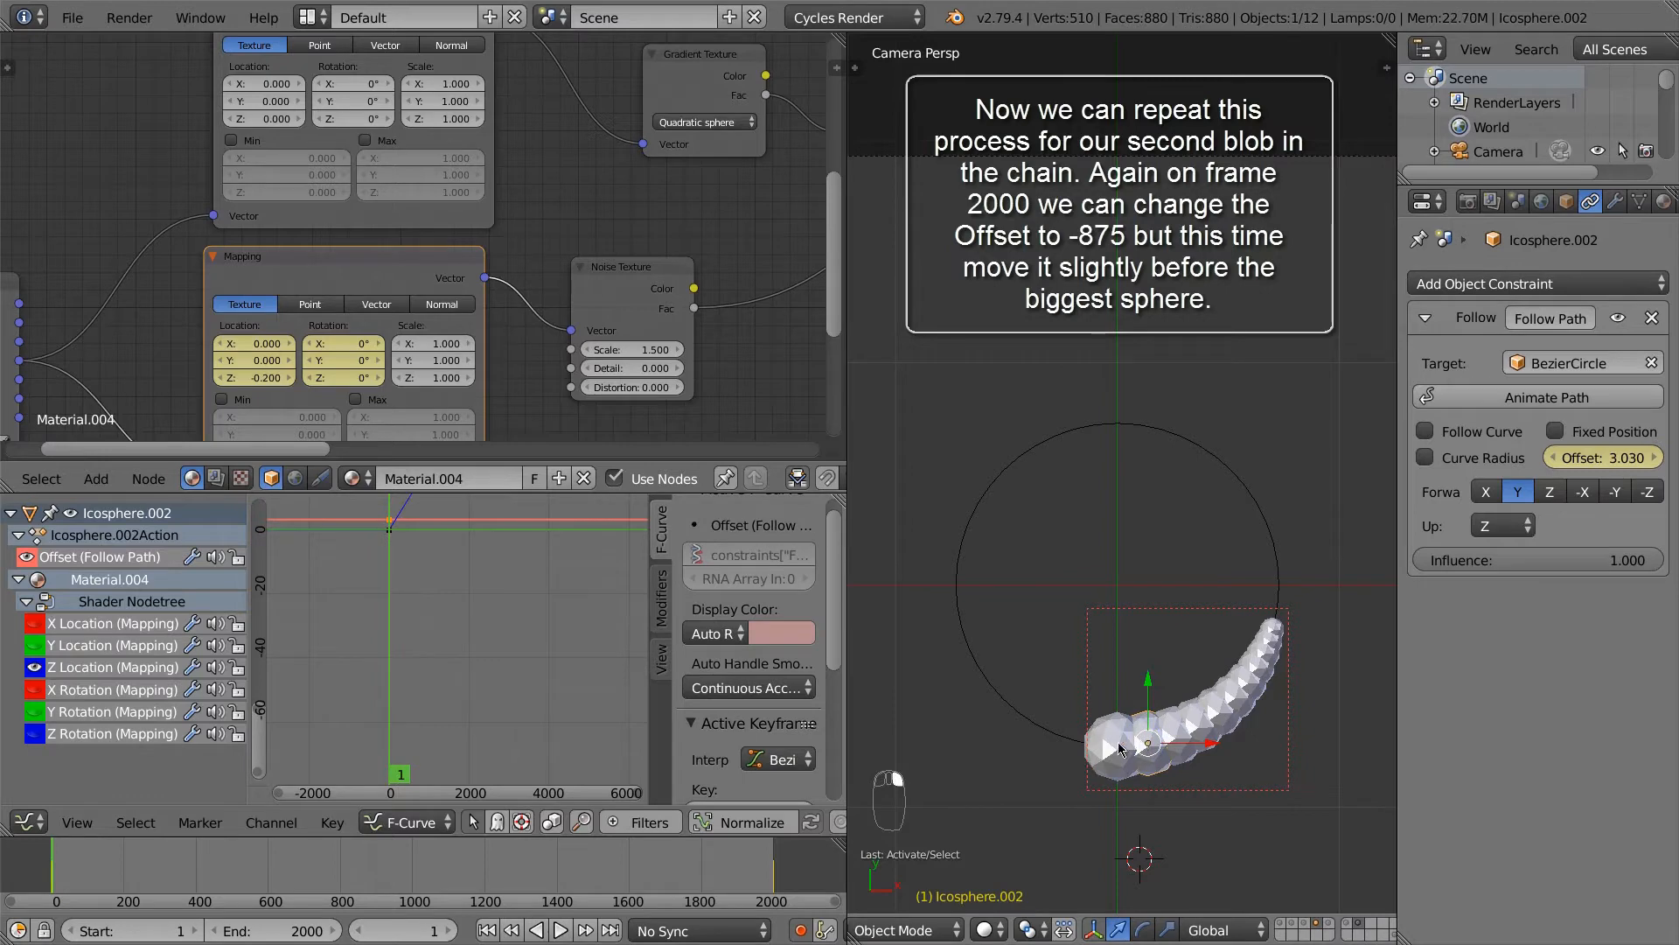
right_click(1119, 749)
Step: At frame 2000, set the second sphere's (Icosphere.002) Follow Path Offset to -875 and keyframe it
click(413, 927)
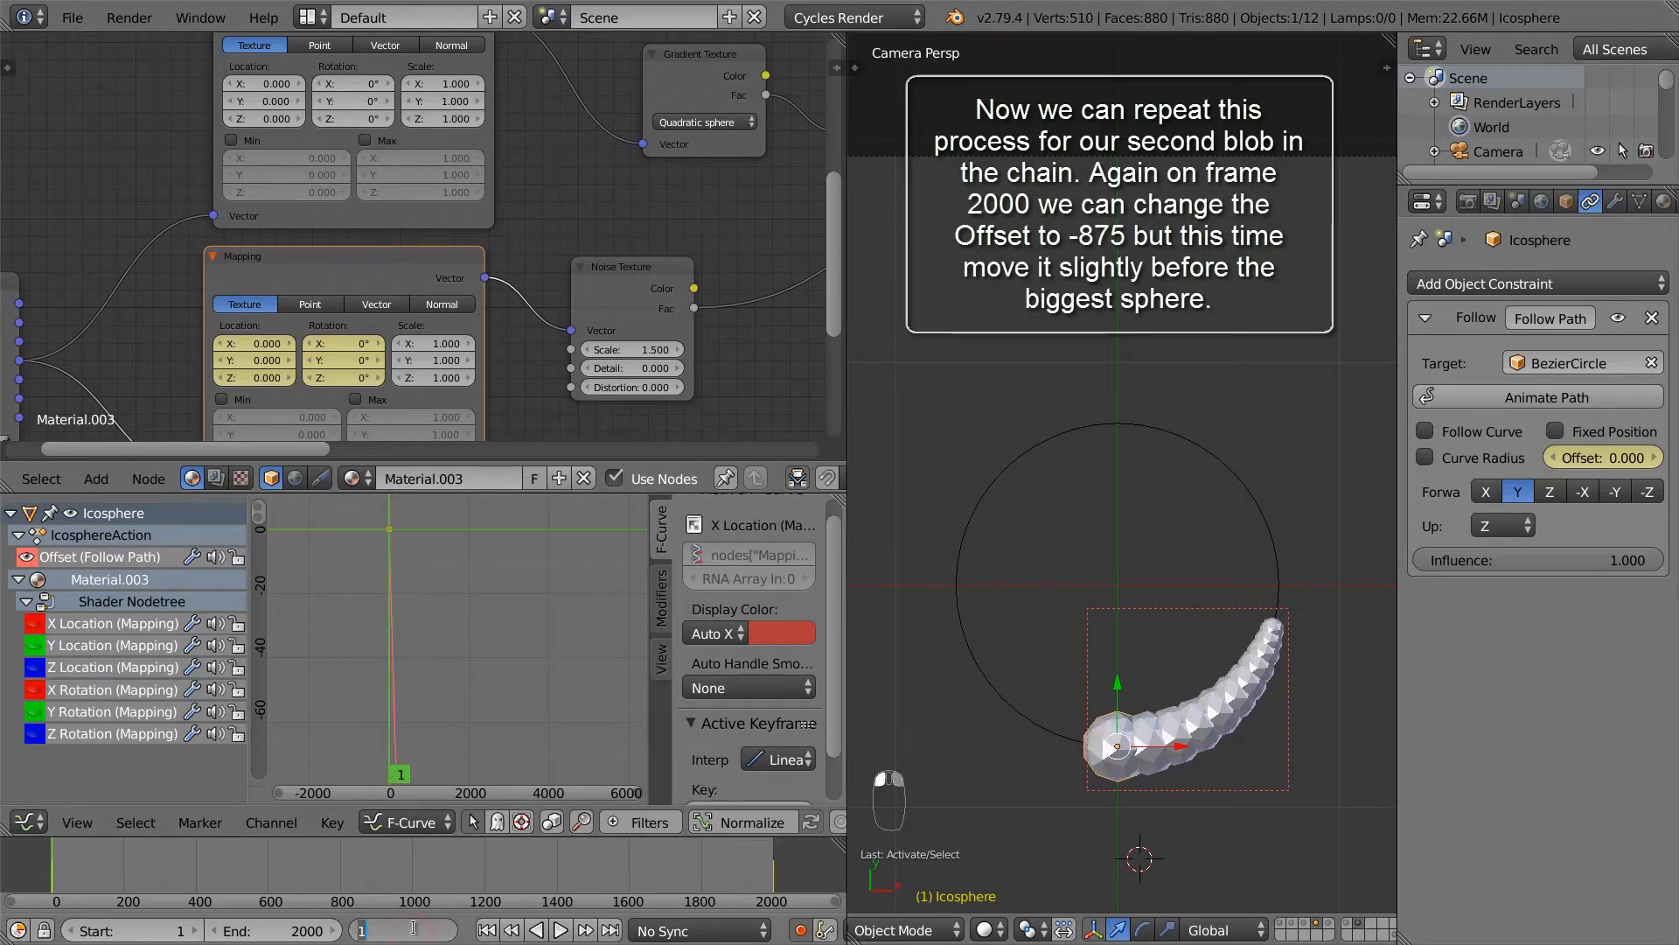
text(2000)
key(Return)
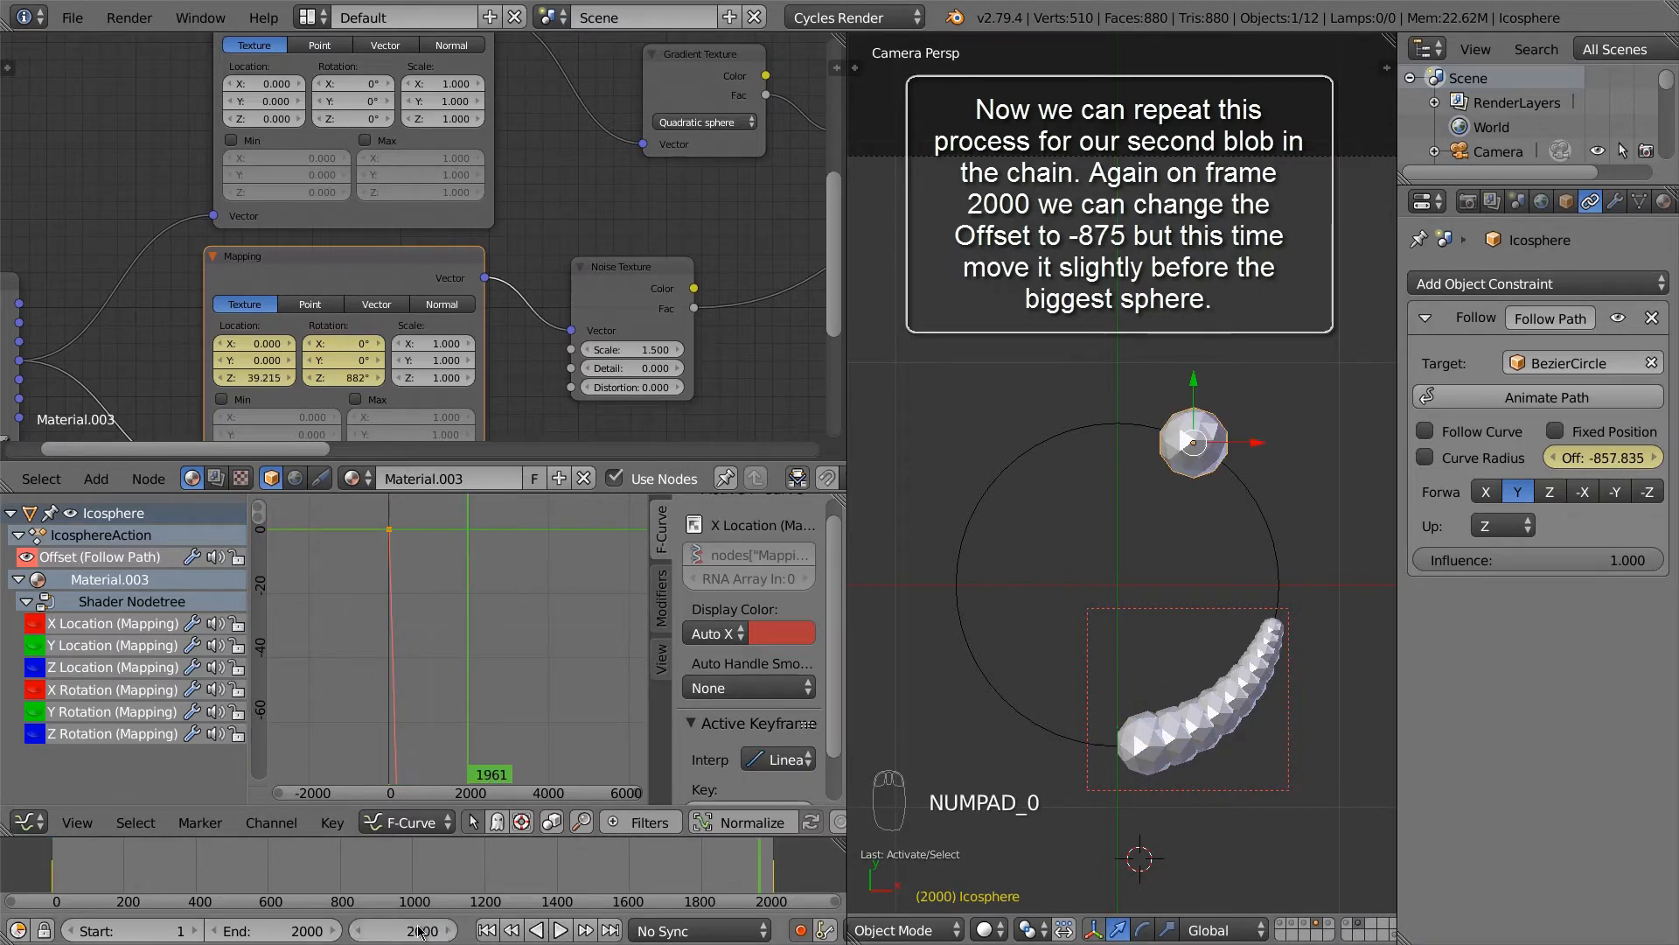
right_click(1137, 744)
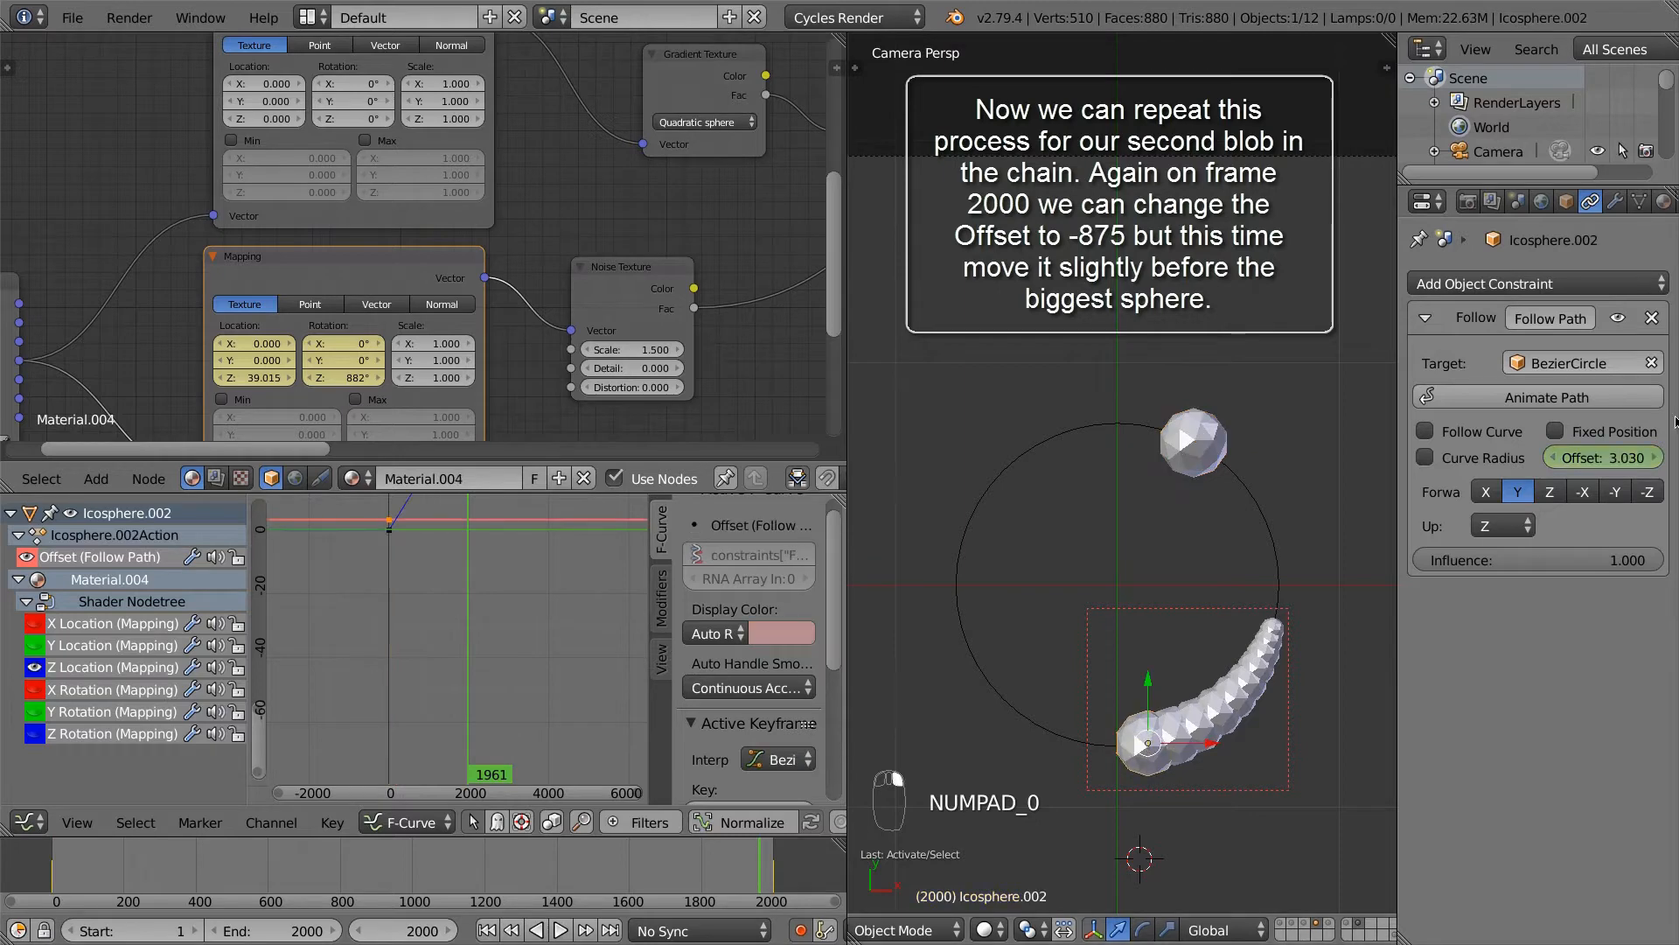
click(1620, 458)
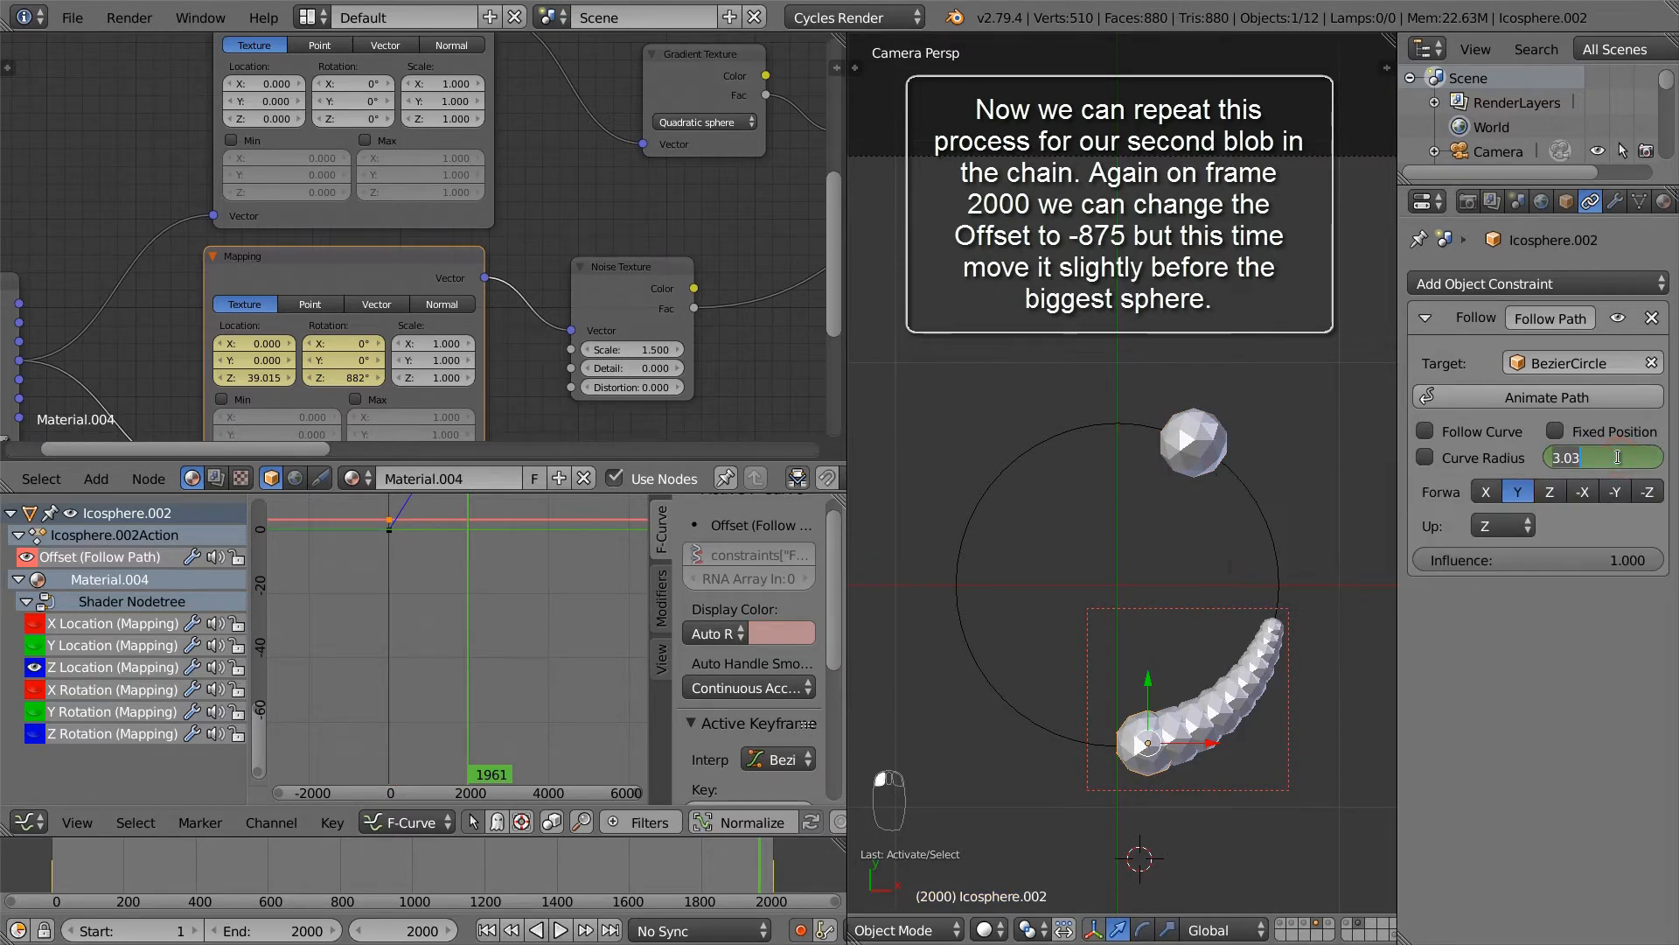
text(-875)
key(Return)
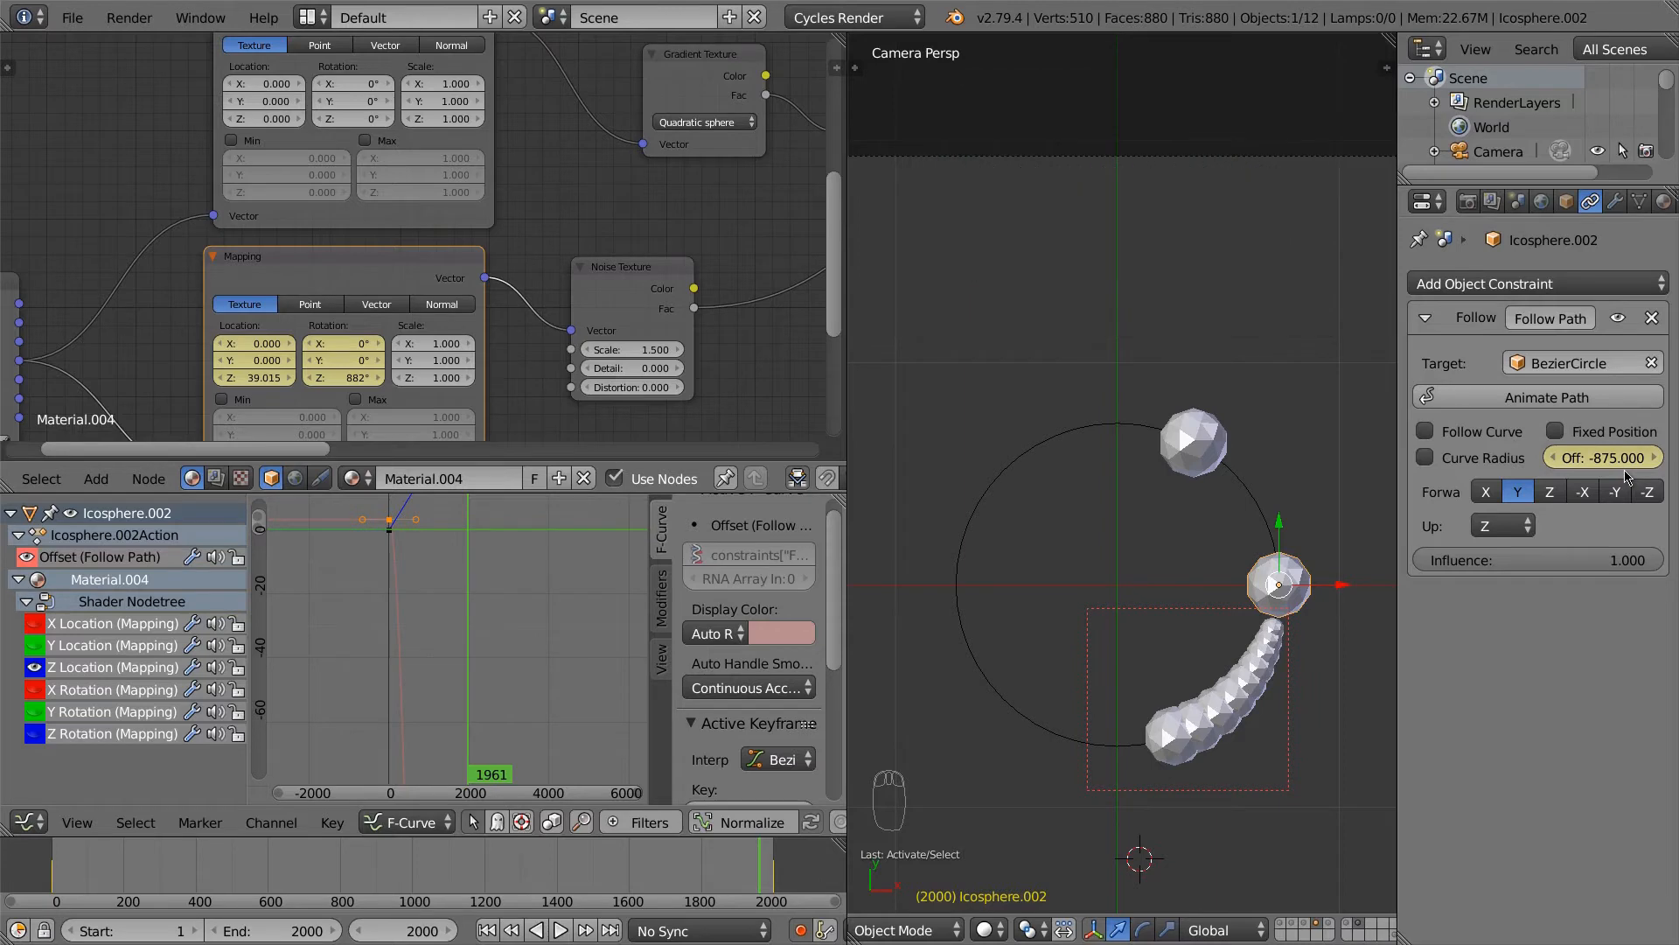
Step: Compare the frame 2000 Offset values of the biggest sphere and the second sphere
right_click(1206, 447)
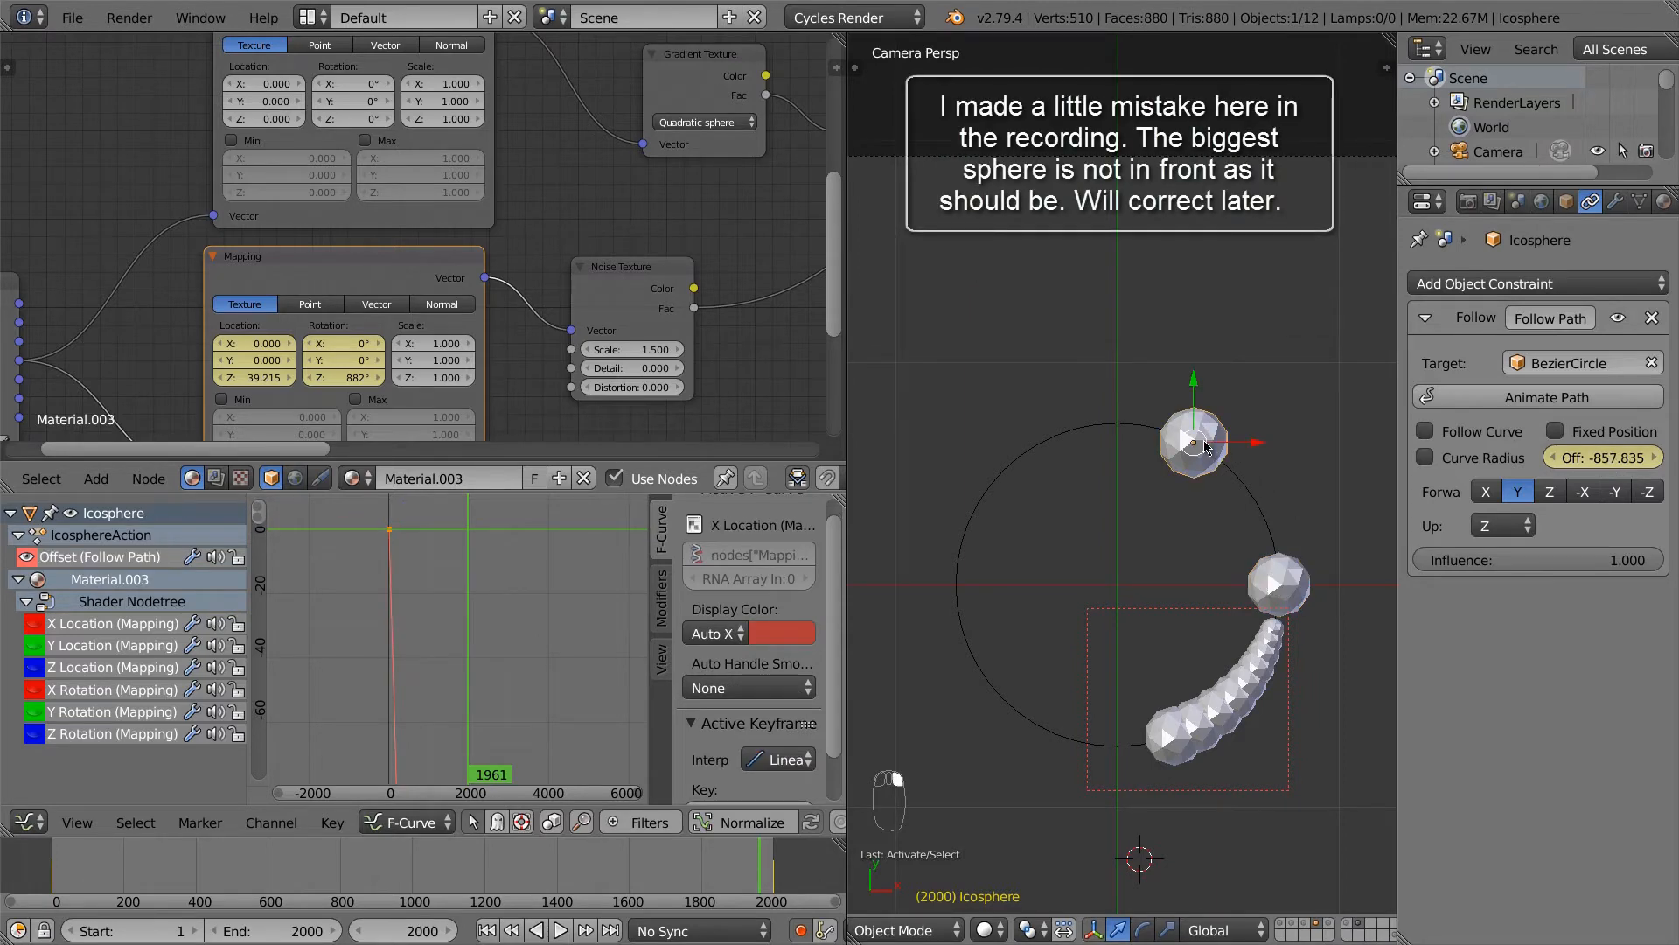
right_click(1277, 583)
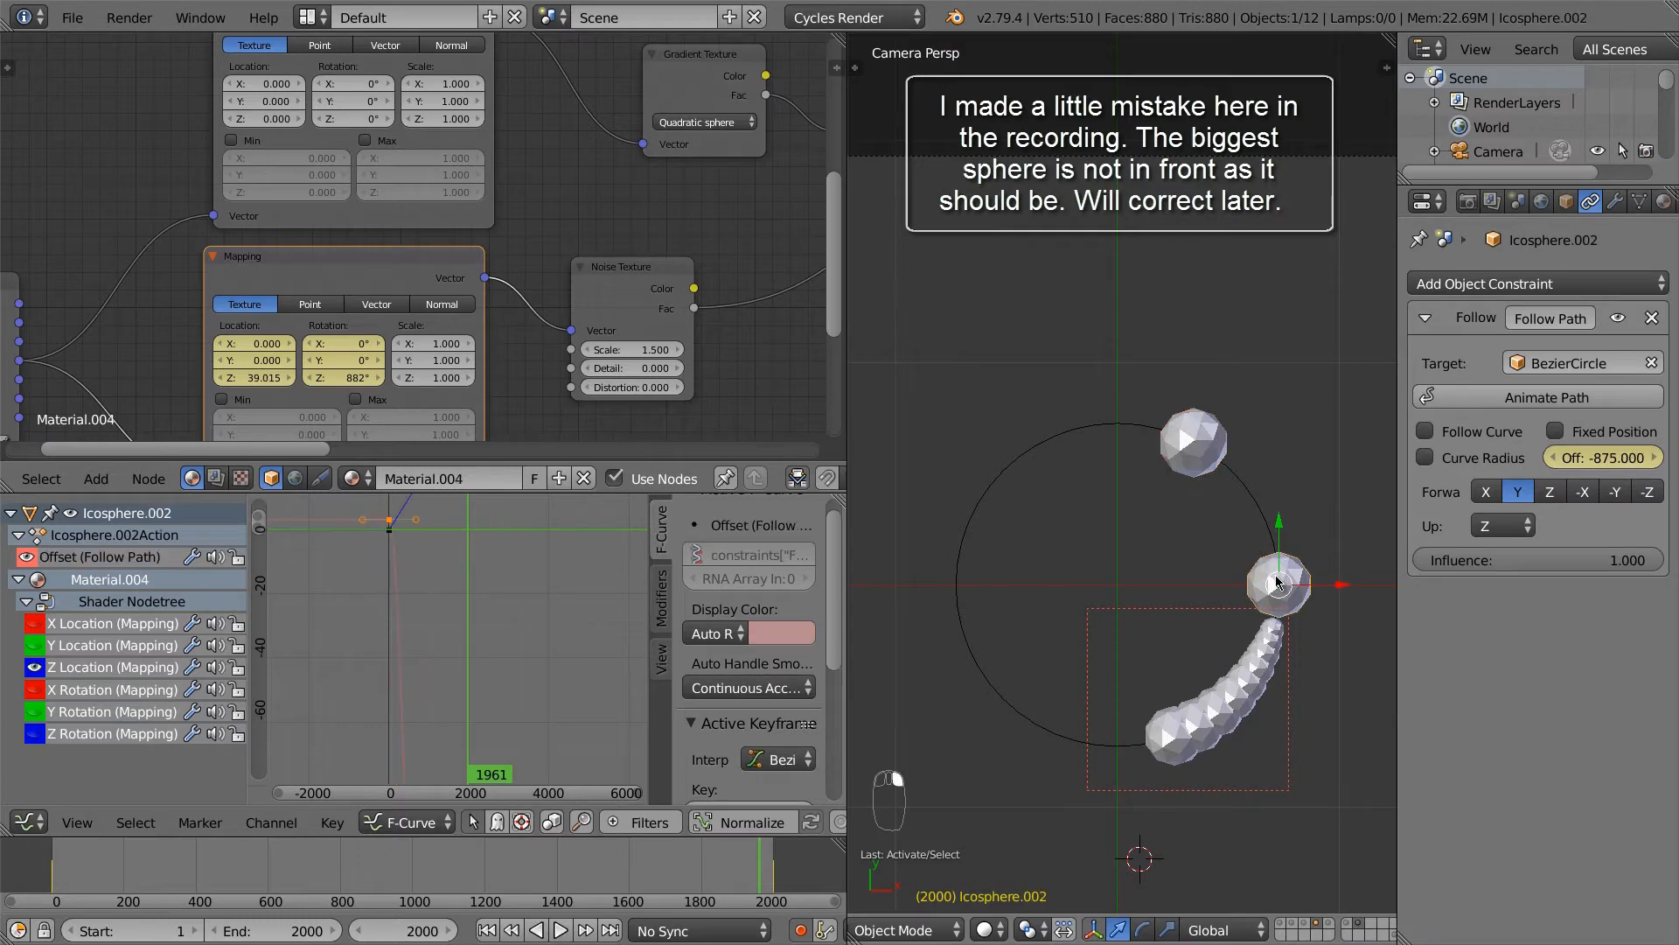
right_click(1205, 447)
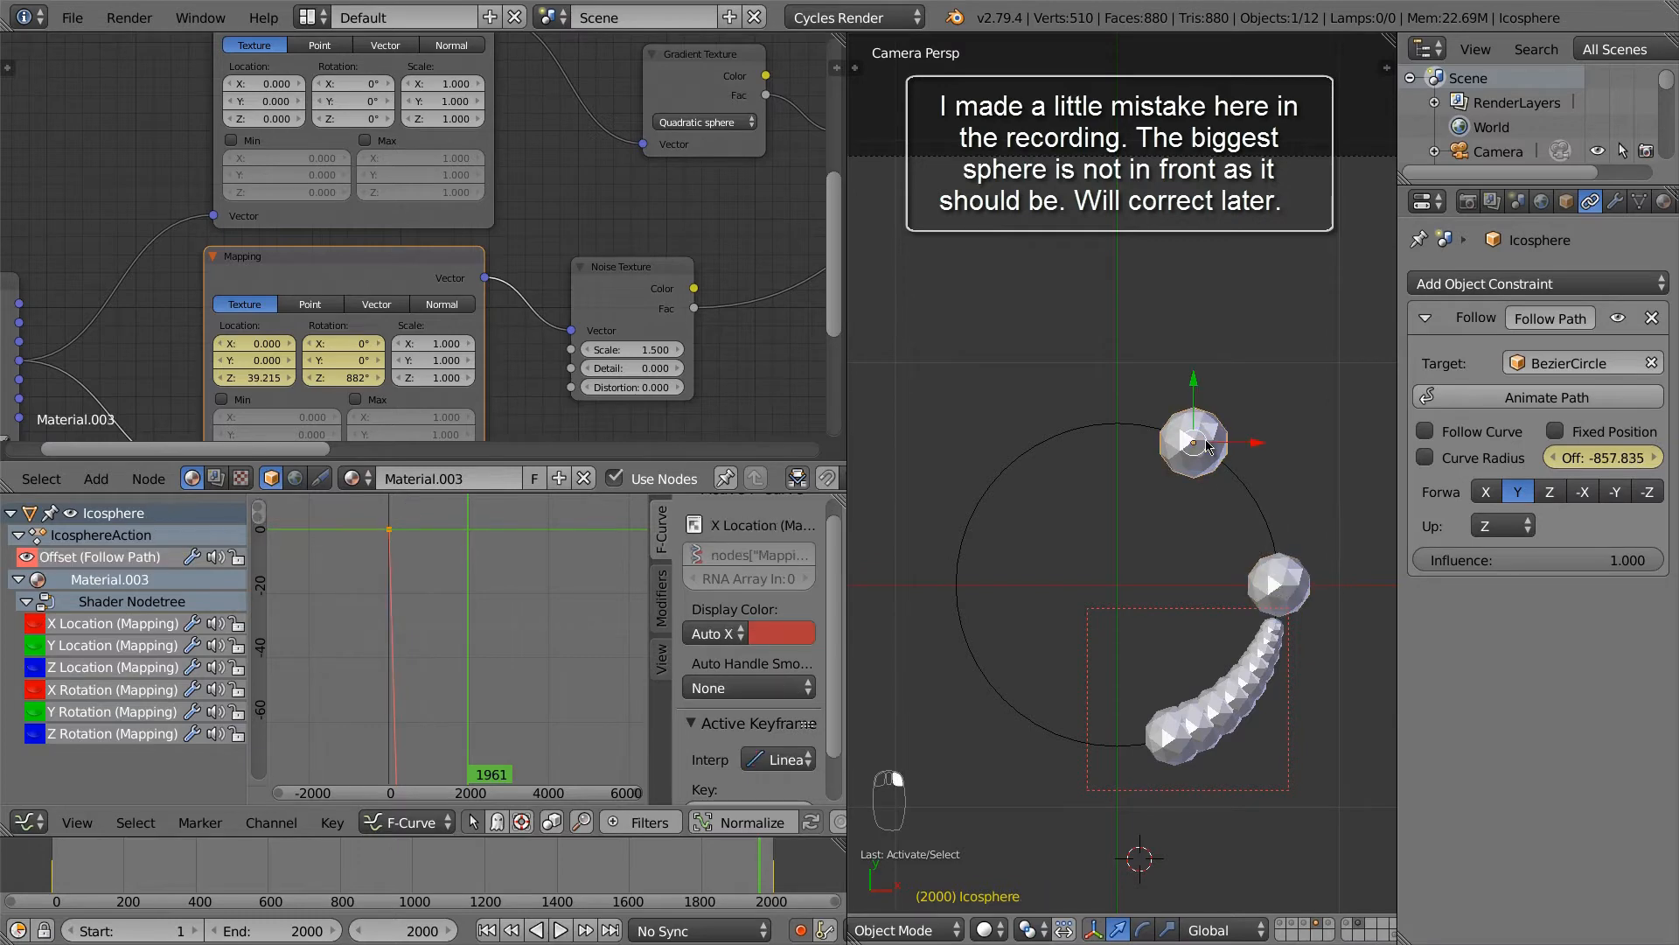
Step: At frame 2000, set the biggest sphere's (Icosphere) Follow Path Offset to -871.8 and keyframe it
click(1601, 460)
key(BackSpace)
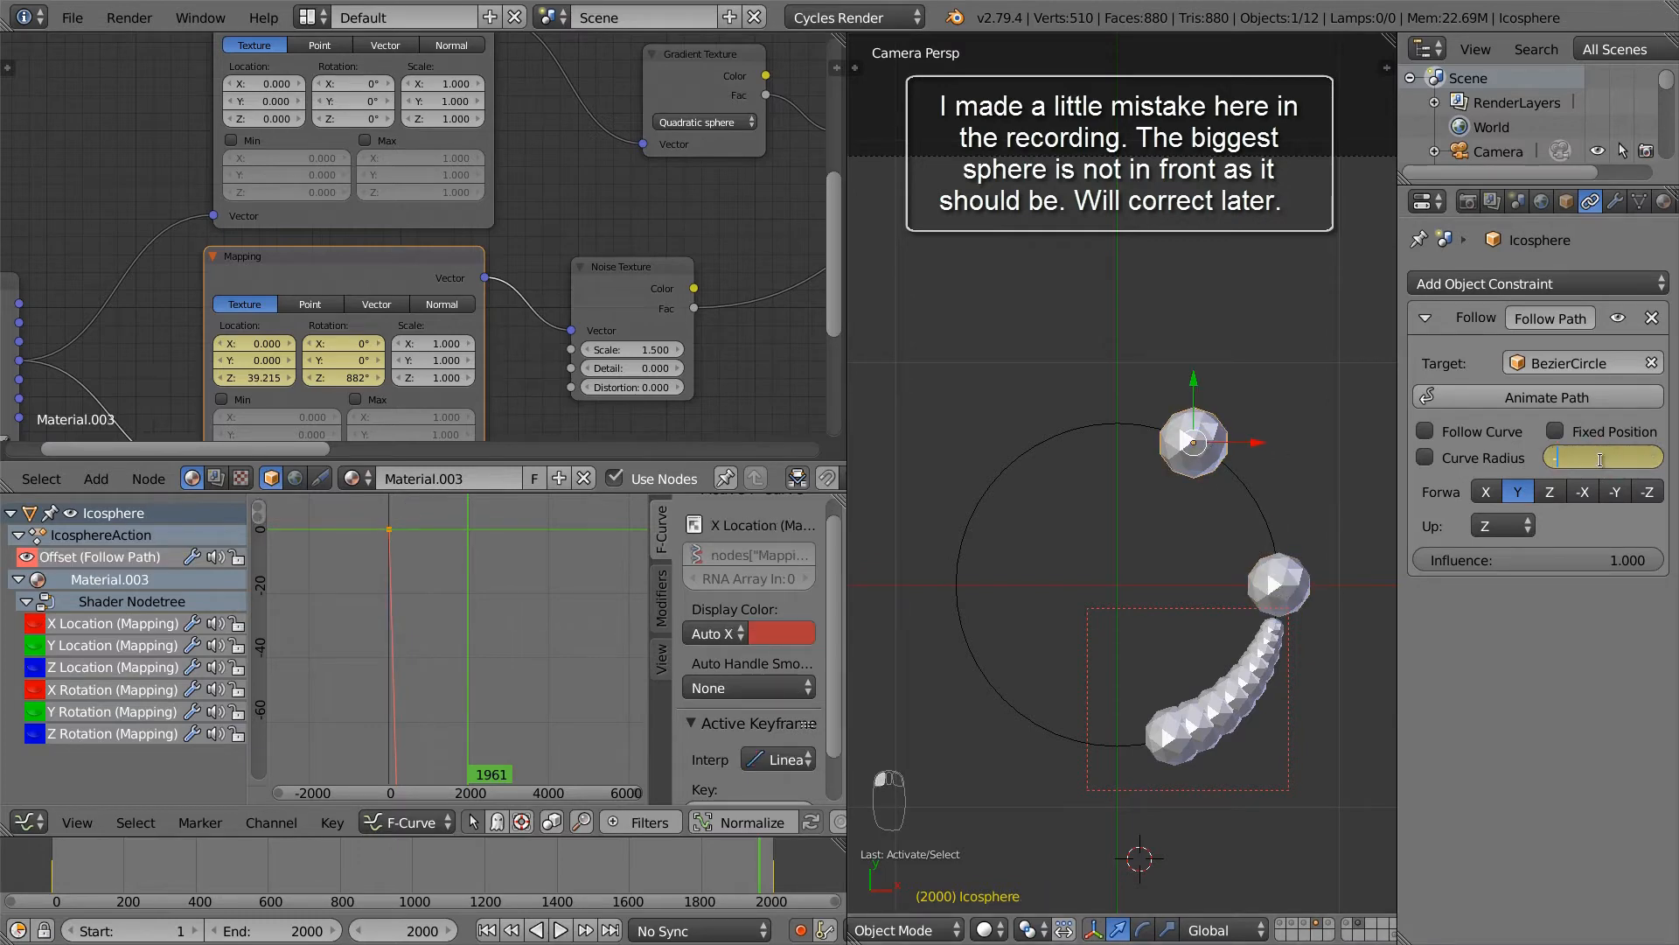
key(Return)
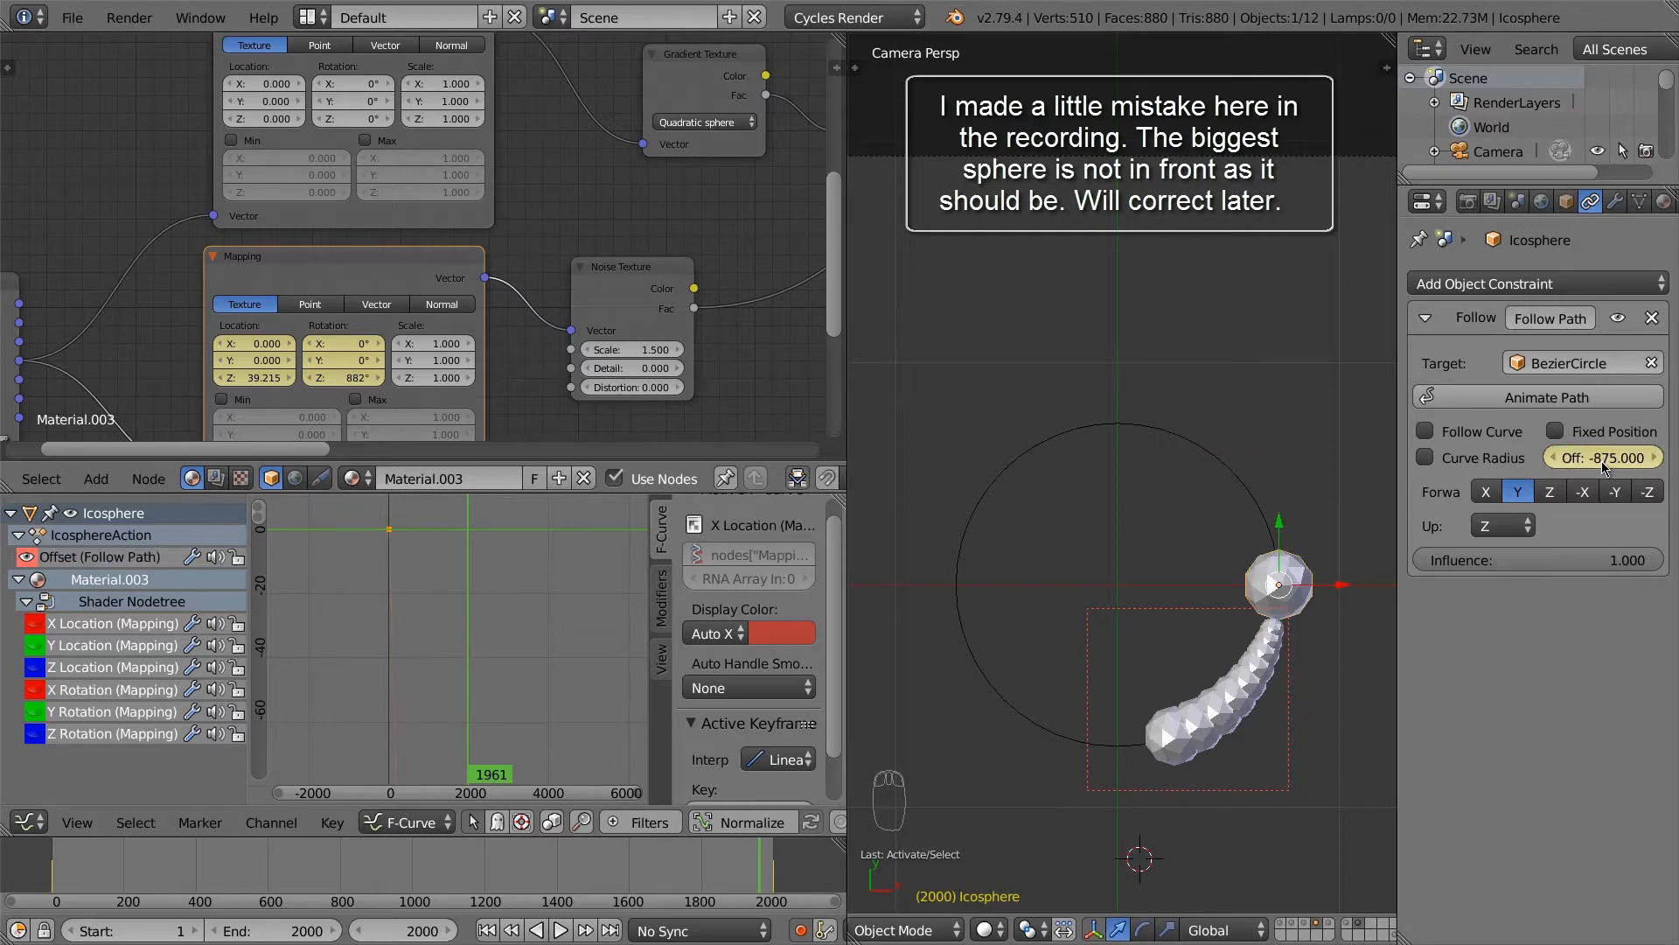
drag(1603, 461, 1638, 486)
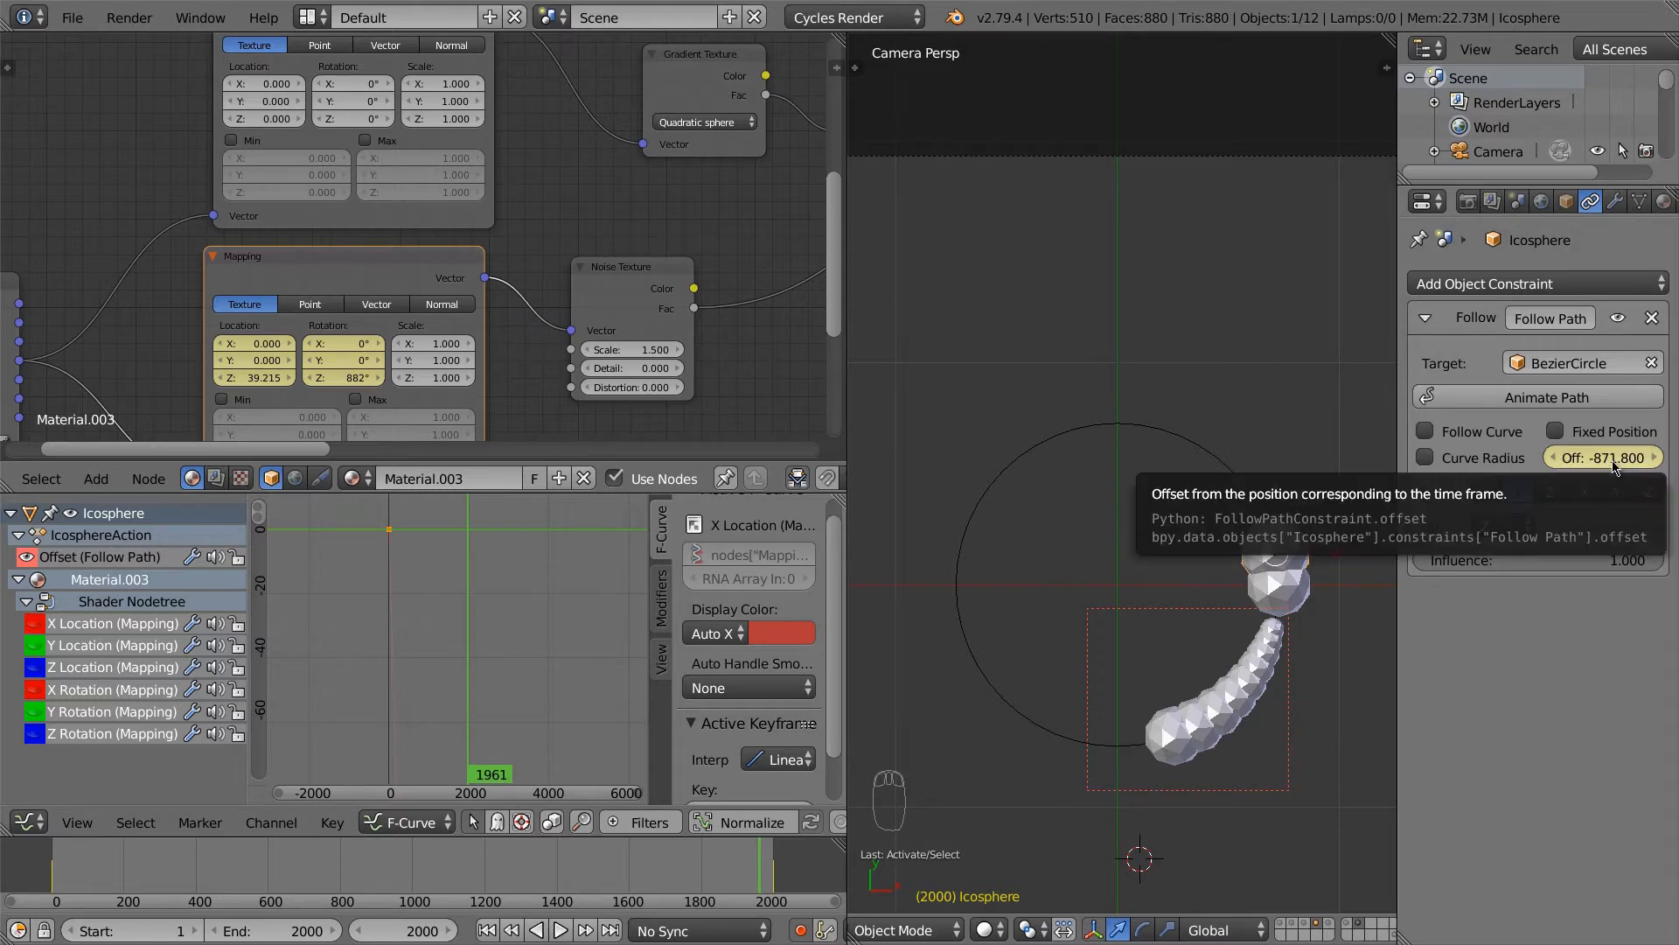
key(i)
Step: Select the third sphere (Icosphere.003), set its Follow Path Offset to -868.3 at frame 2000 and keyframe it
right_click(1188, 739)
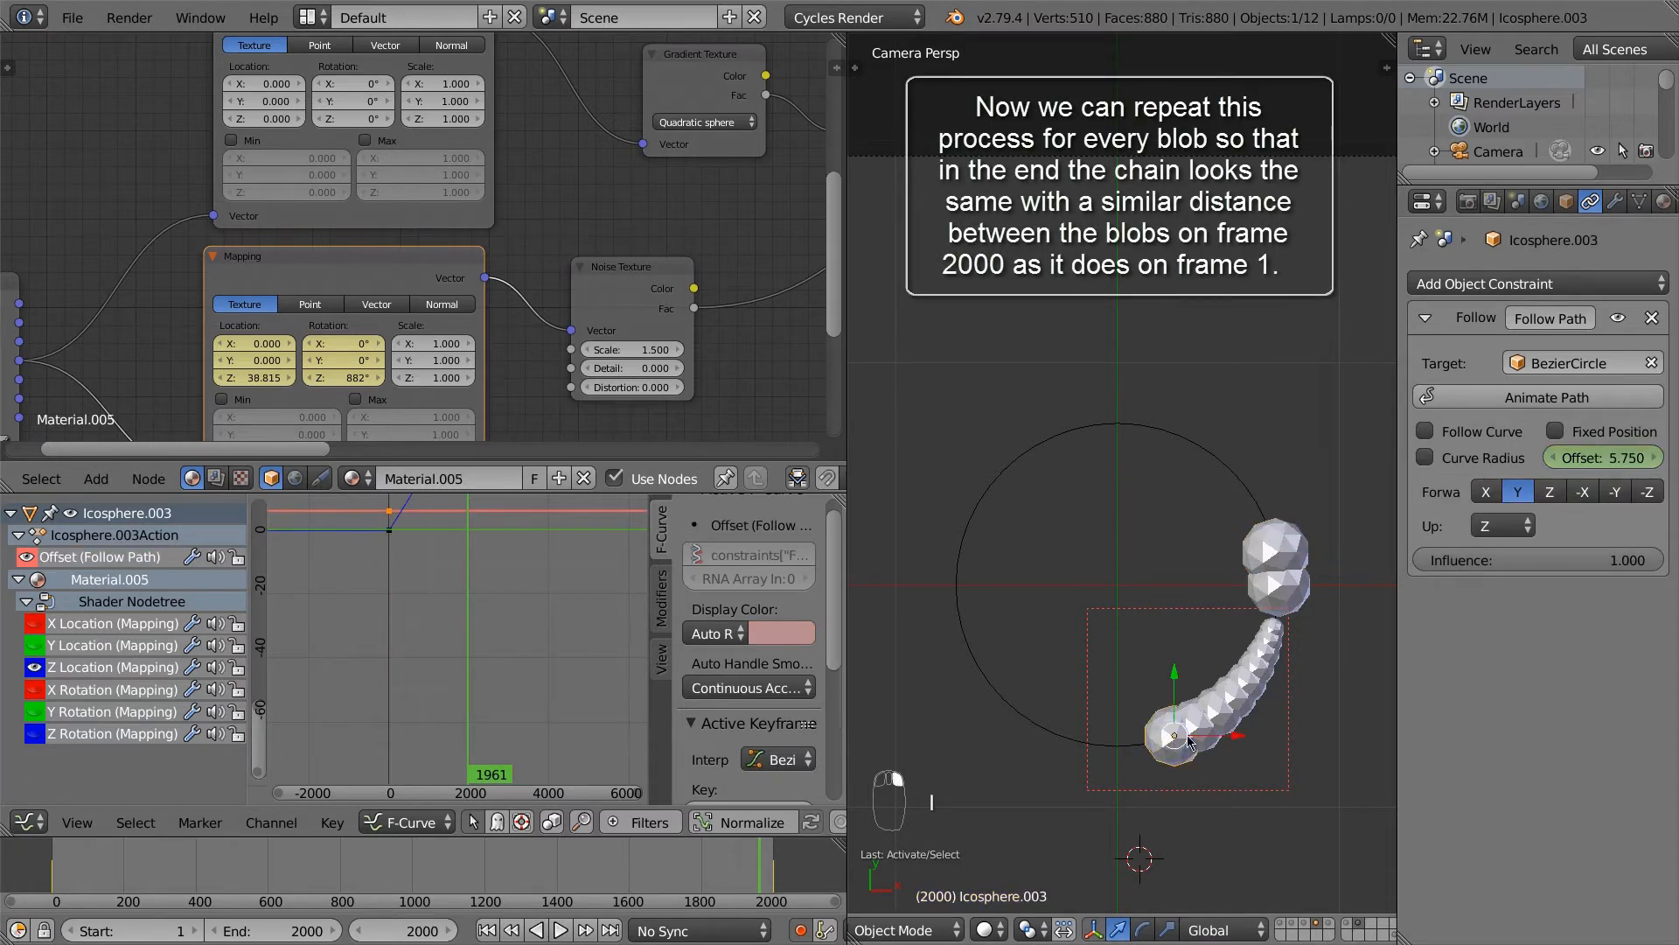
click(1623, 459)
text(-)
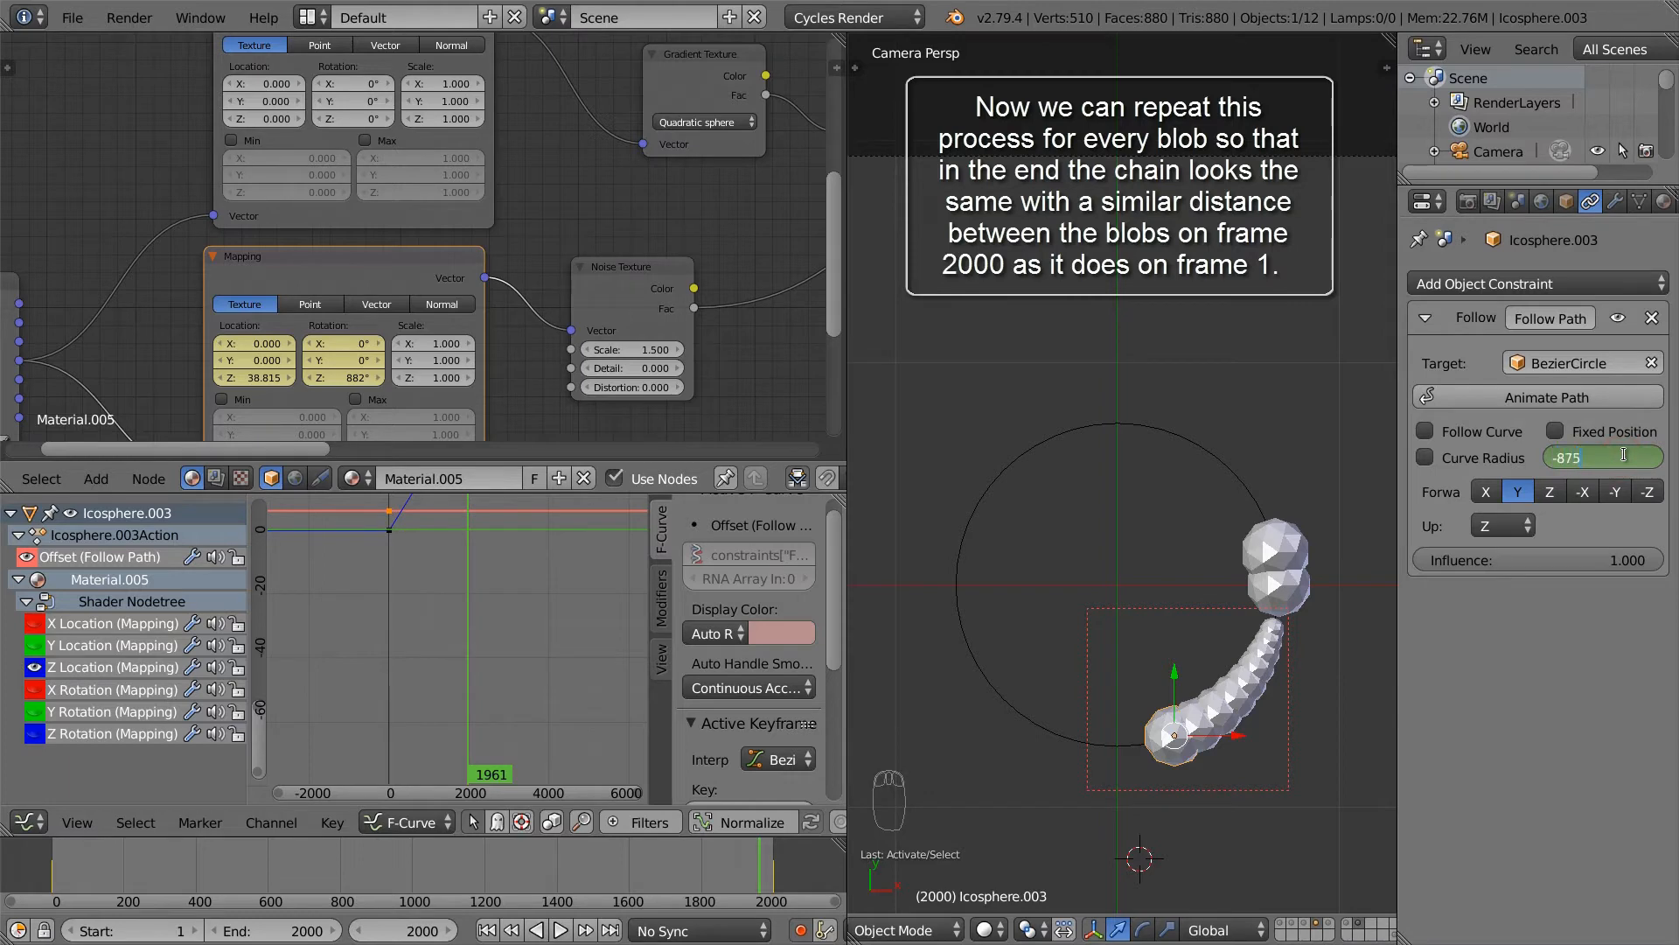
text(875)
key(Return)
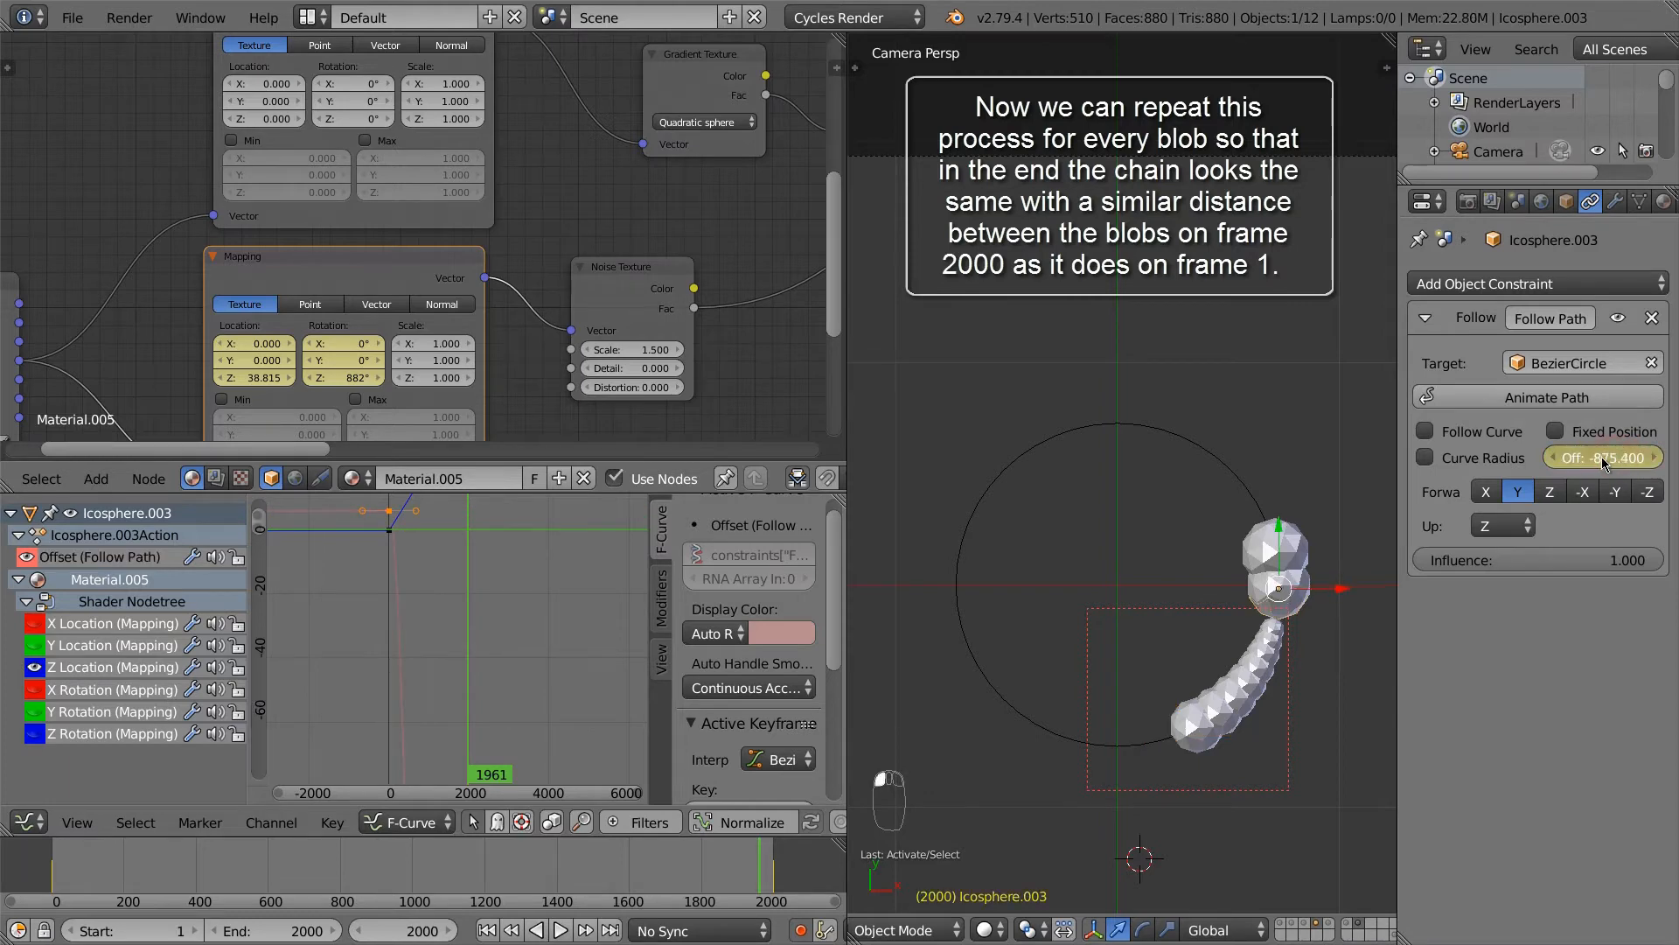
drag(1603, 457, 1664, 469)
key(i)
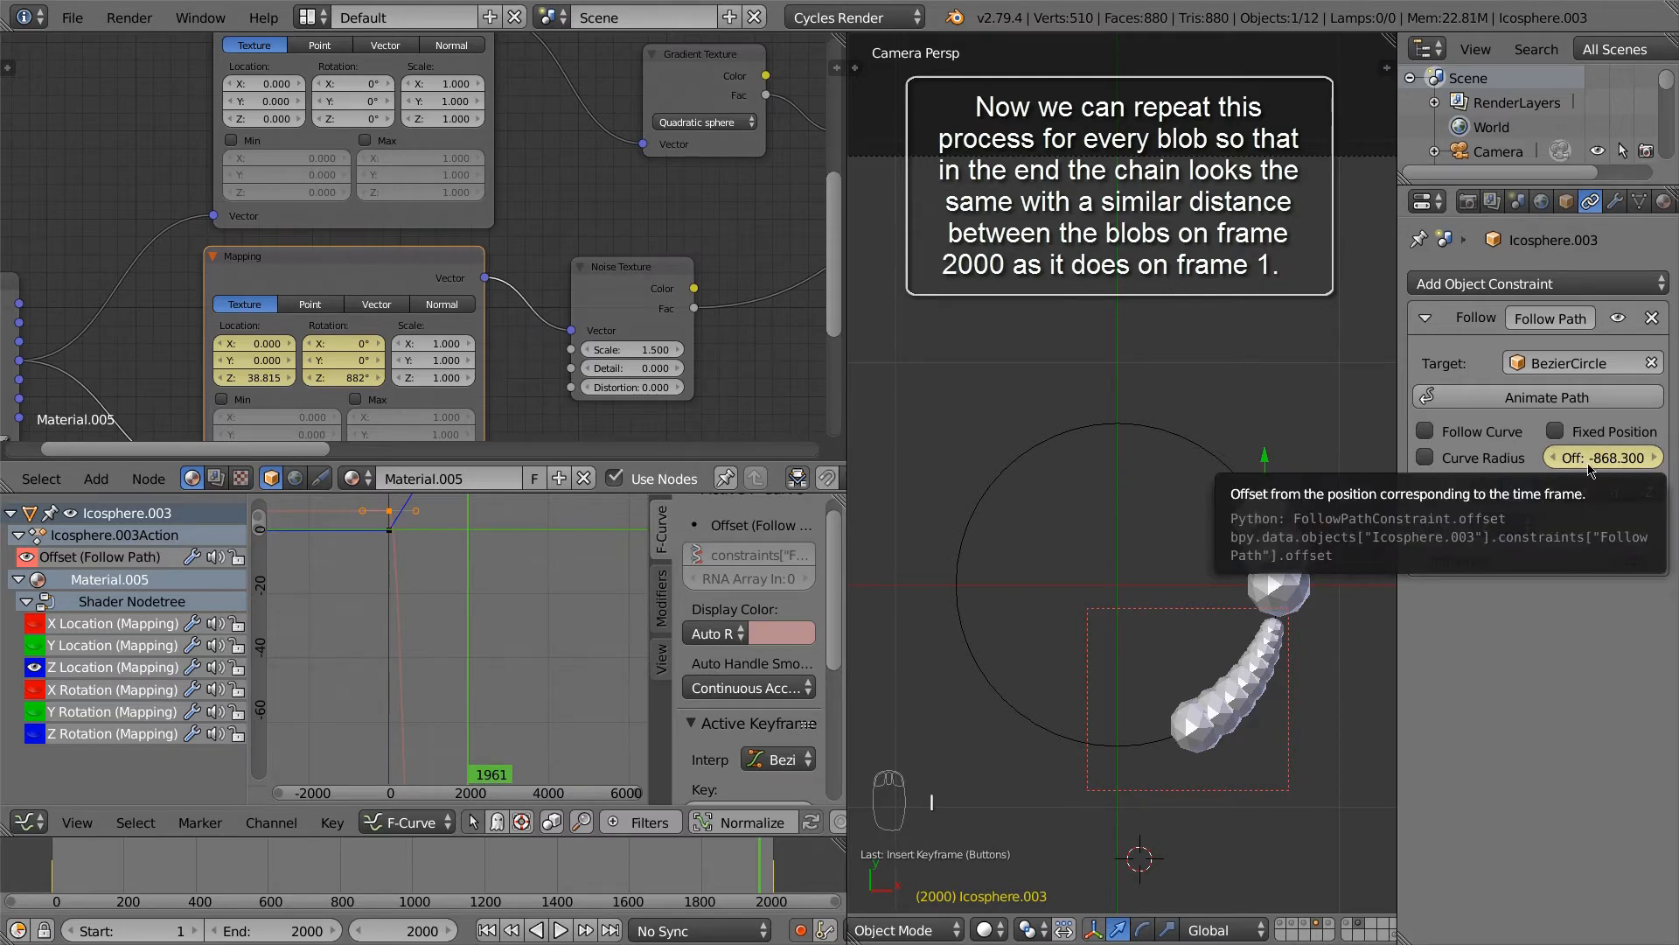
Step: Set the Follow Path Offset of Icosphere.004 to -865.1 at frame 2000 and keyframe it
right_click(1198, 719)
click(1625, 455)
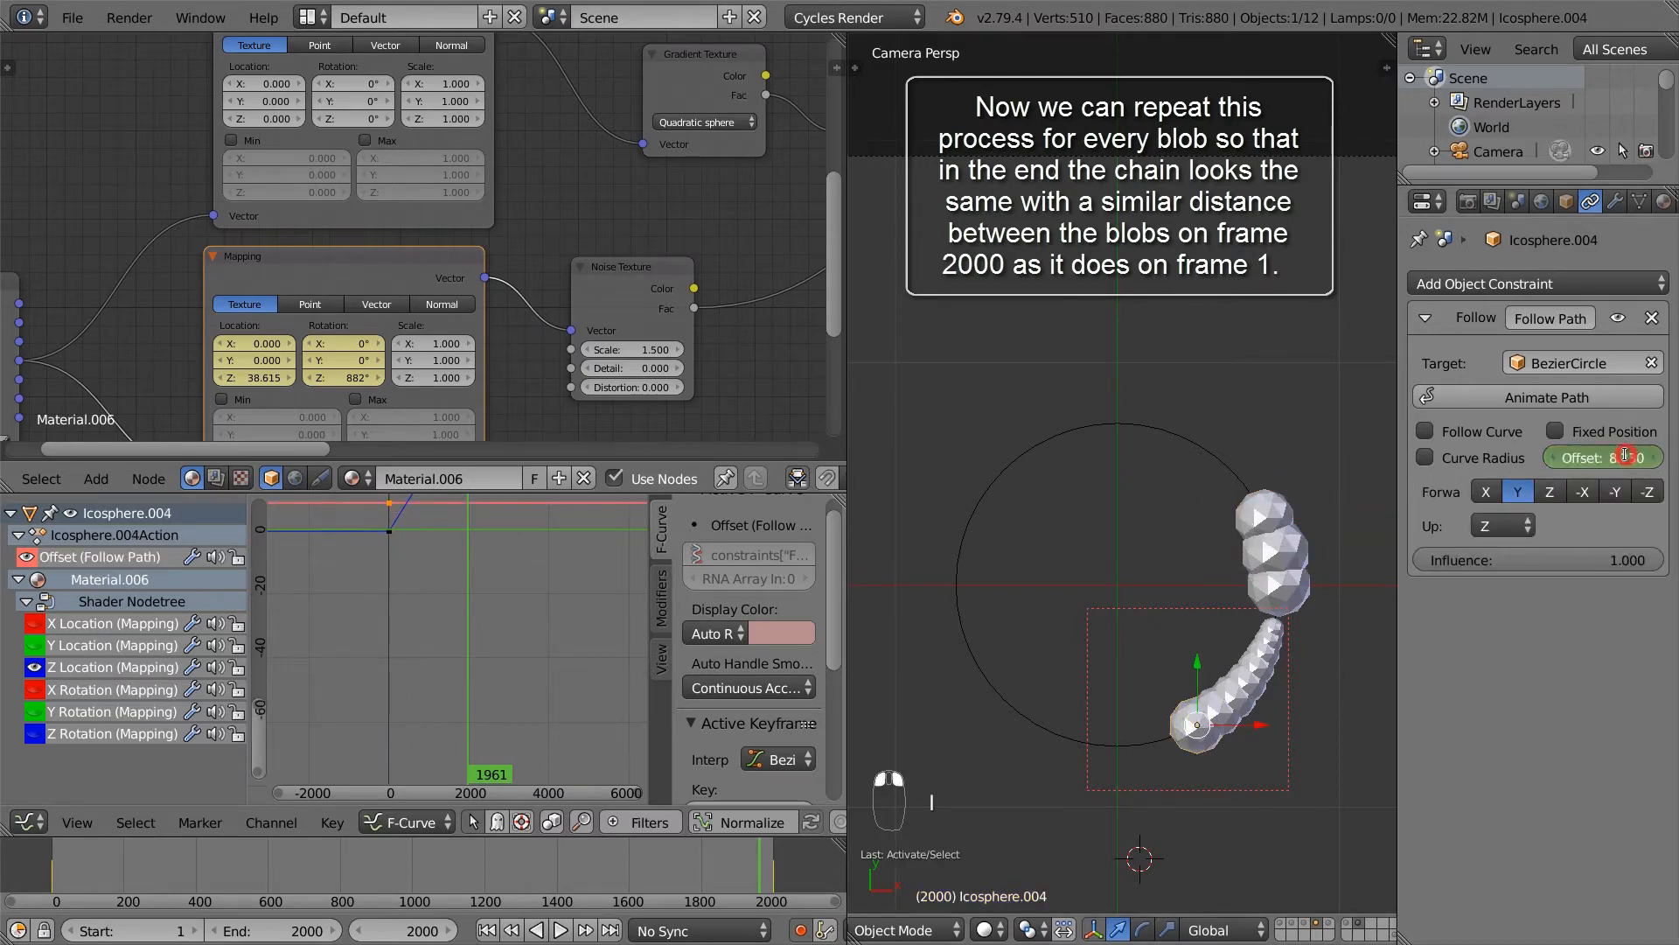
text(-878.6)
key(Return)
drag(1603, 457, 1618, 458)
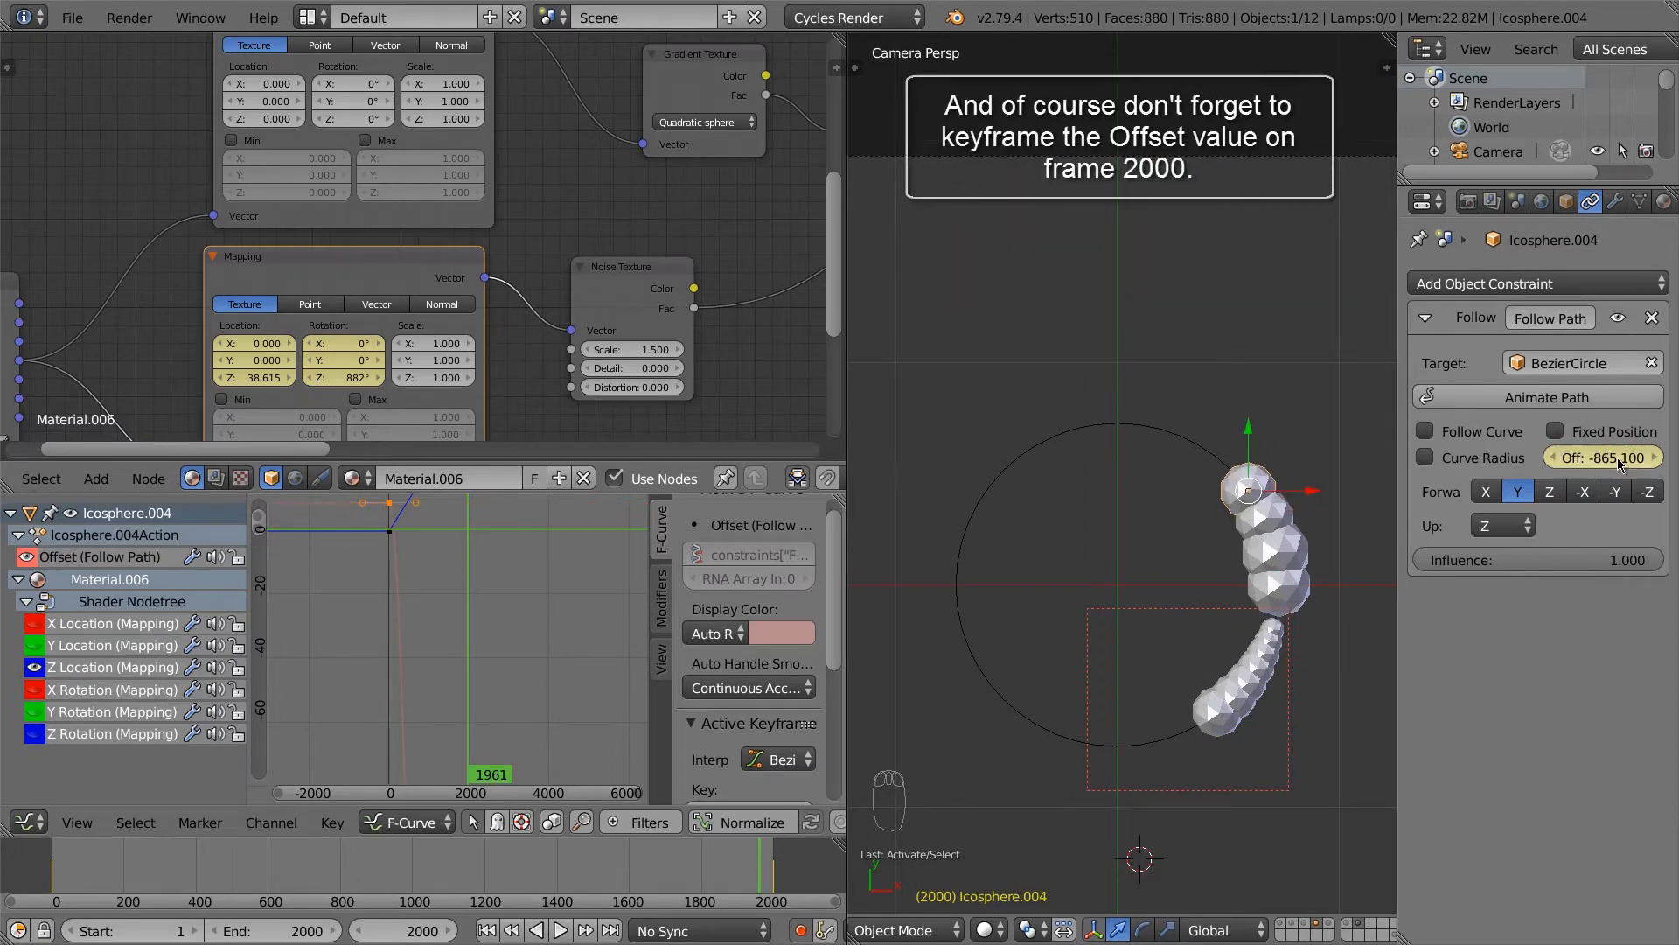
key(i)
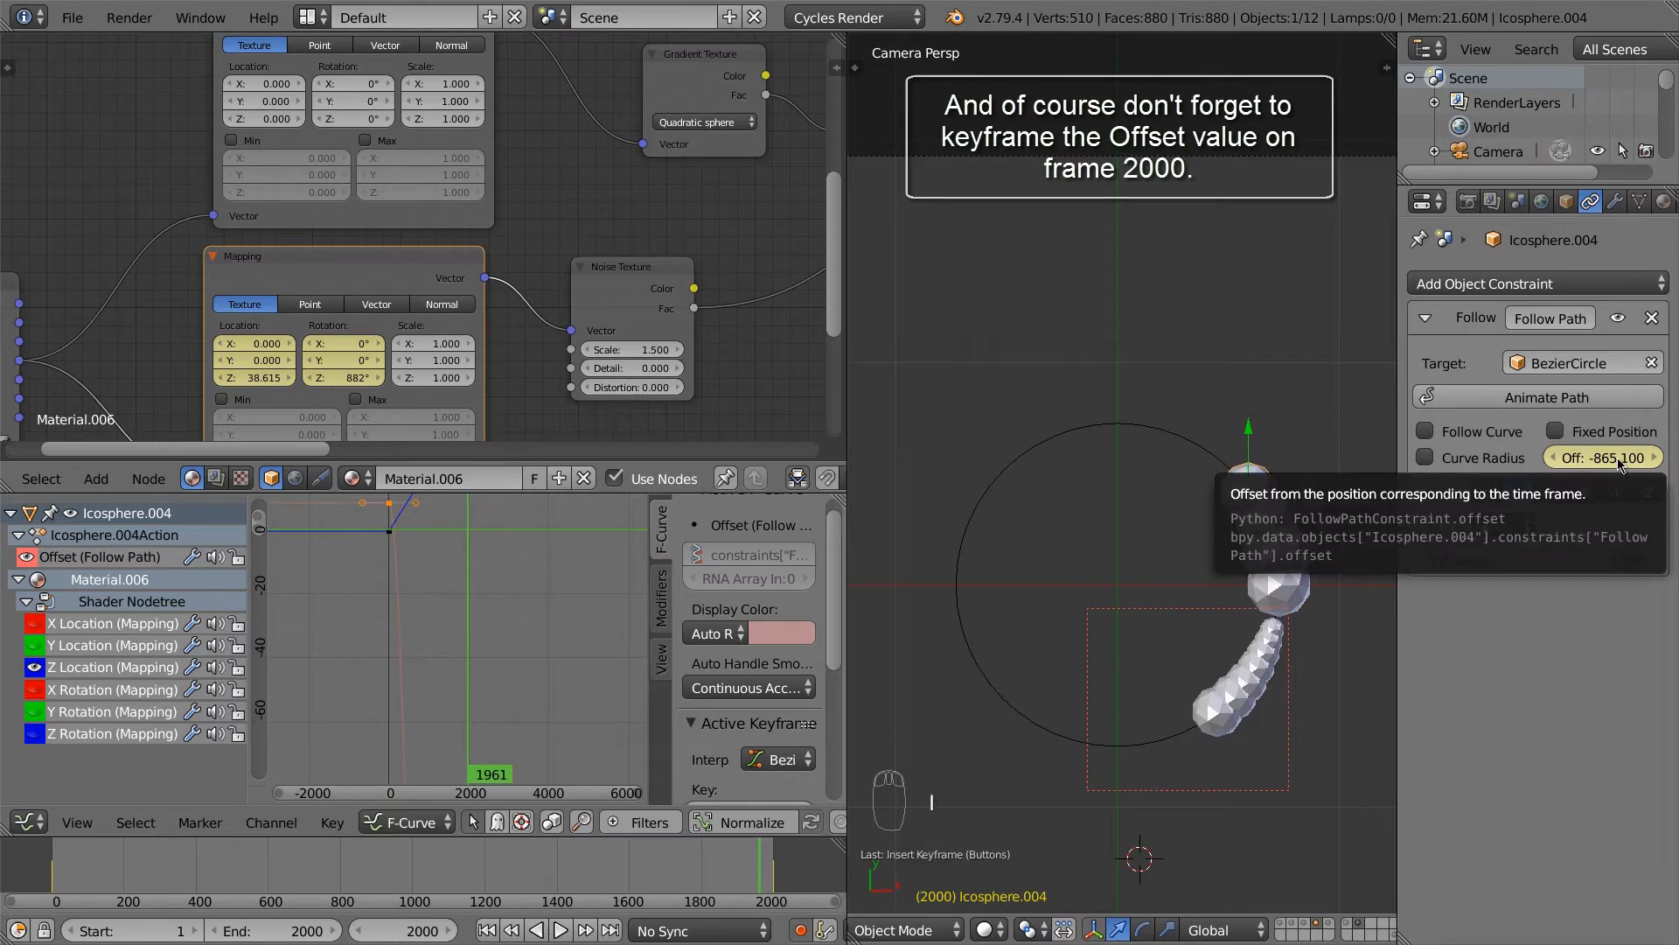
Step: Set the Follow Path Offset of Icosphere.005 to -861.9 at frame 2000 and keyframe it
right_click(1228, 724)
click(1607, 458)
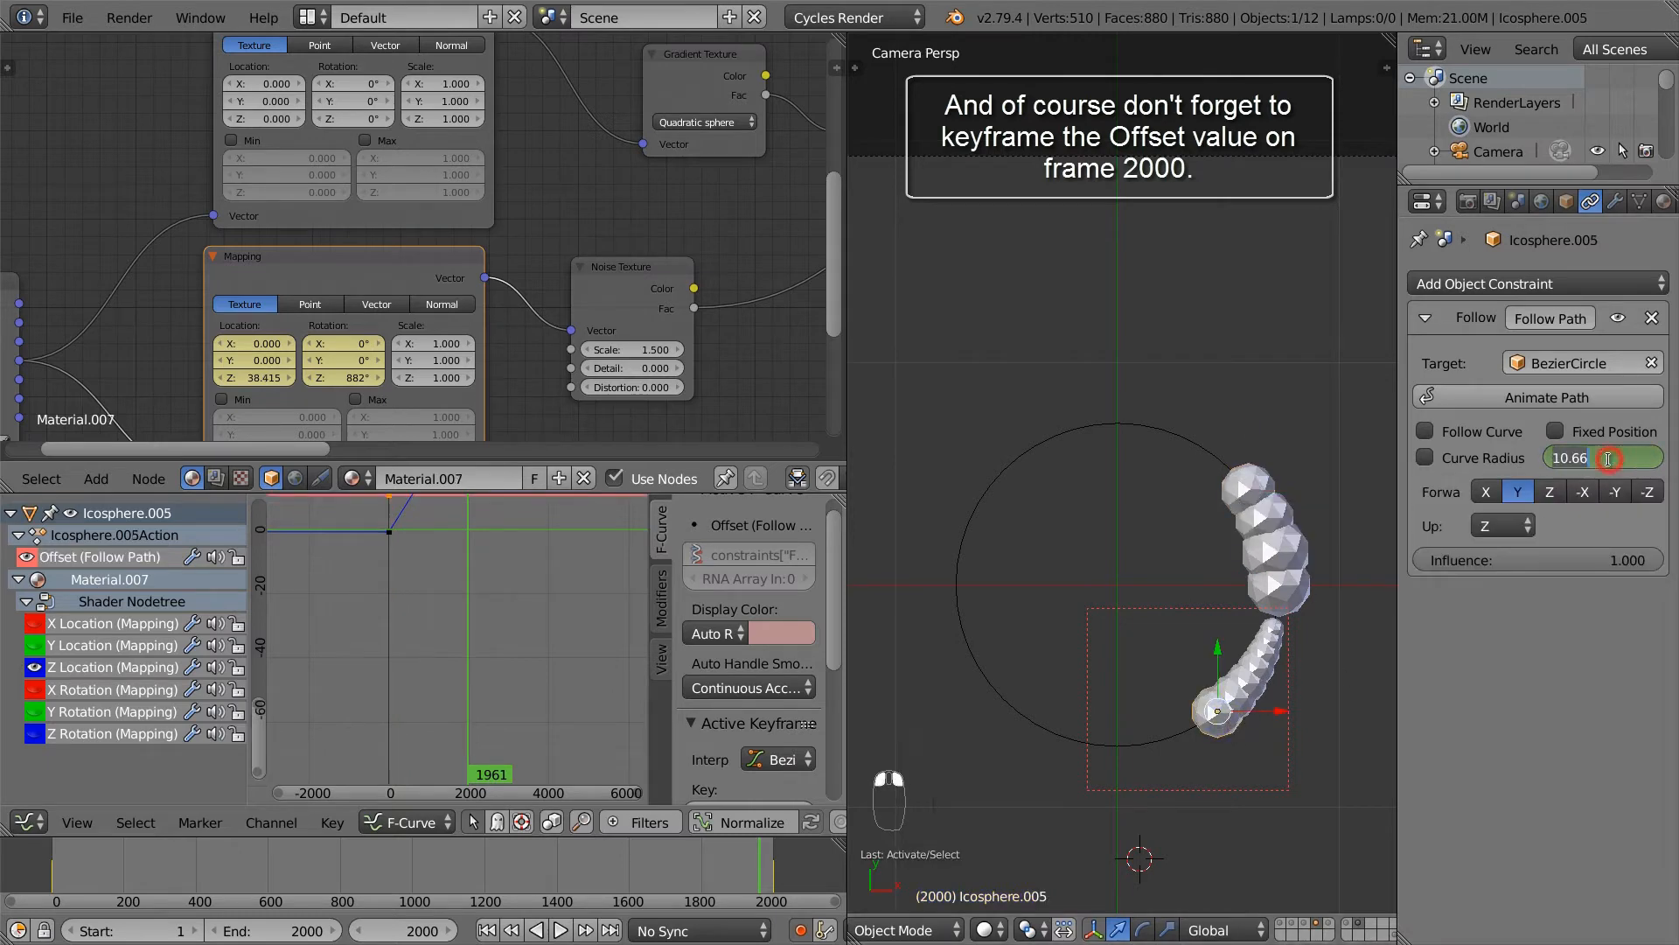
text(-875)
key(Return)
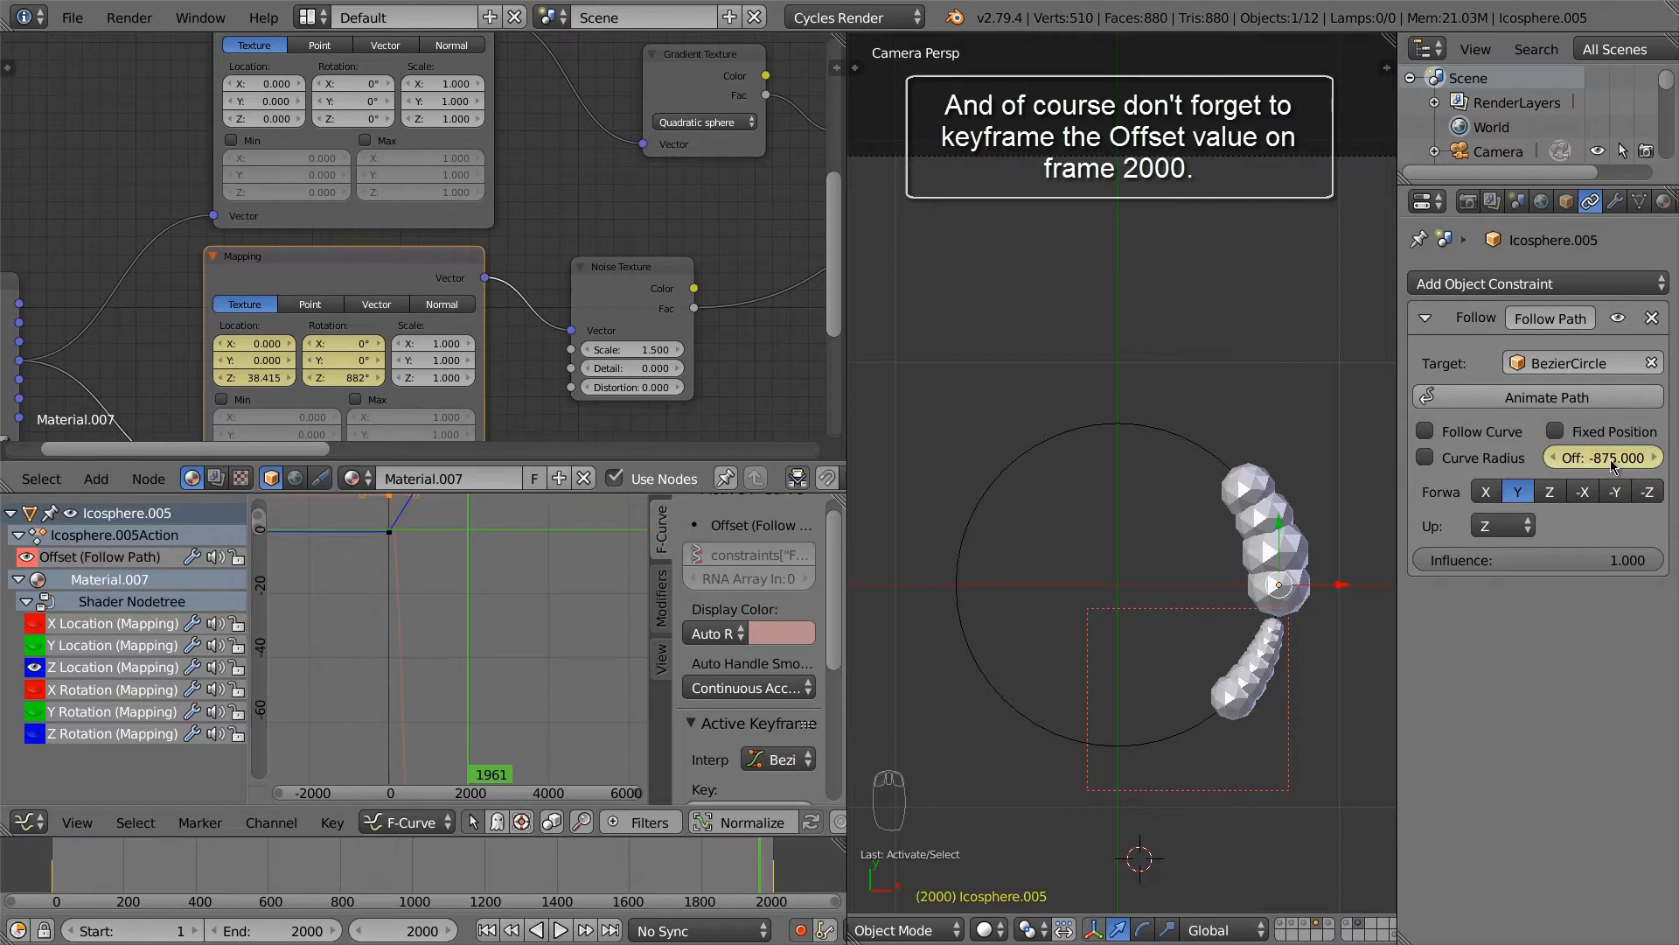
drag(1673, 473, 49, 480)
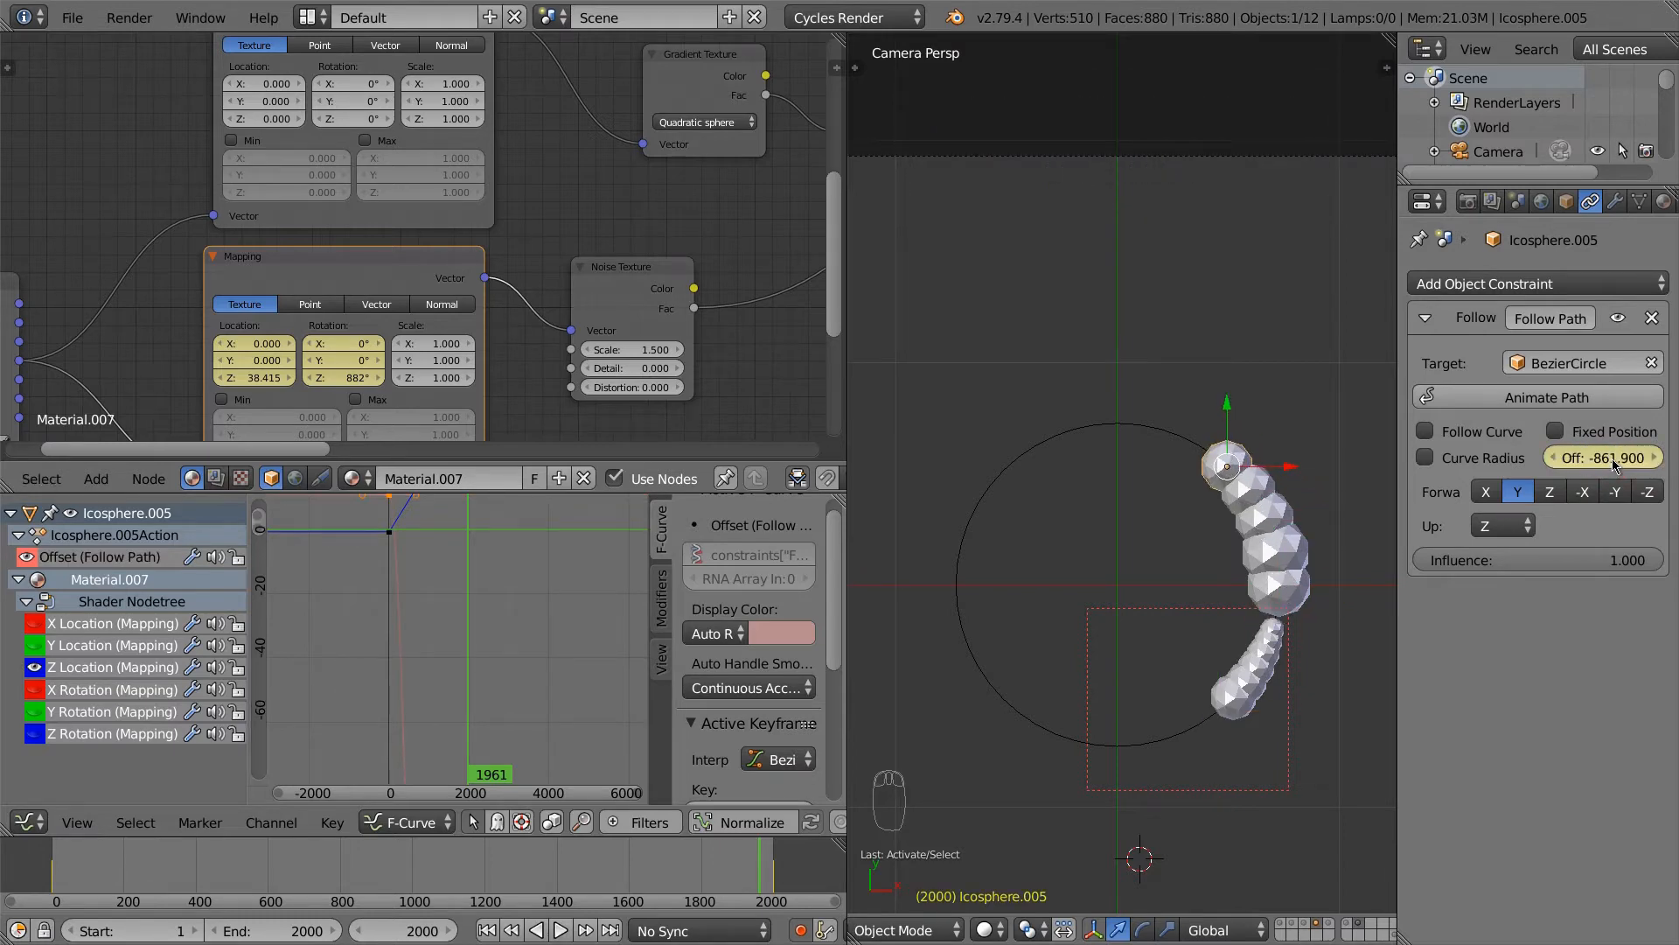
key(shift+d)
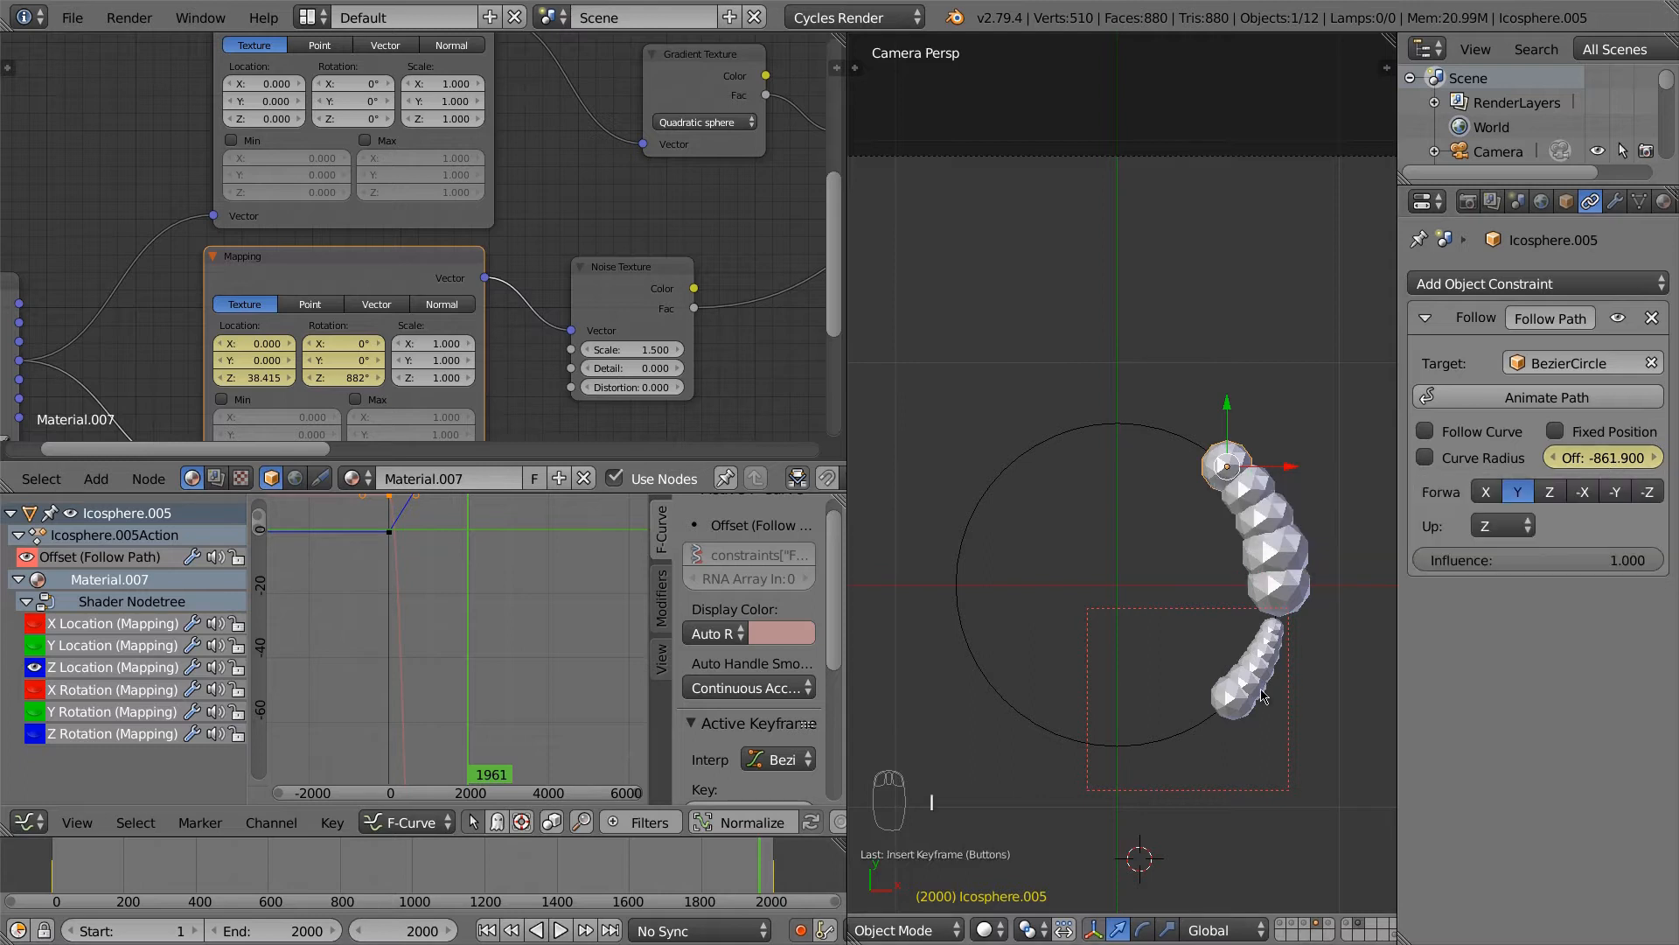
key(Escape)
Step: Set the Follow Path Offset of Icosphere.006 to -859.3 at frame 2000 and keyframe it
click(1606, 471)
text(-)
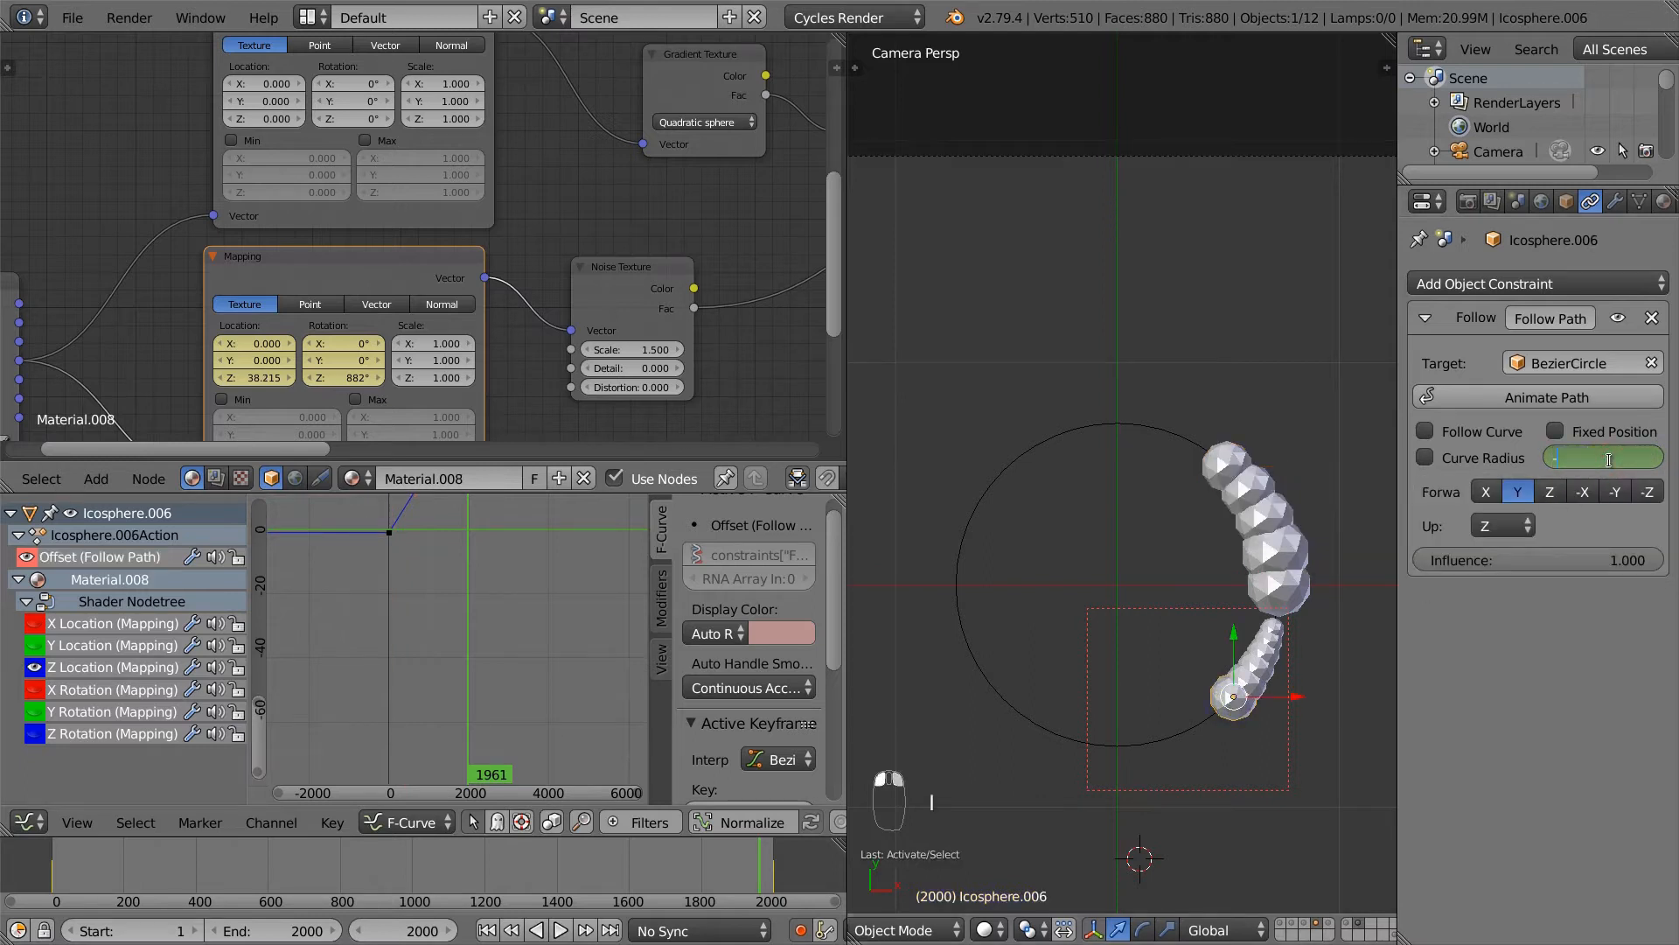
text(875)
key(Return)
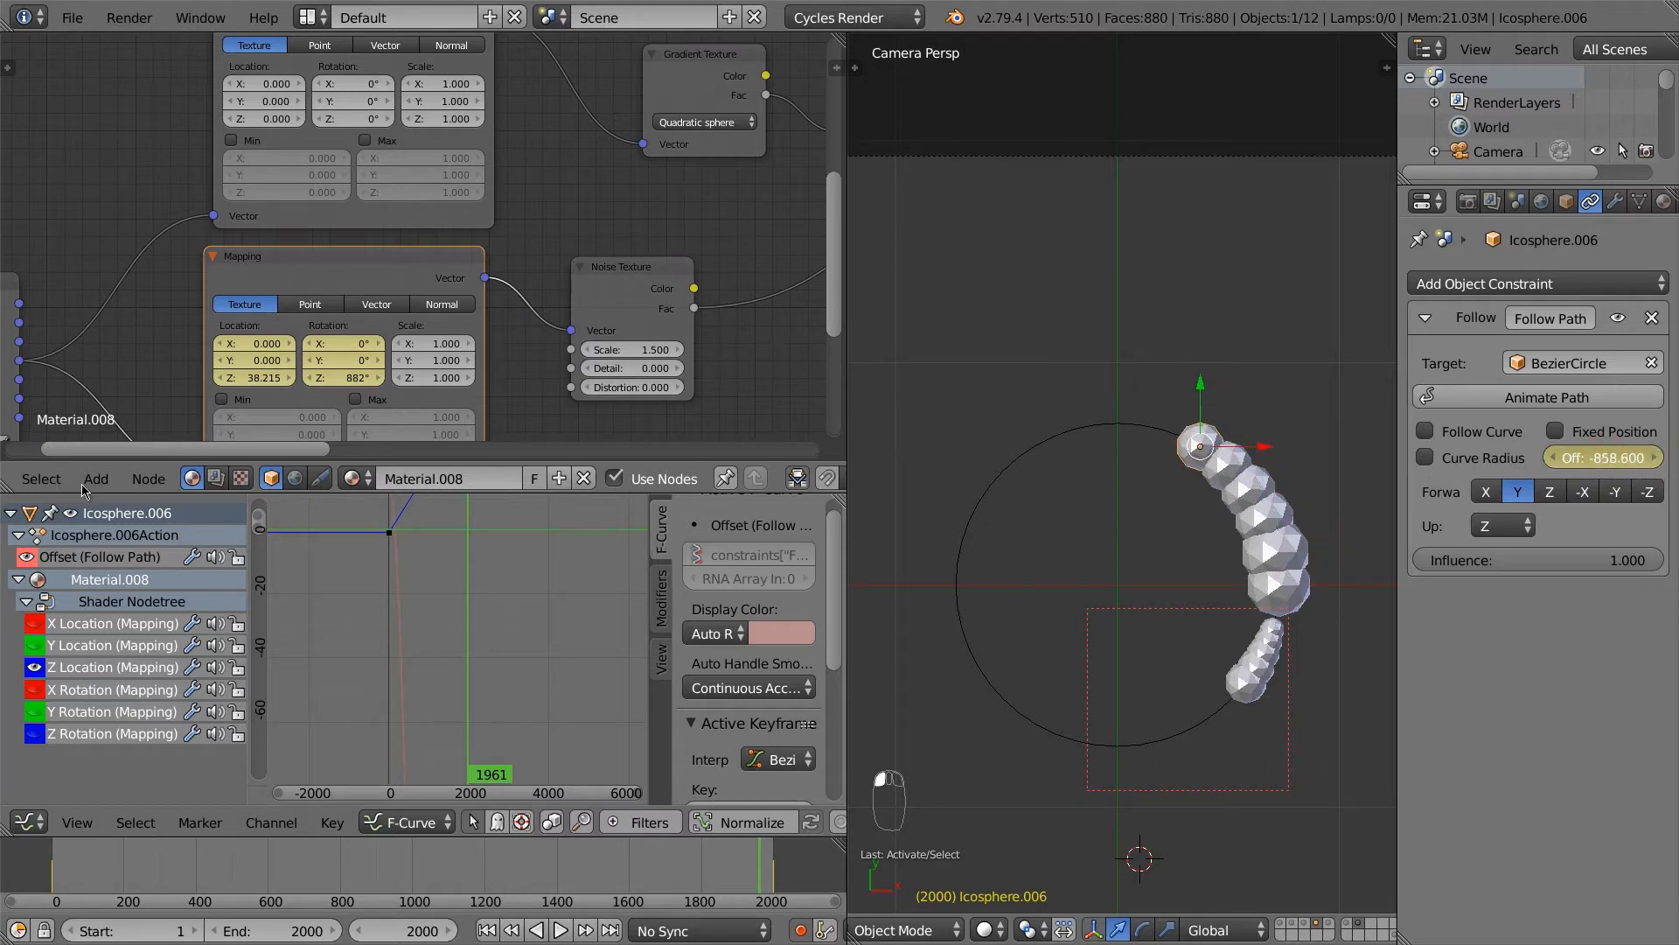
key(i)
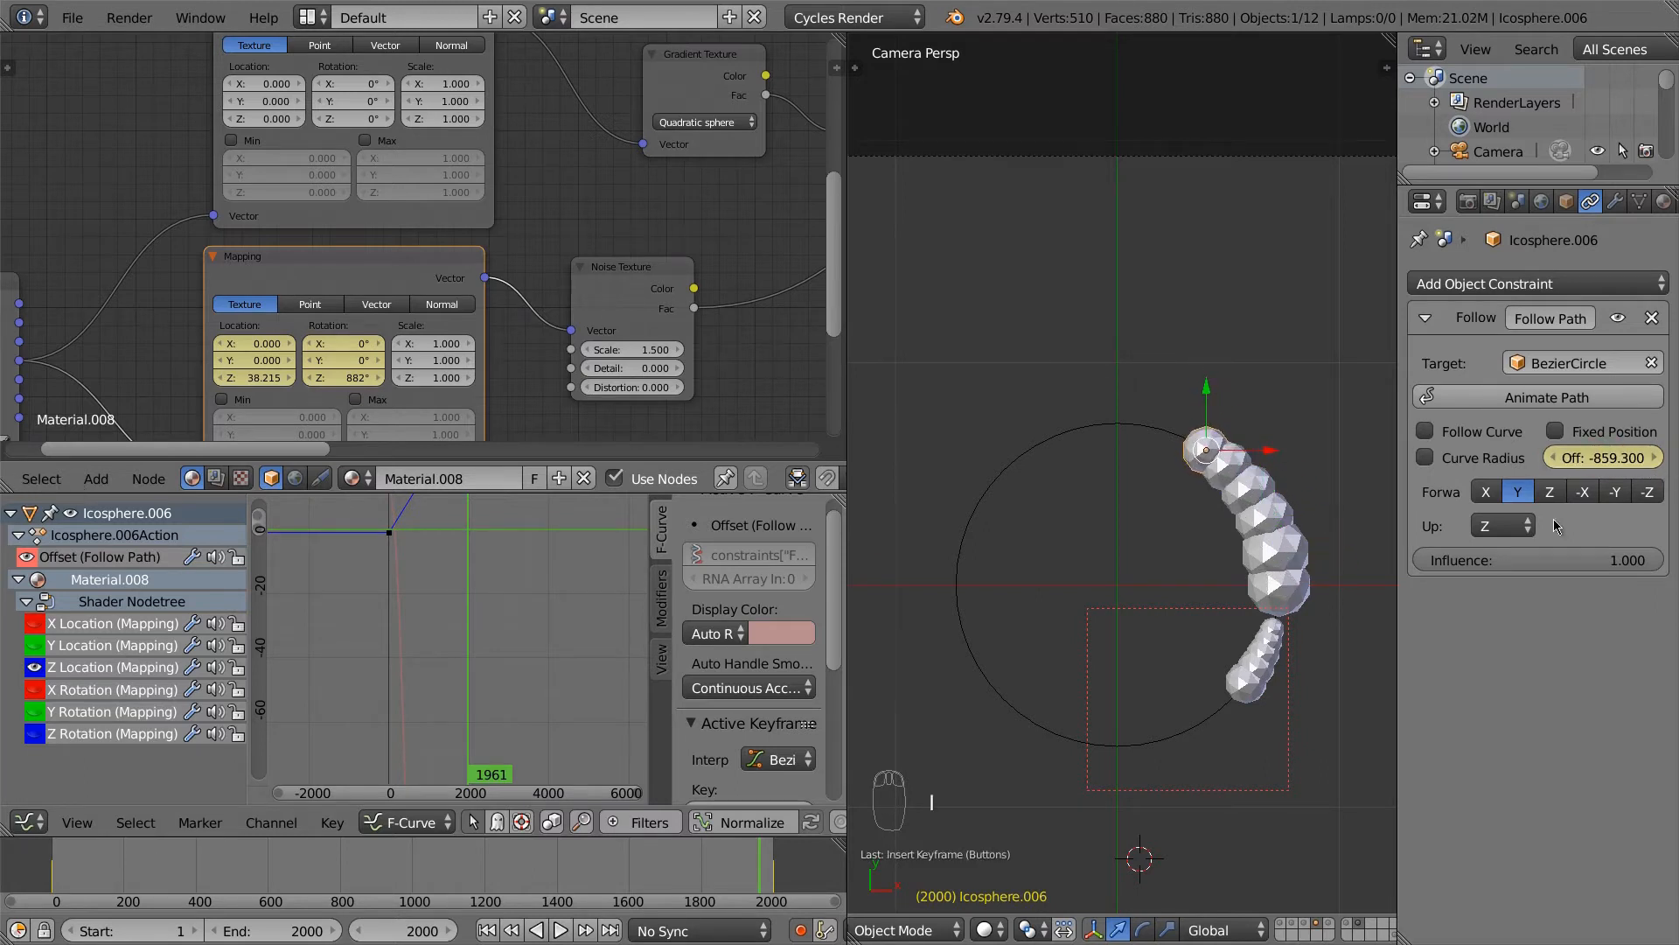
Step: Set the Follow Path Offset of Icosphere.007 to -856.7 at frame 2000 and keyframe it
right_click(1245, 697)
click(1615, 459)
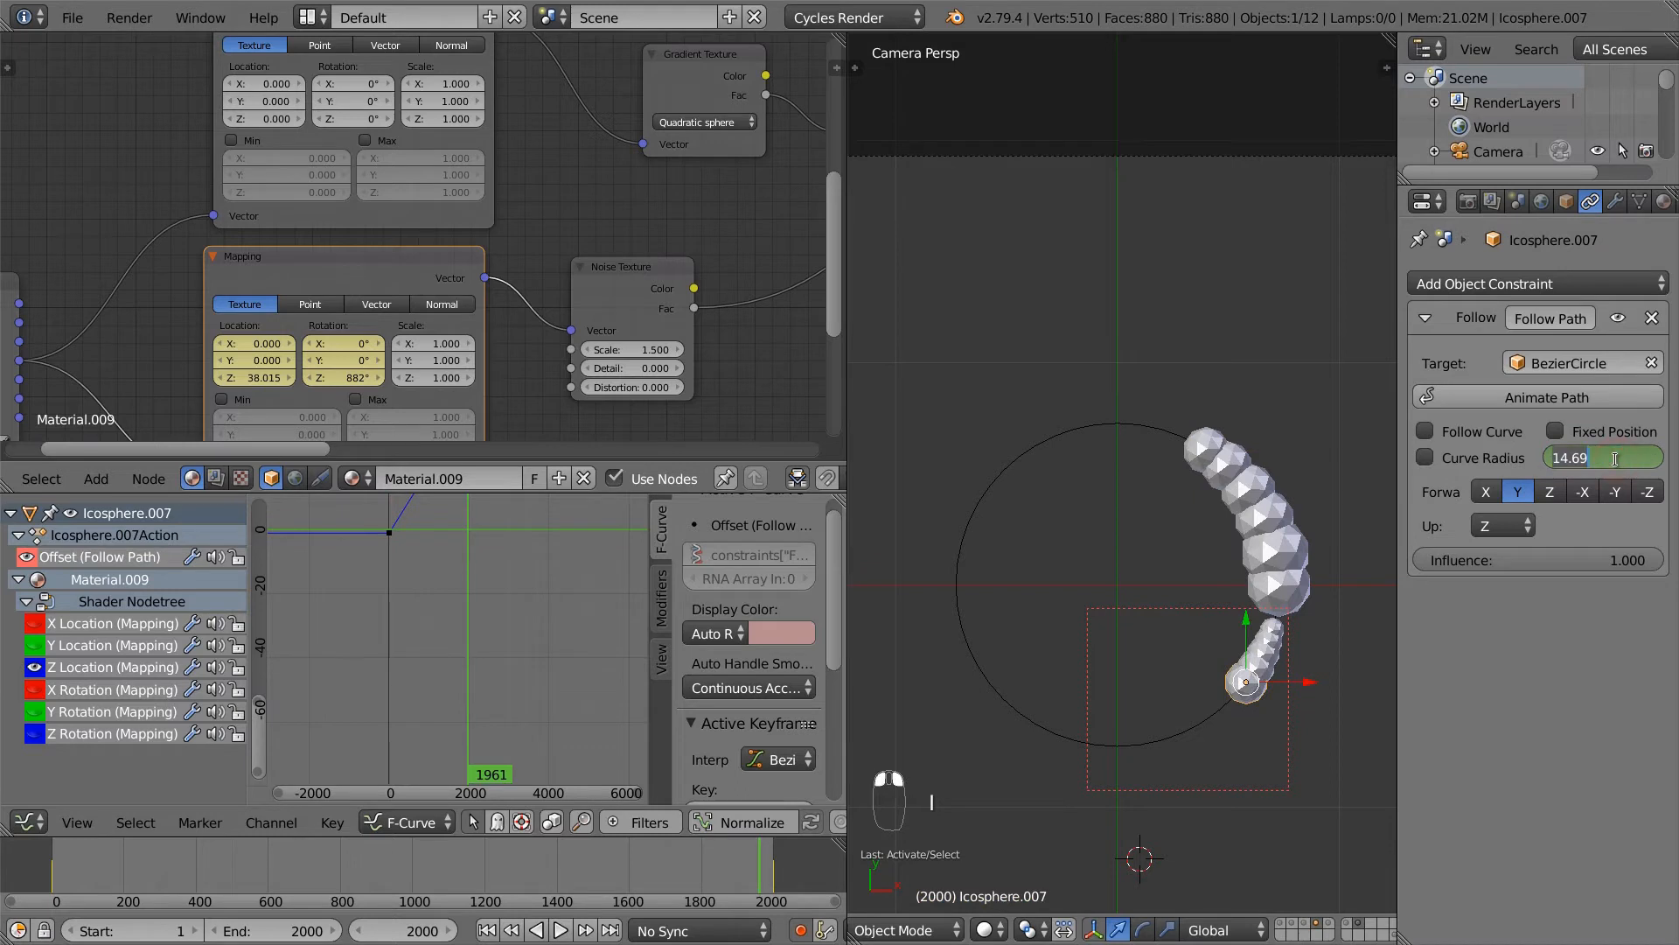
text(-864.4)
key(Return)
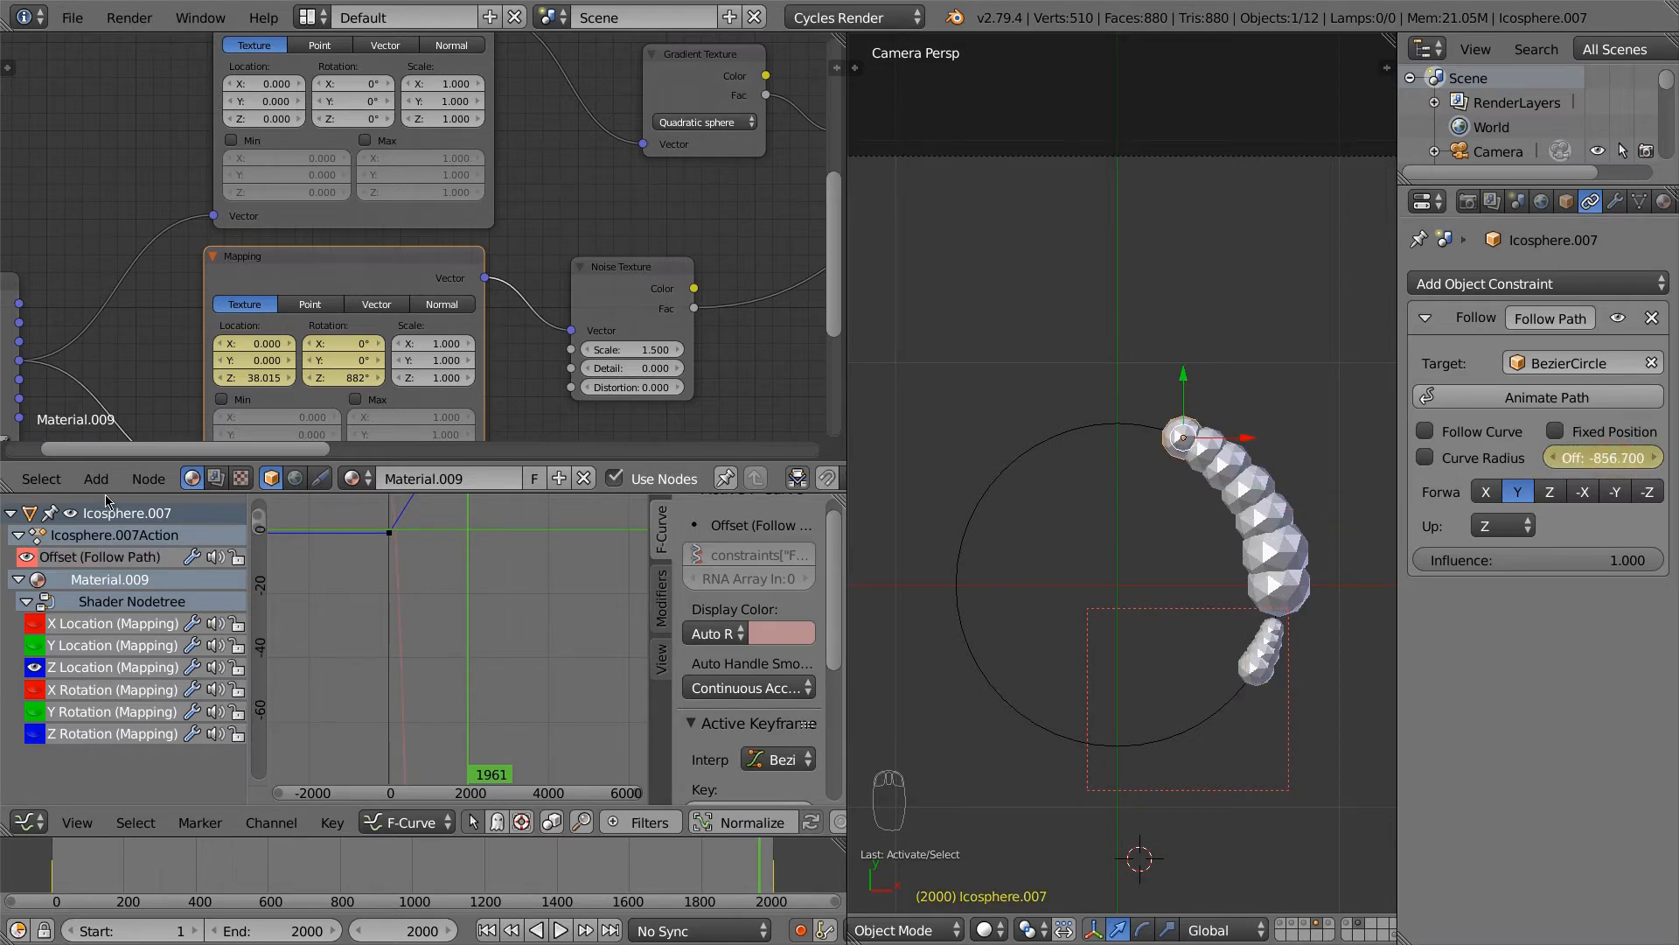
key(i)
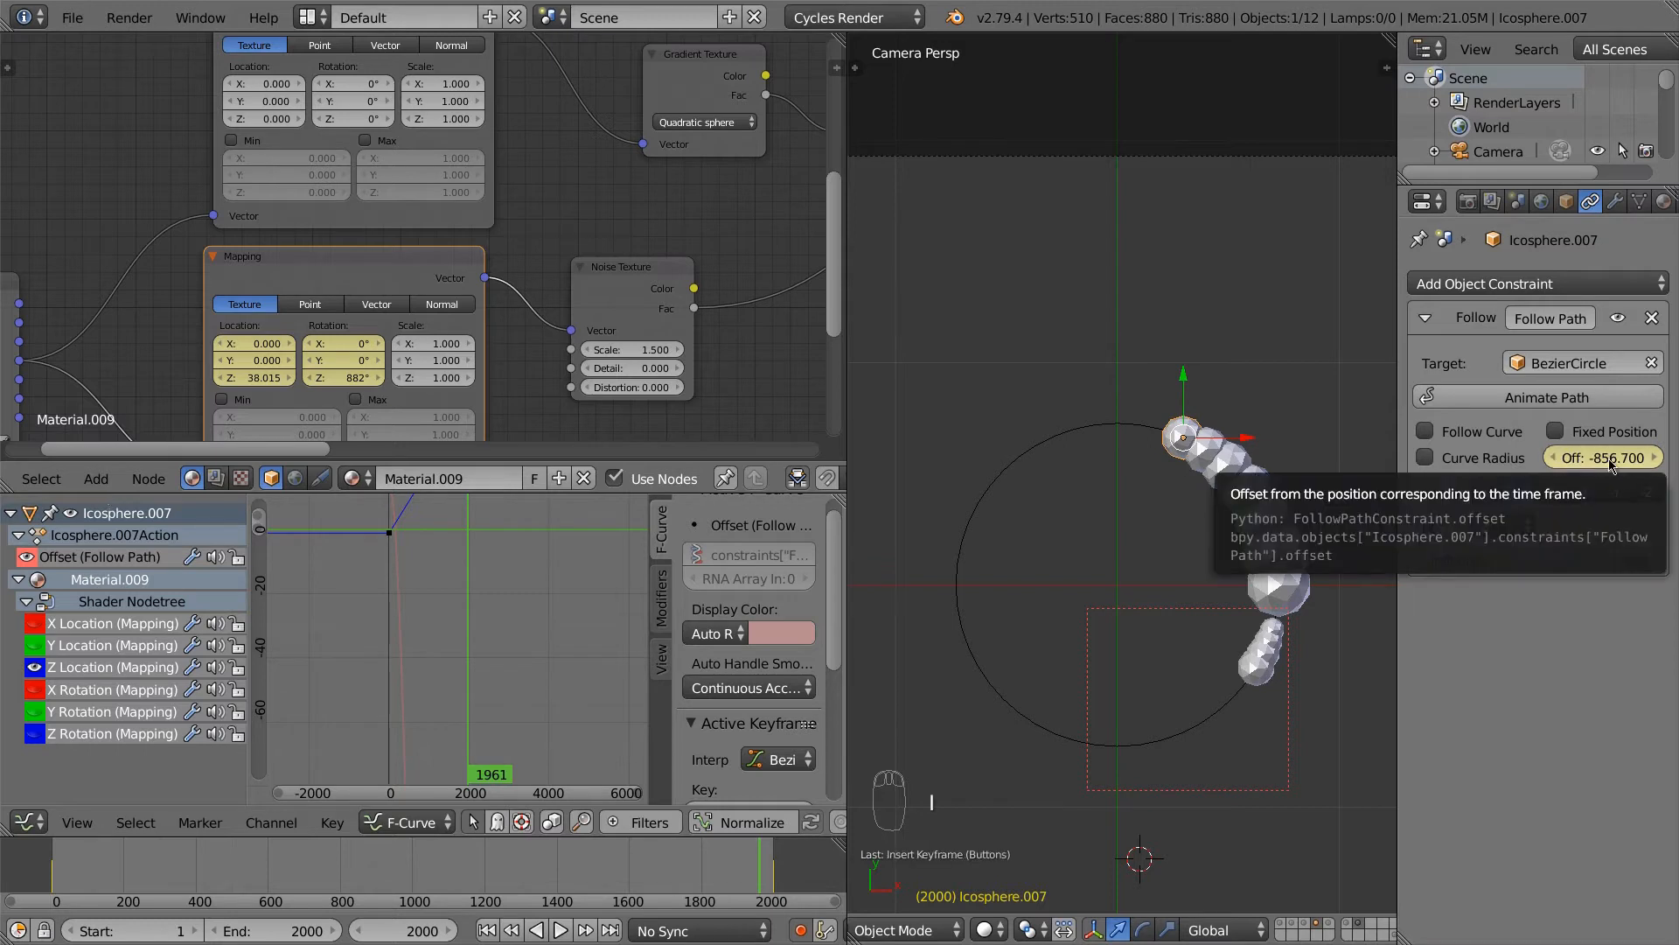
Step: Adjust the Follow Path Offset of Icosphere.008 from -875 until it sits just behind Icosphere.007, and keyframe it at frame 2000
right_click(1261, 674)
click(1617, 458)
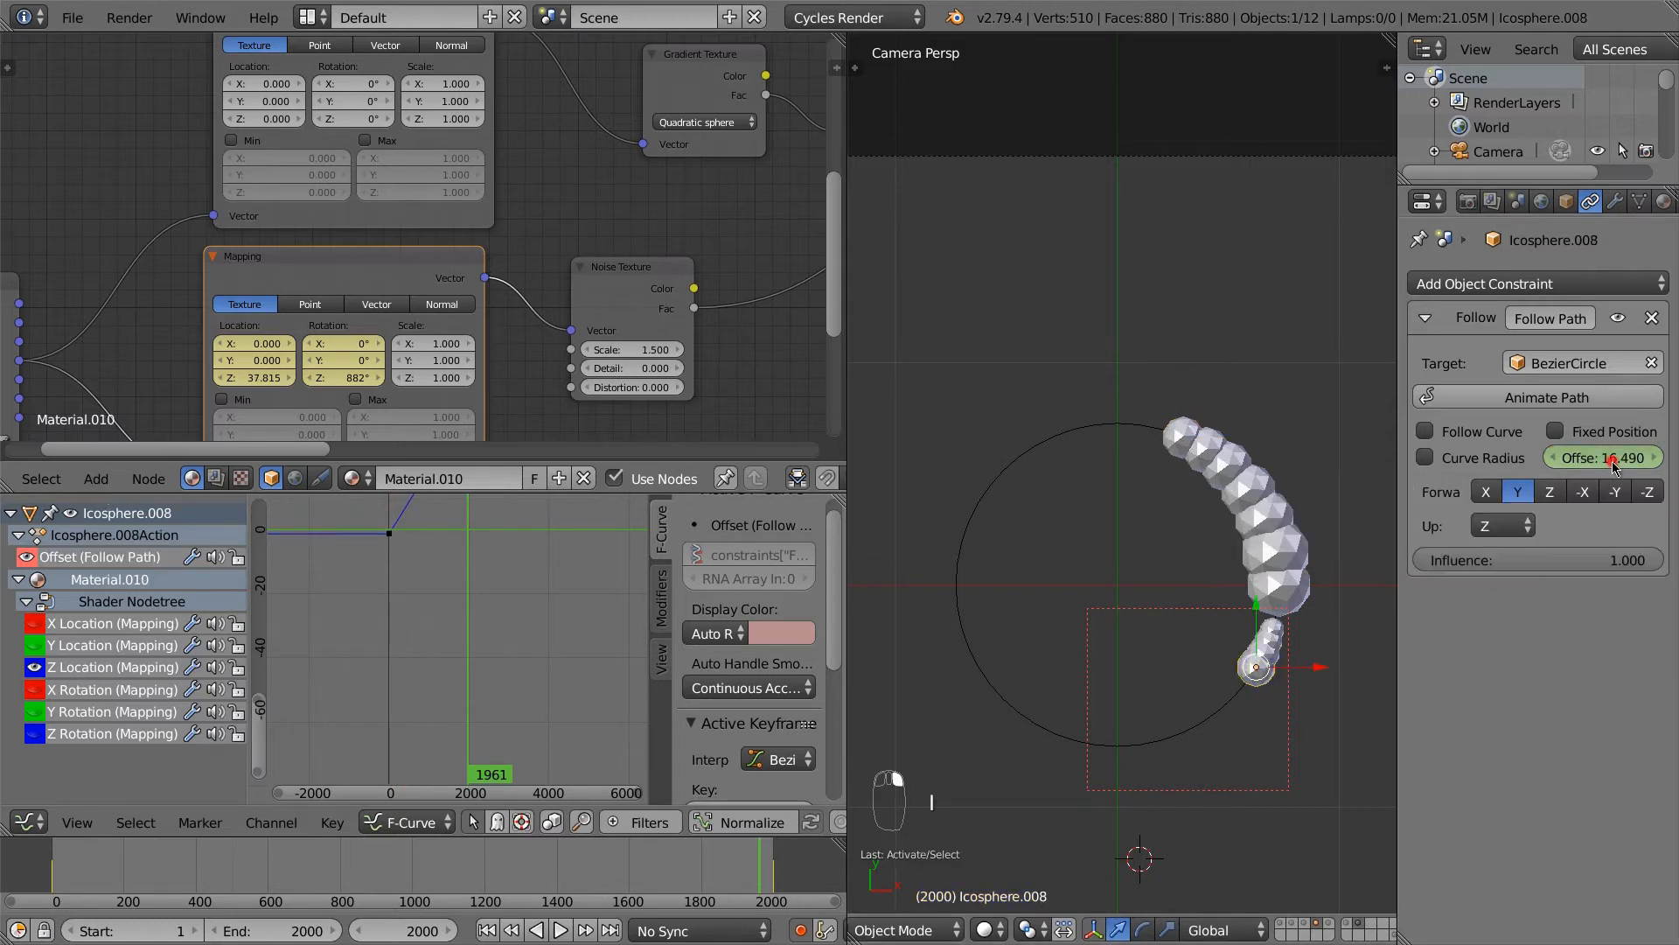
text(-875)
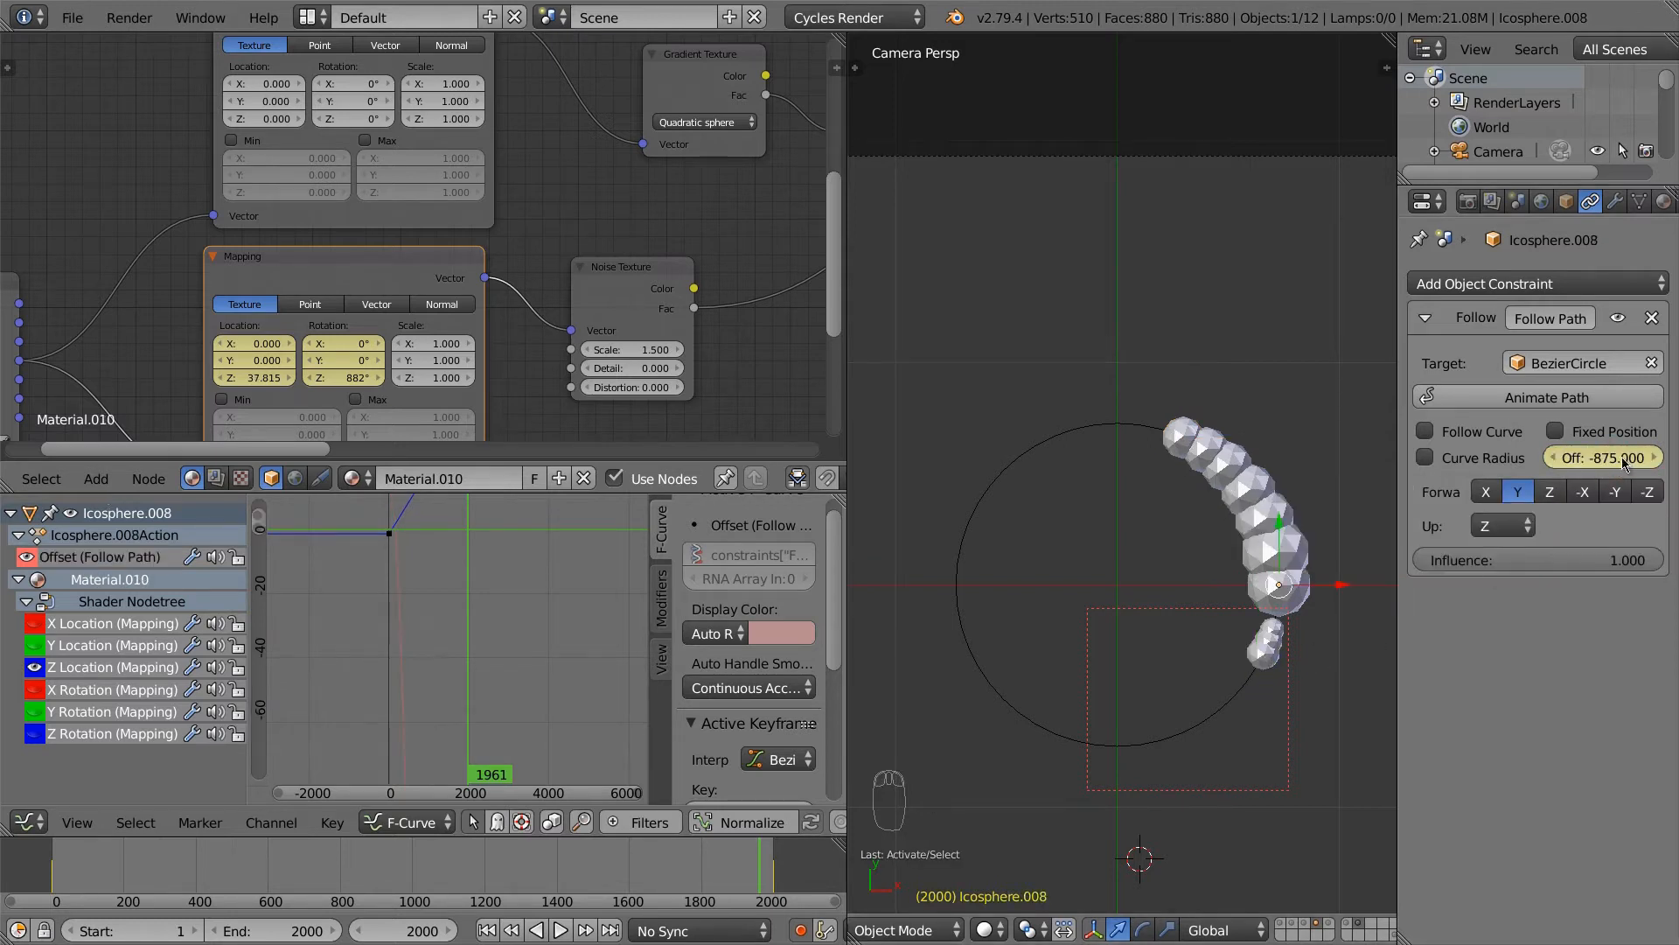
key(Return)
key(i)
Step: Set the Follow Path Offset of Icosphere.009 to about -852.7 at frame 2000 and keyframe it
right_click(1273, 665)
double_click(1608, 456)
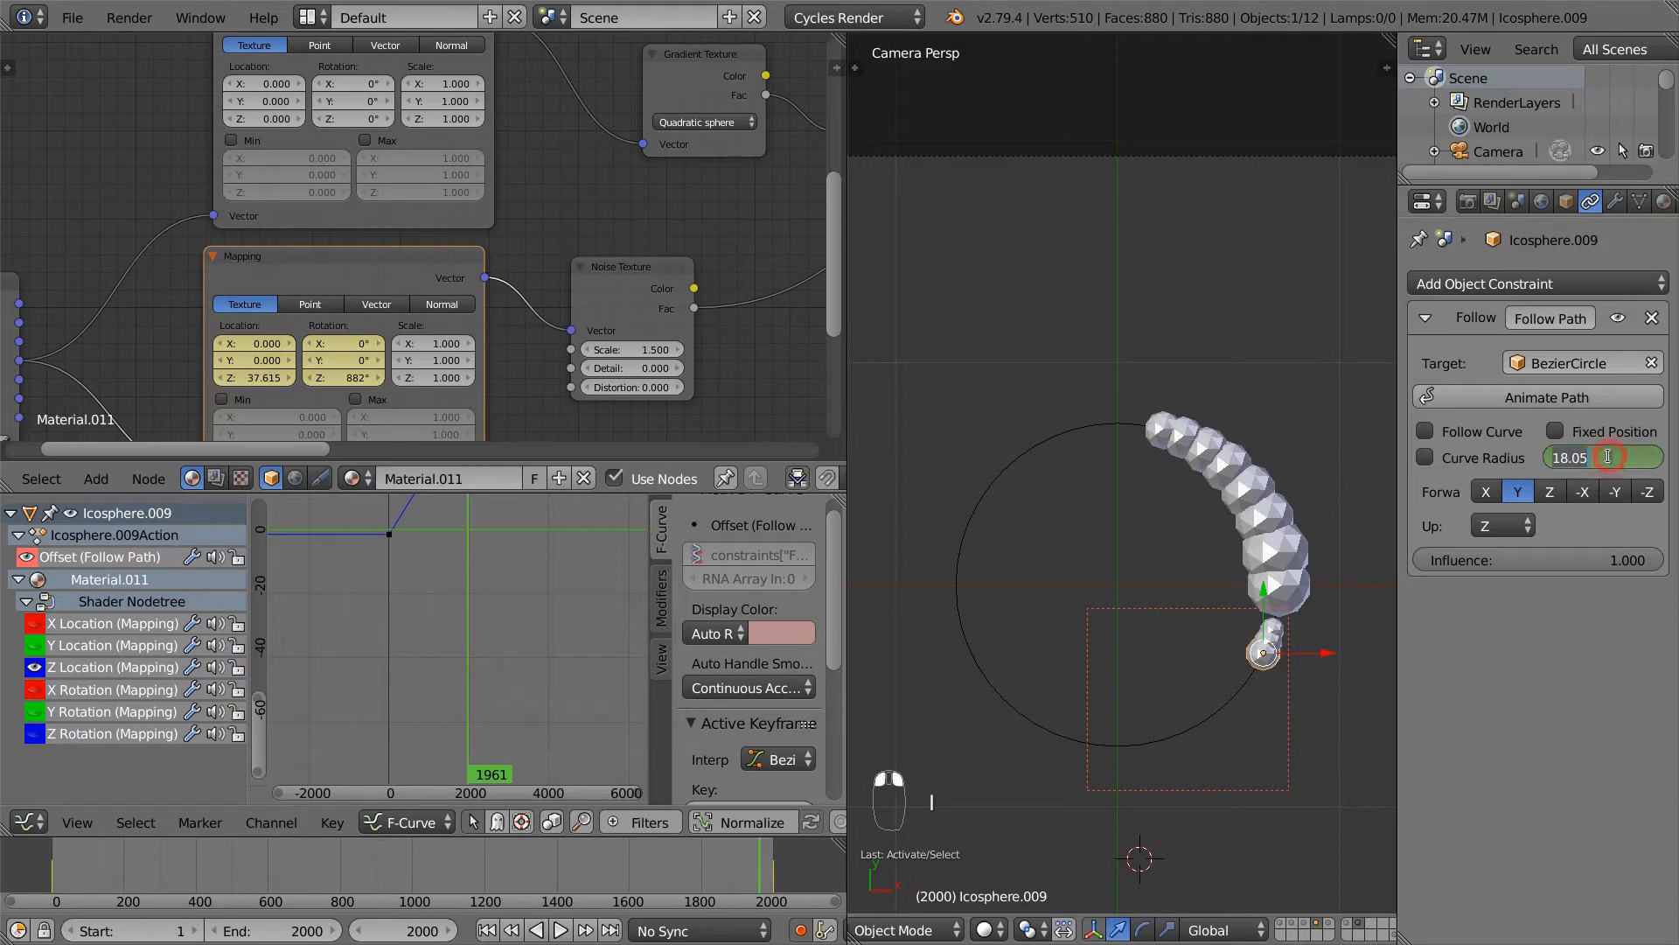
text(-858.3)
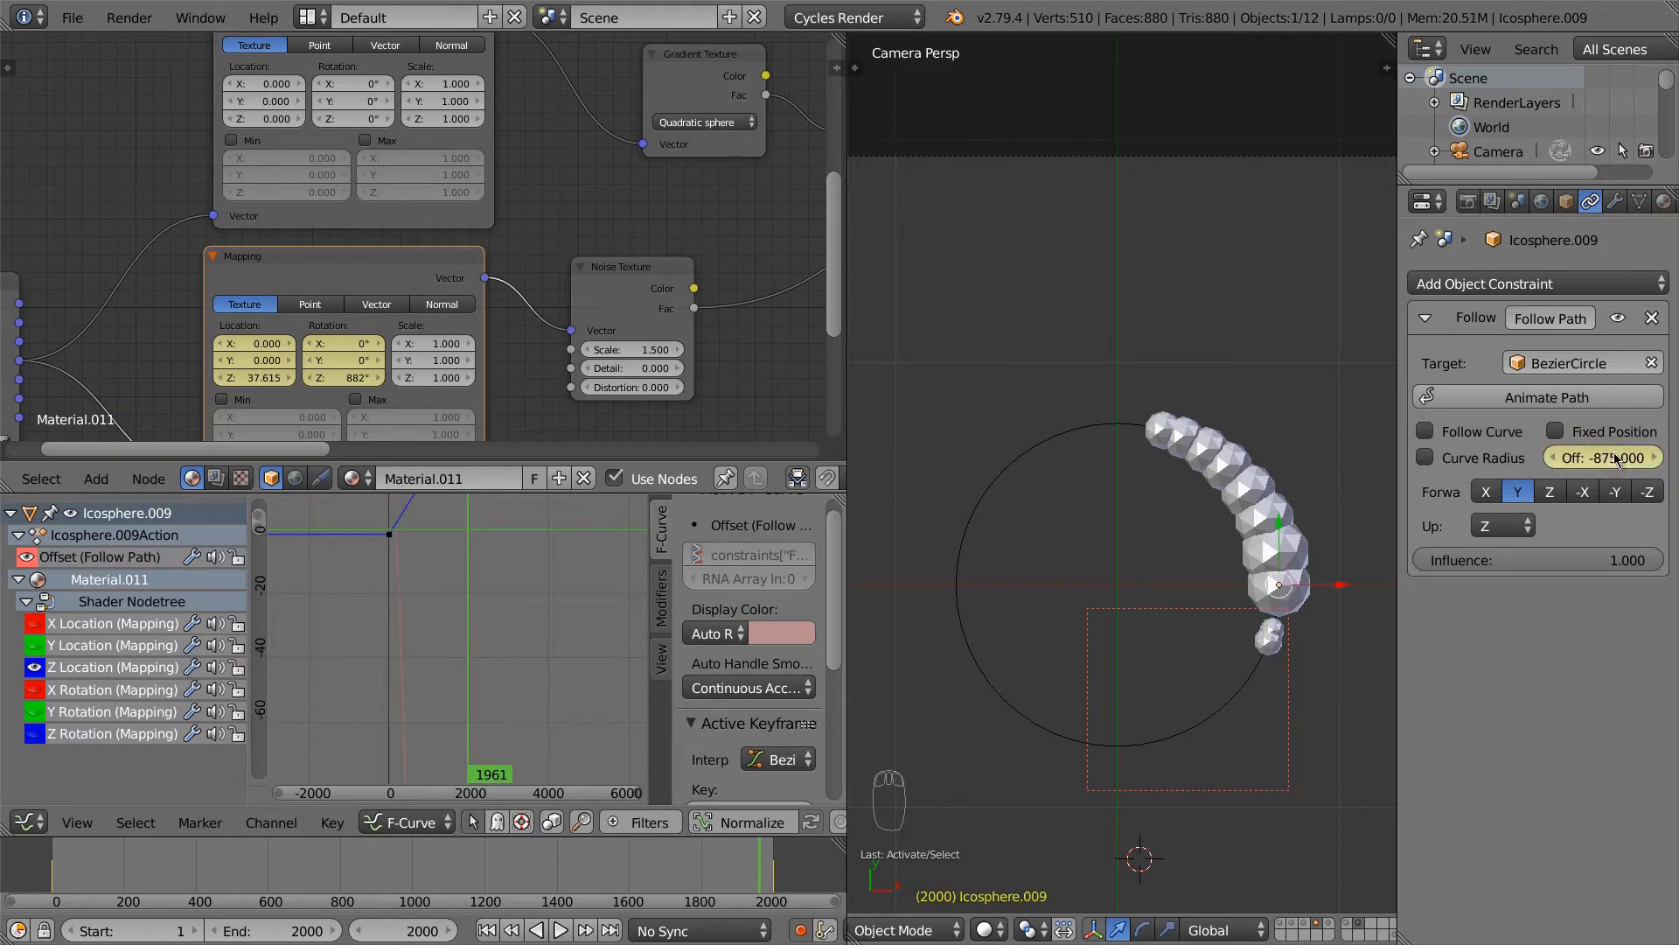
key(Return)
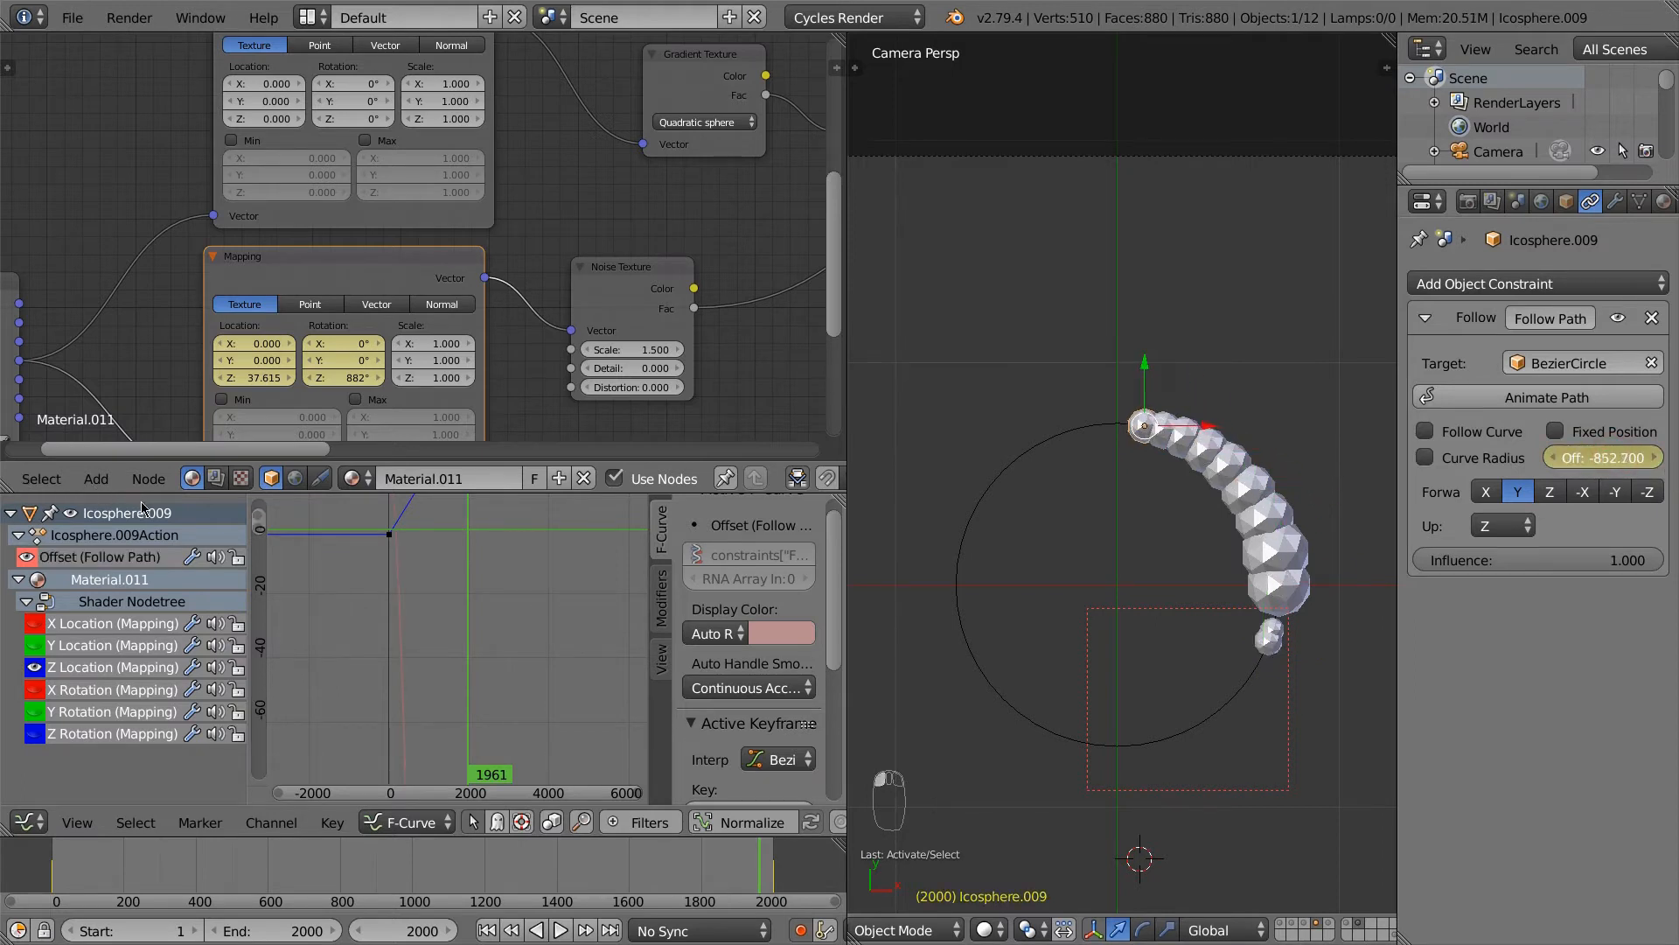
Step: Set the Follow Path Offset of Icosphere.010 to -851 at frame 2000 and keyframe it
right_click(1280, 649)
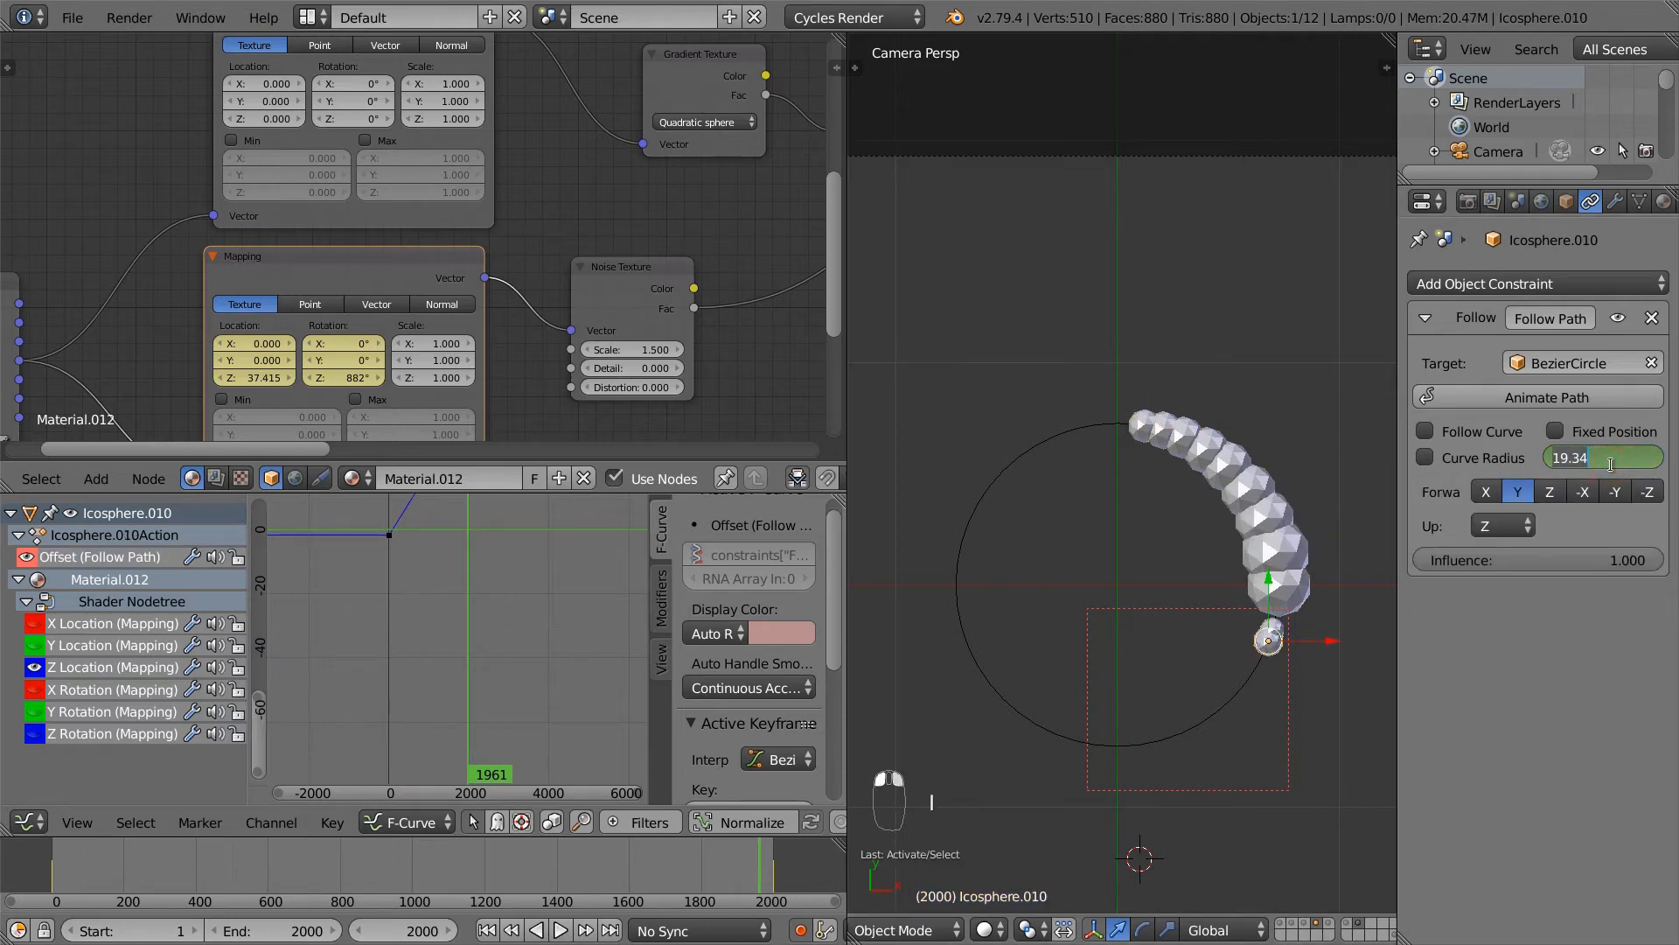
text(-85)
key(Return)
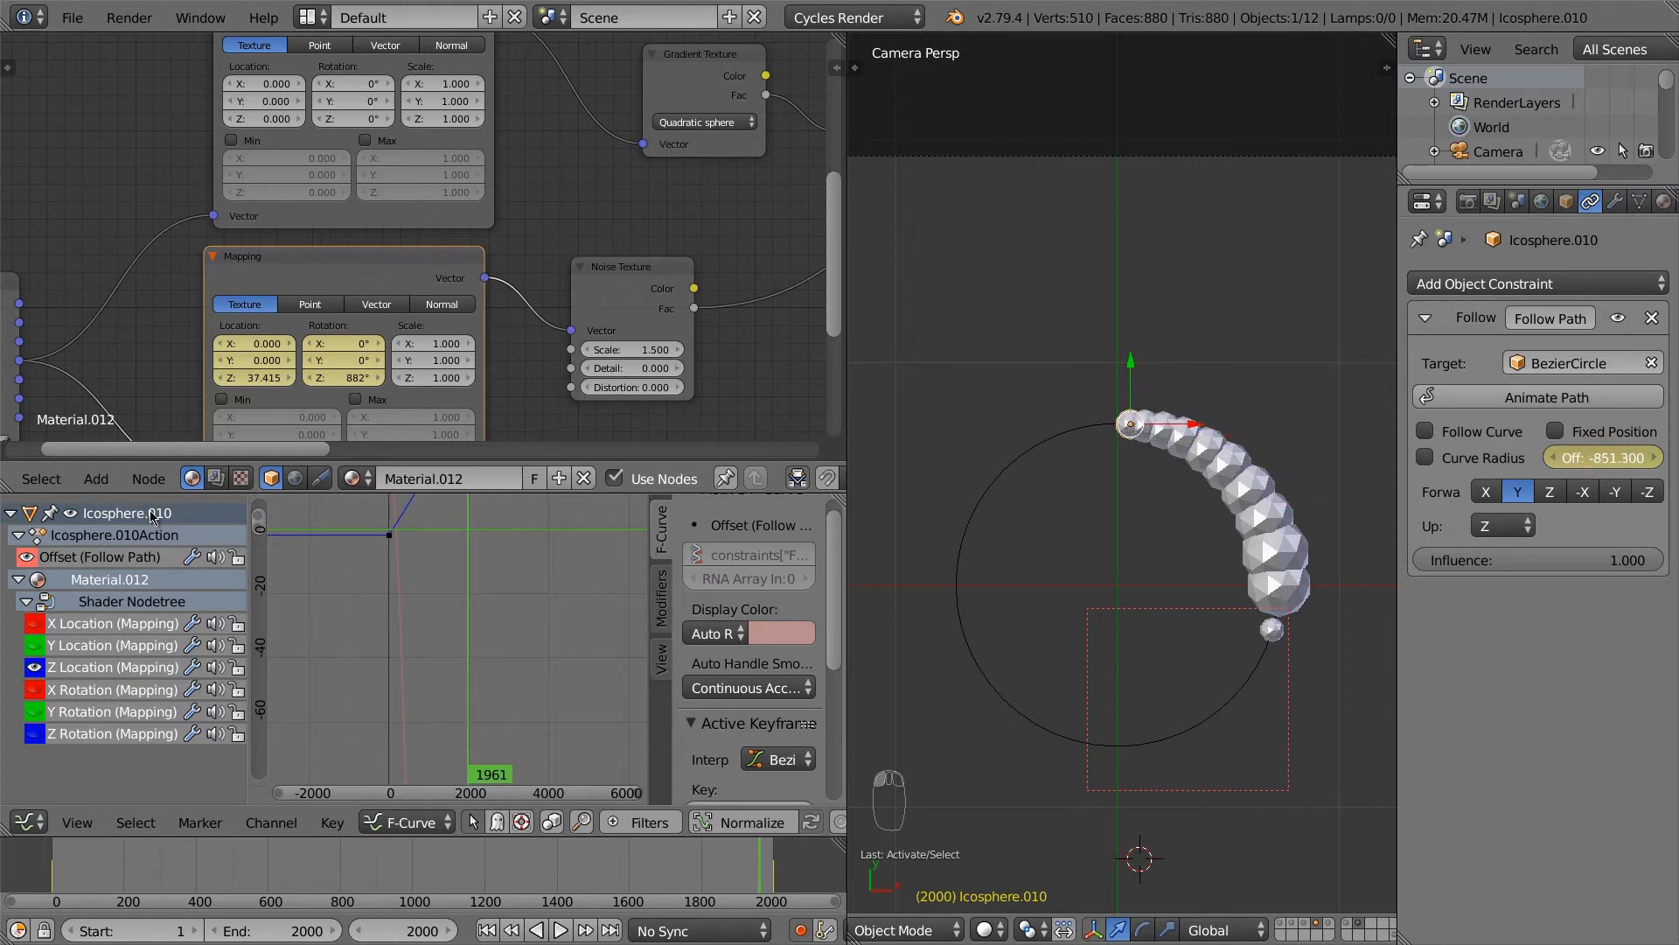
key(i)
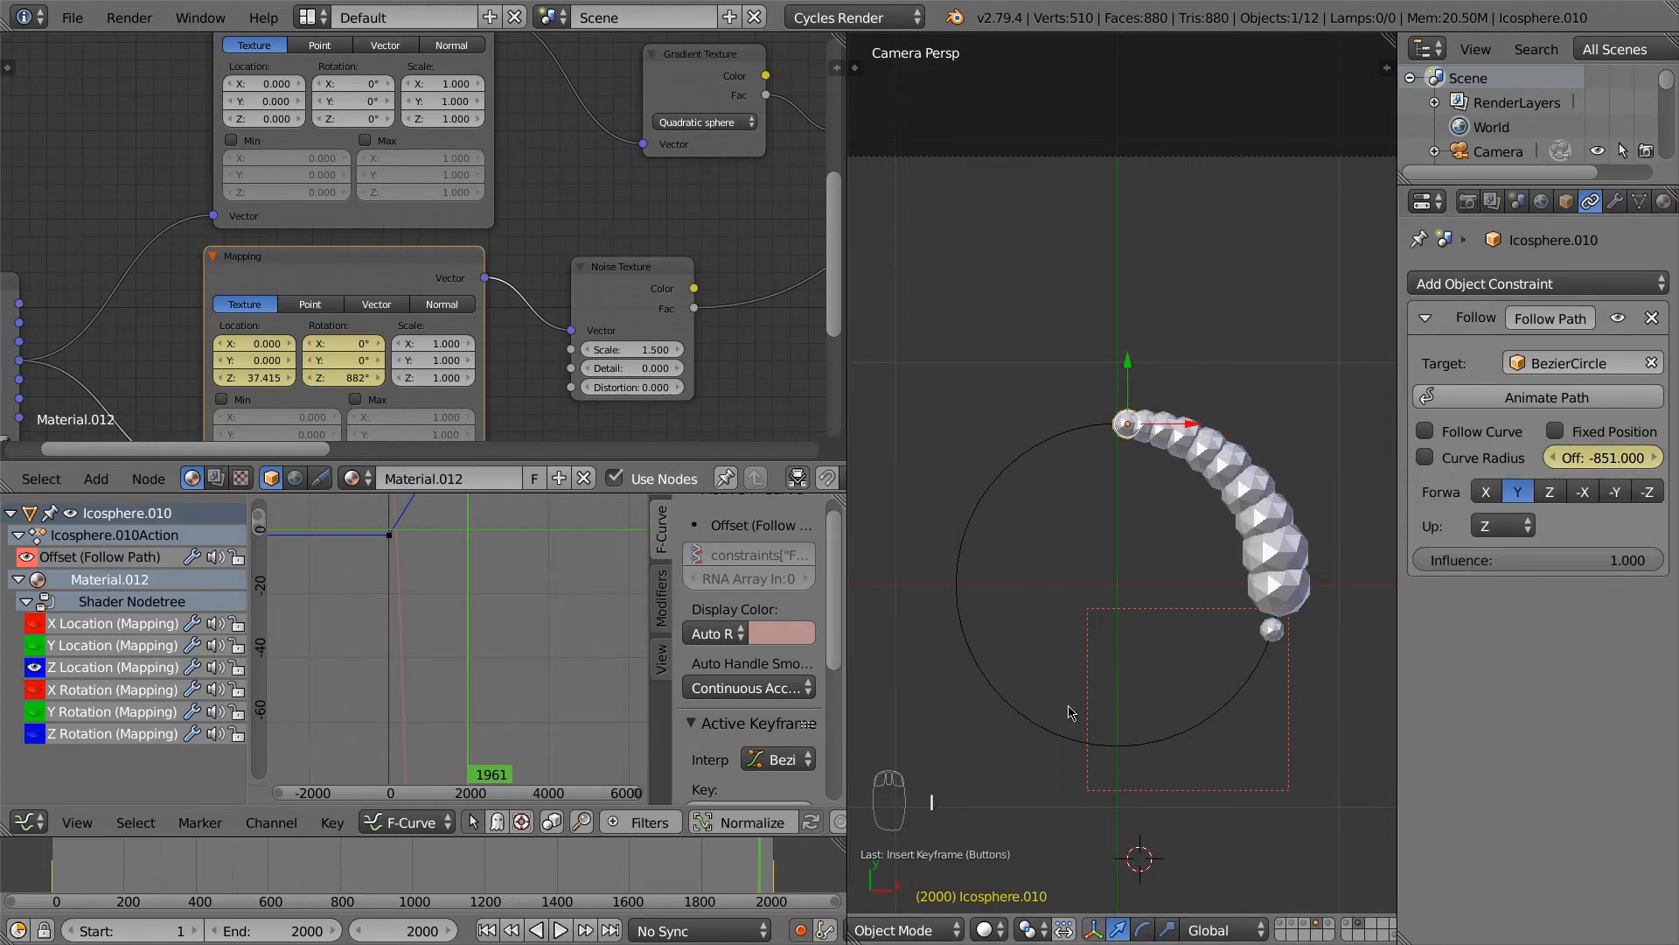
Step: Adjust the smallest sphere's (Icosphere.011) Follow Path Offset from -875 until it closes the chain's tail, and keyframe it at frame 2000
right_click(1282, 636)
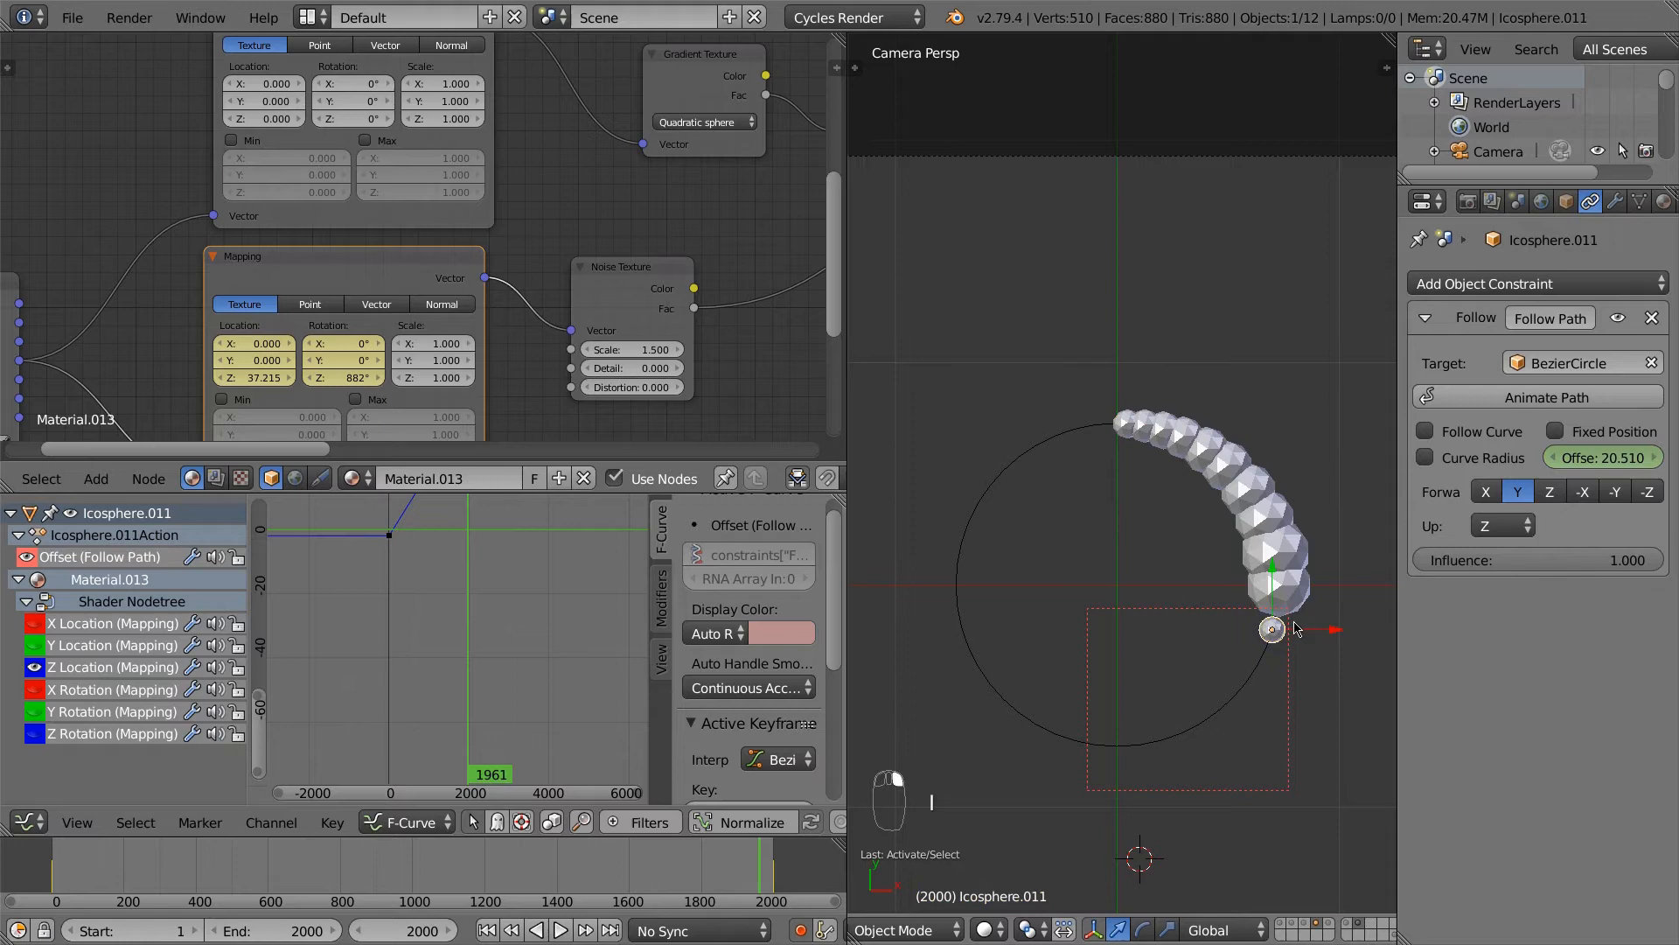
click(1619, 460)
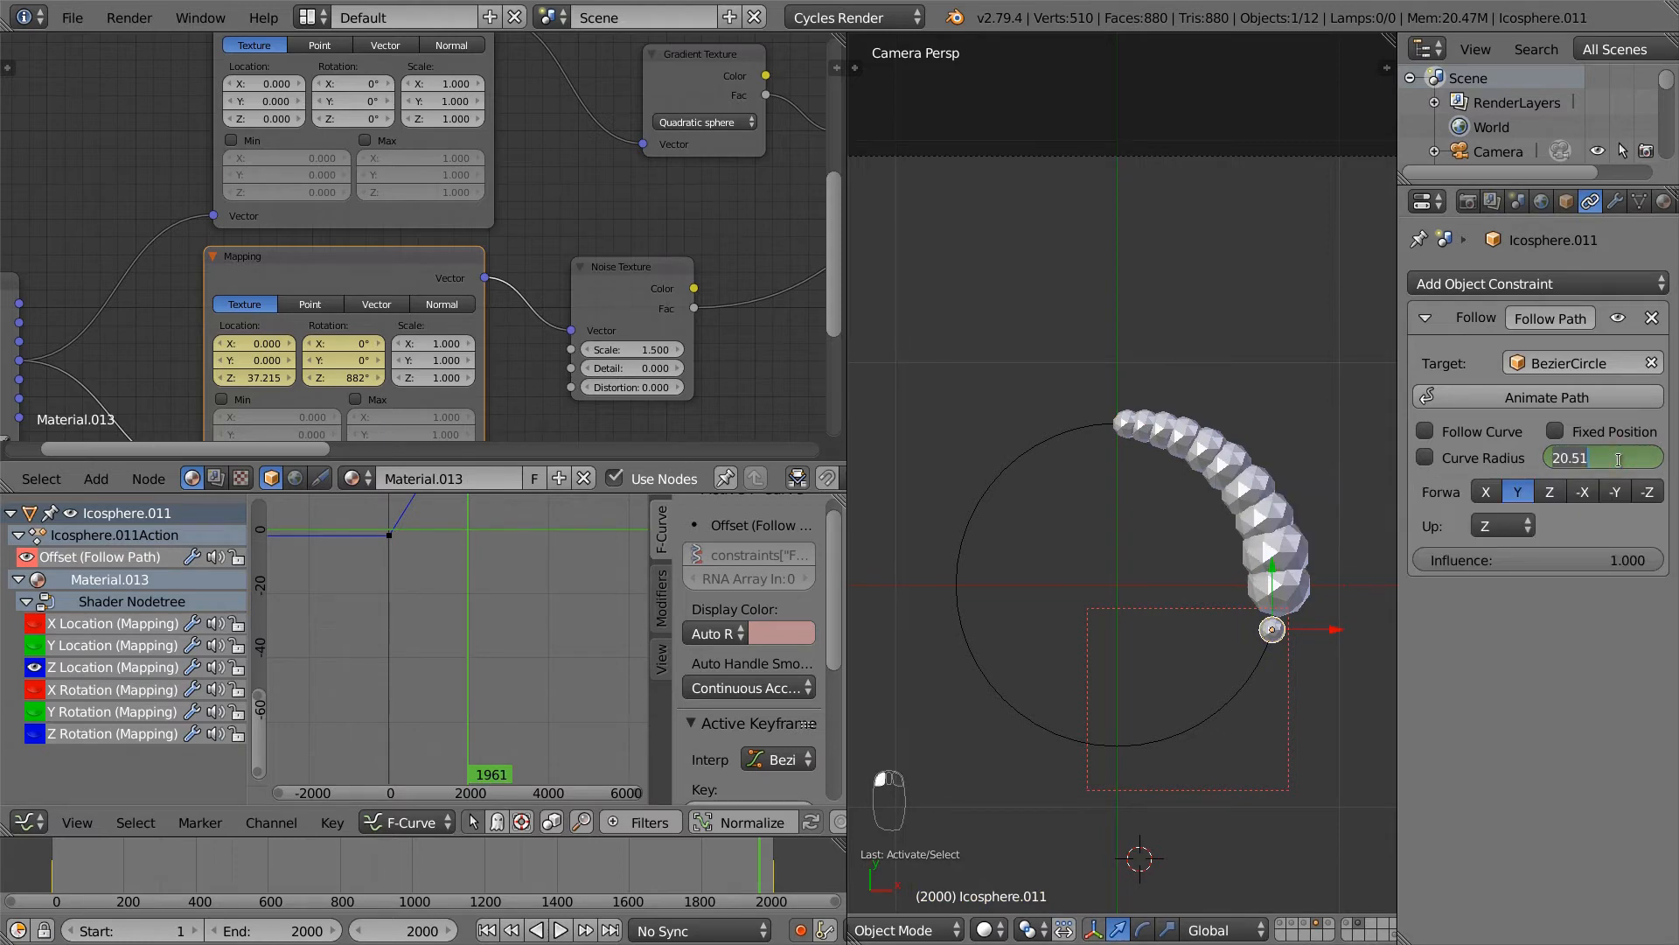
text(-875)
key(Return)
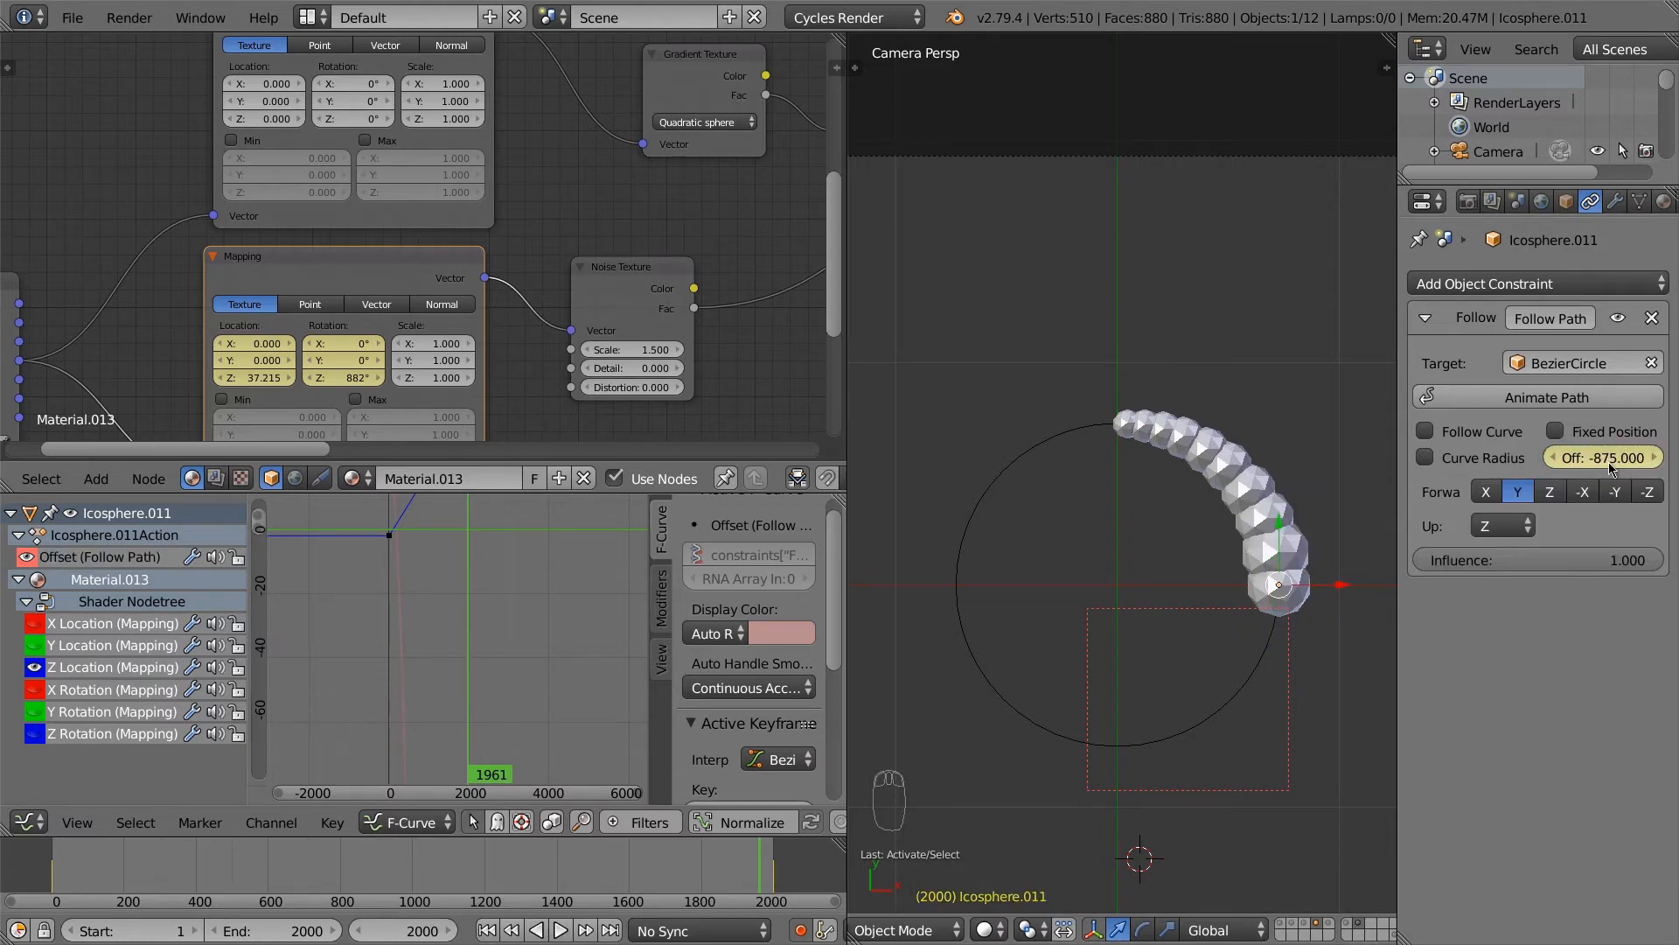
drag(1612, 468, 165, 505)
key(i)
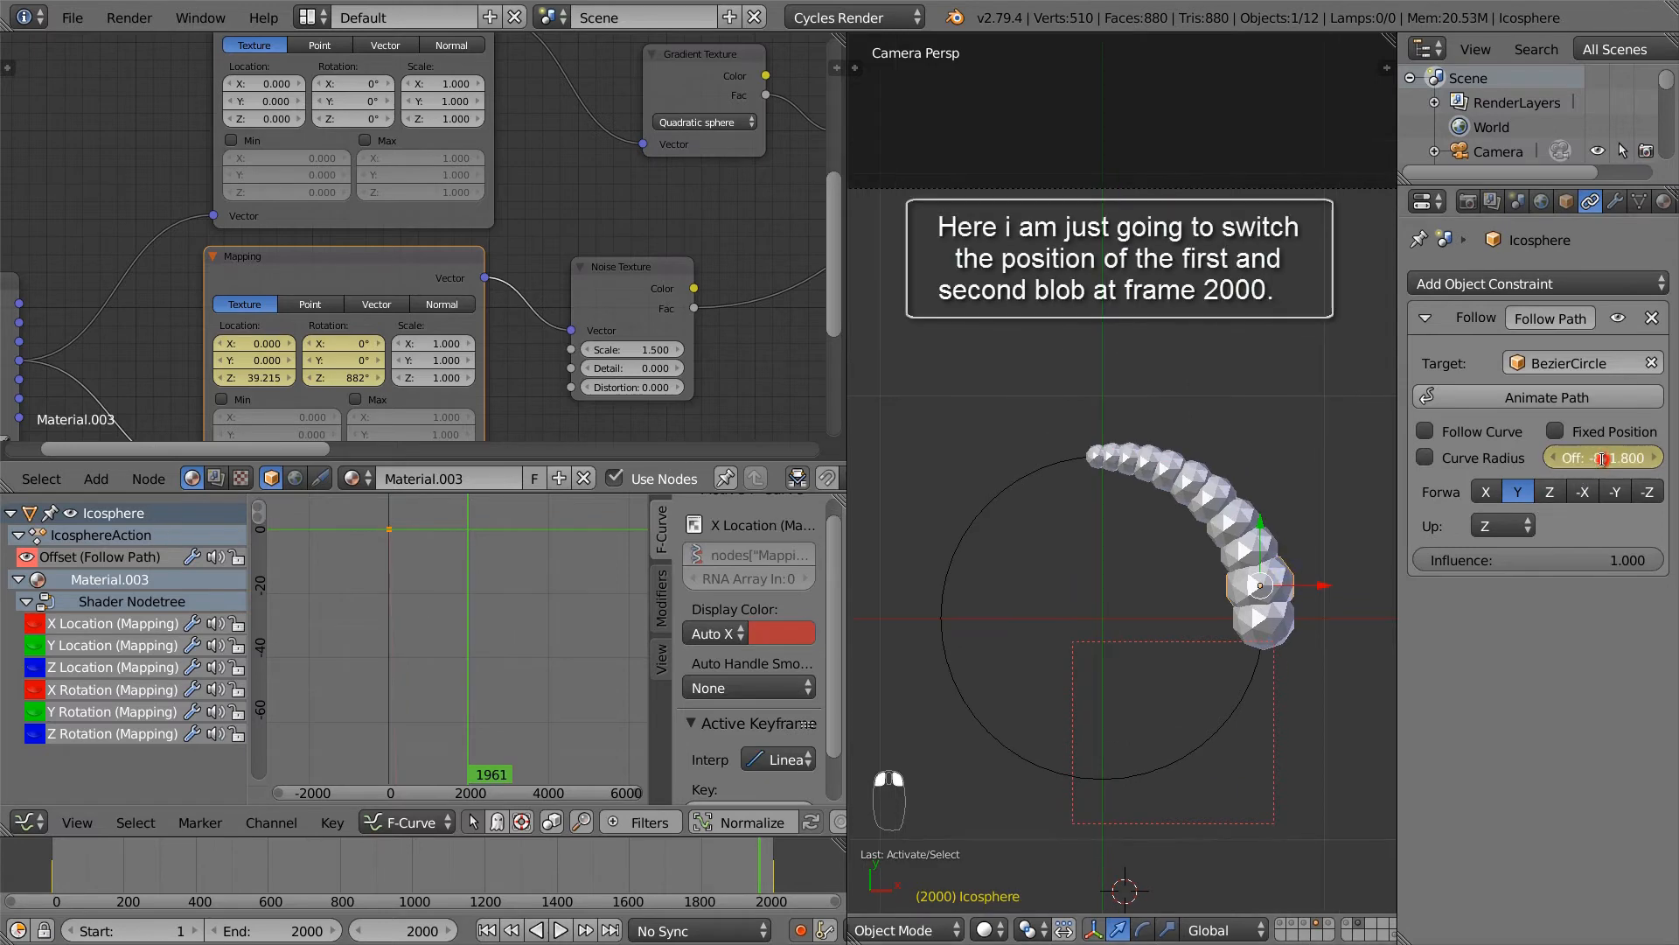
Step: Move the biggest sphere (Icosphere) to the front of the chain with a Follow Path Offset of -875 and keyframe it at frame 2000
click(1602, 458)
key(BackSpace)
text(-875)
key(Return)
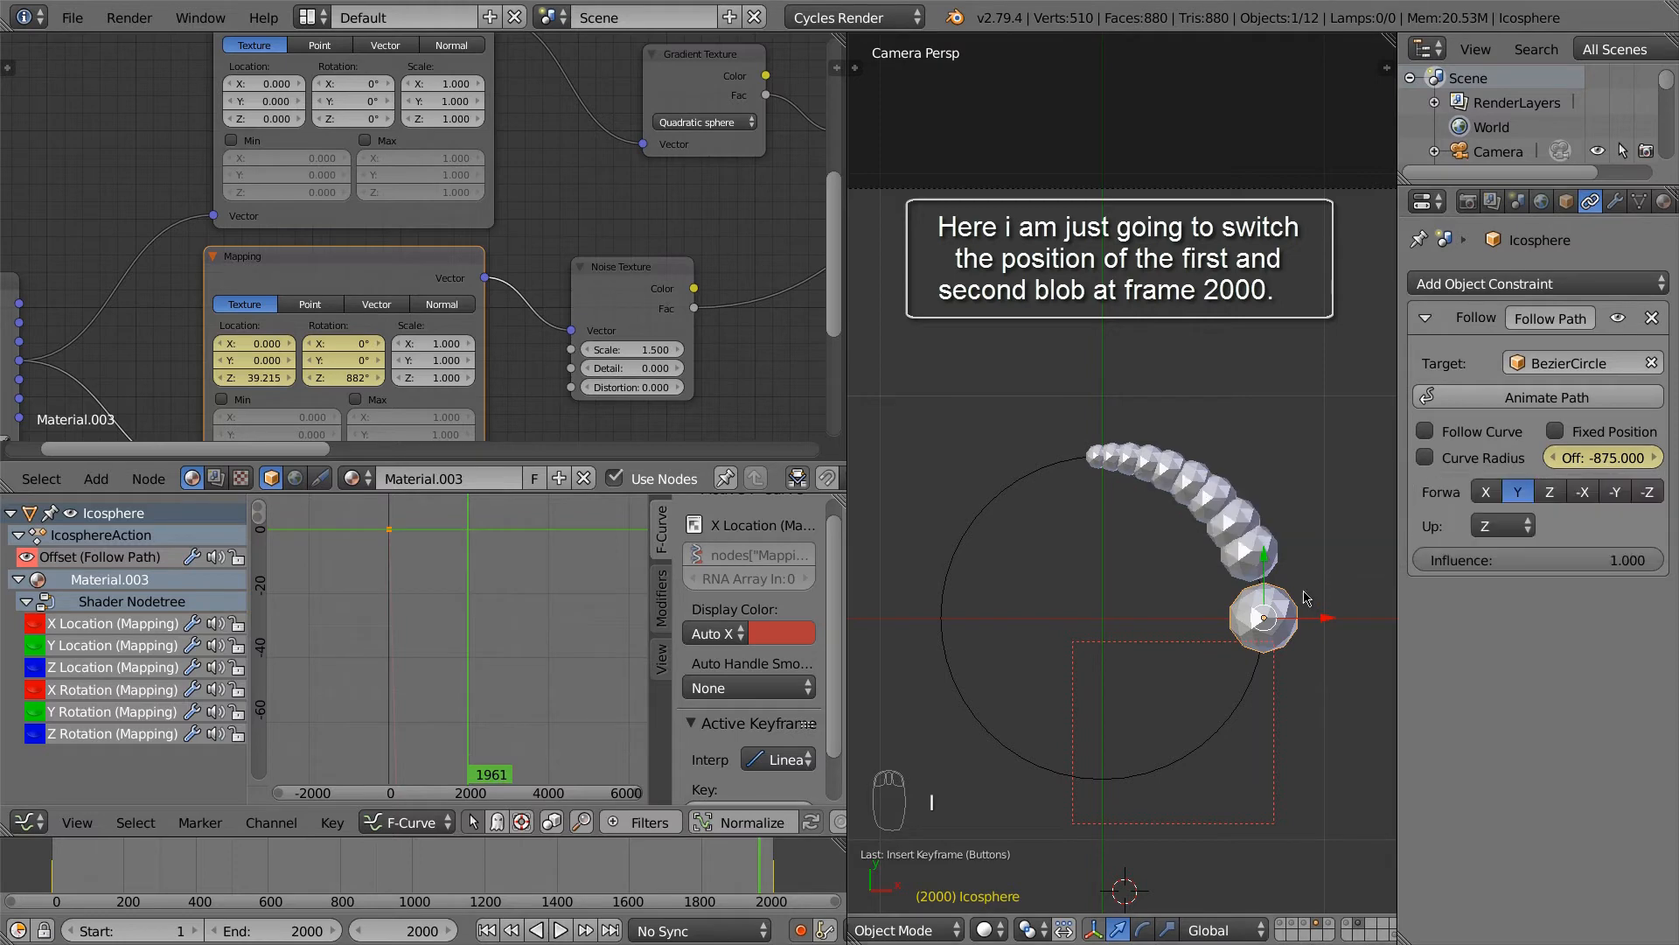
Step: Set the second sphere's (Icosphere.002) Follow Path Offset to -871.5 at frame 2000 and keyframe it, placing it behind the biggest sphere
right_click(1284, 612)
drag(1642, 461, 1659, 475)
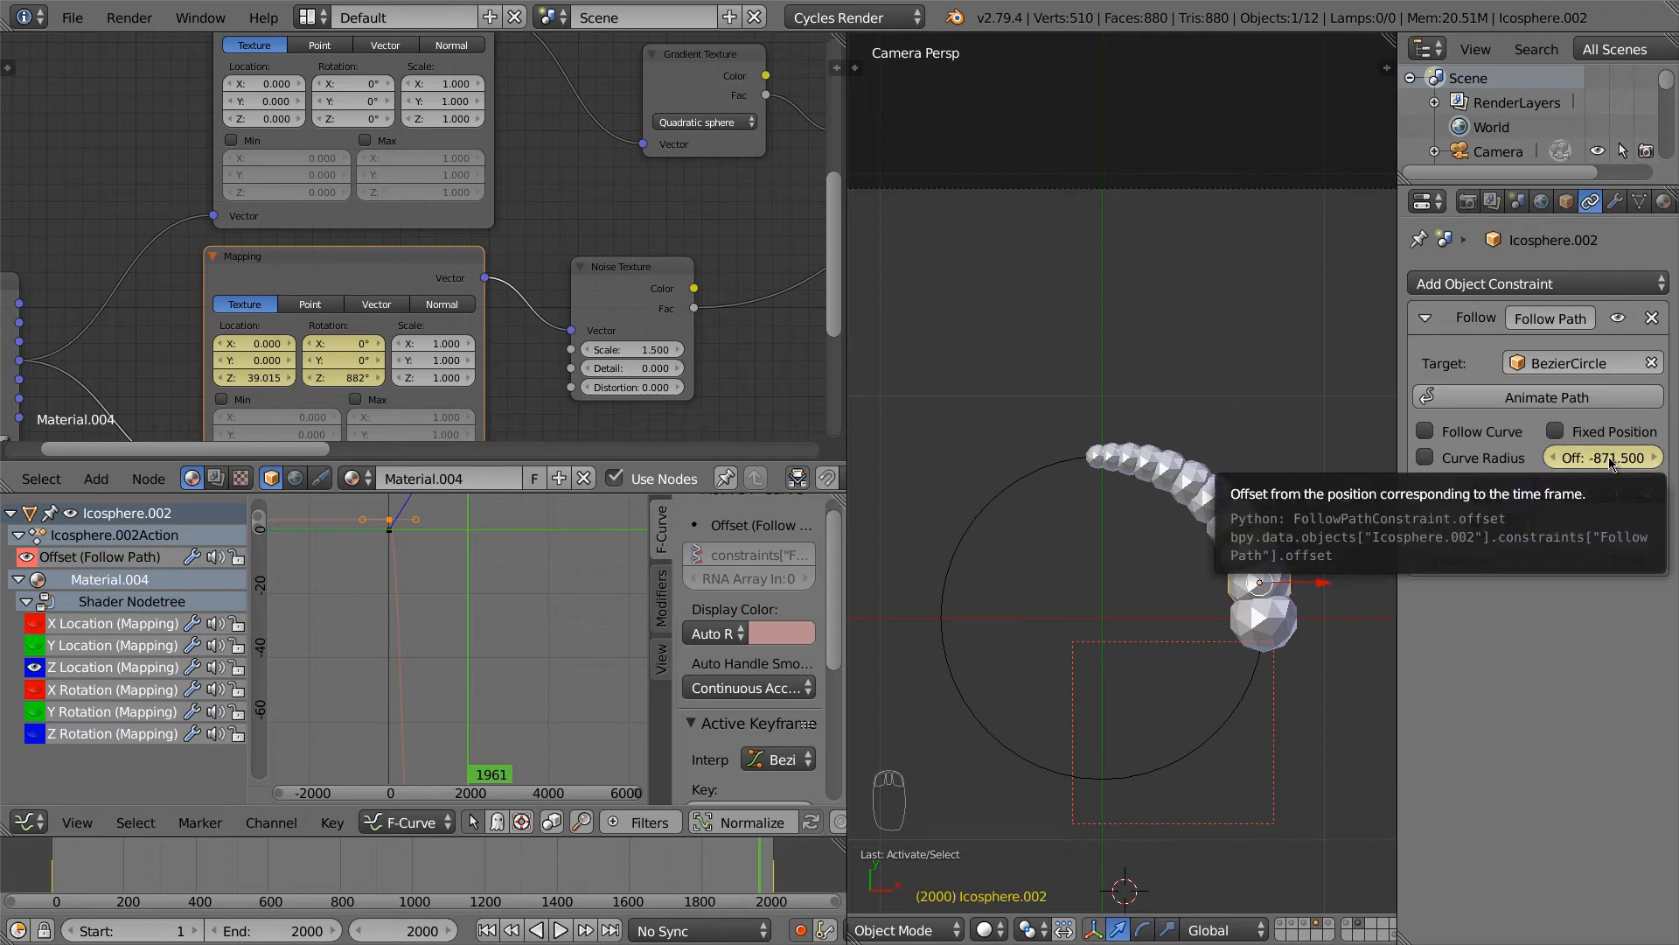
key(i)
scroll(1256, 566, down, 1)
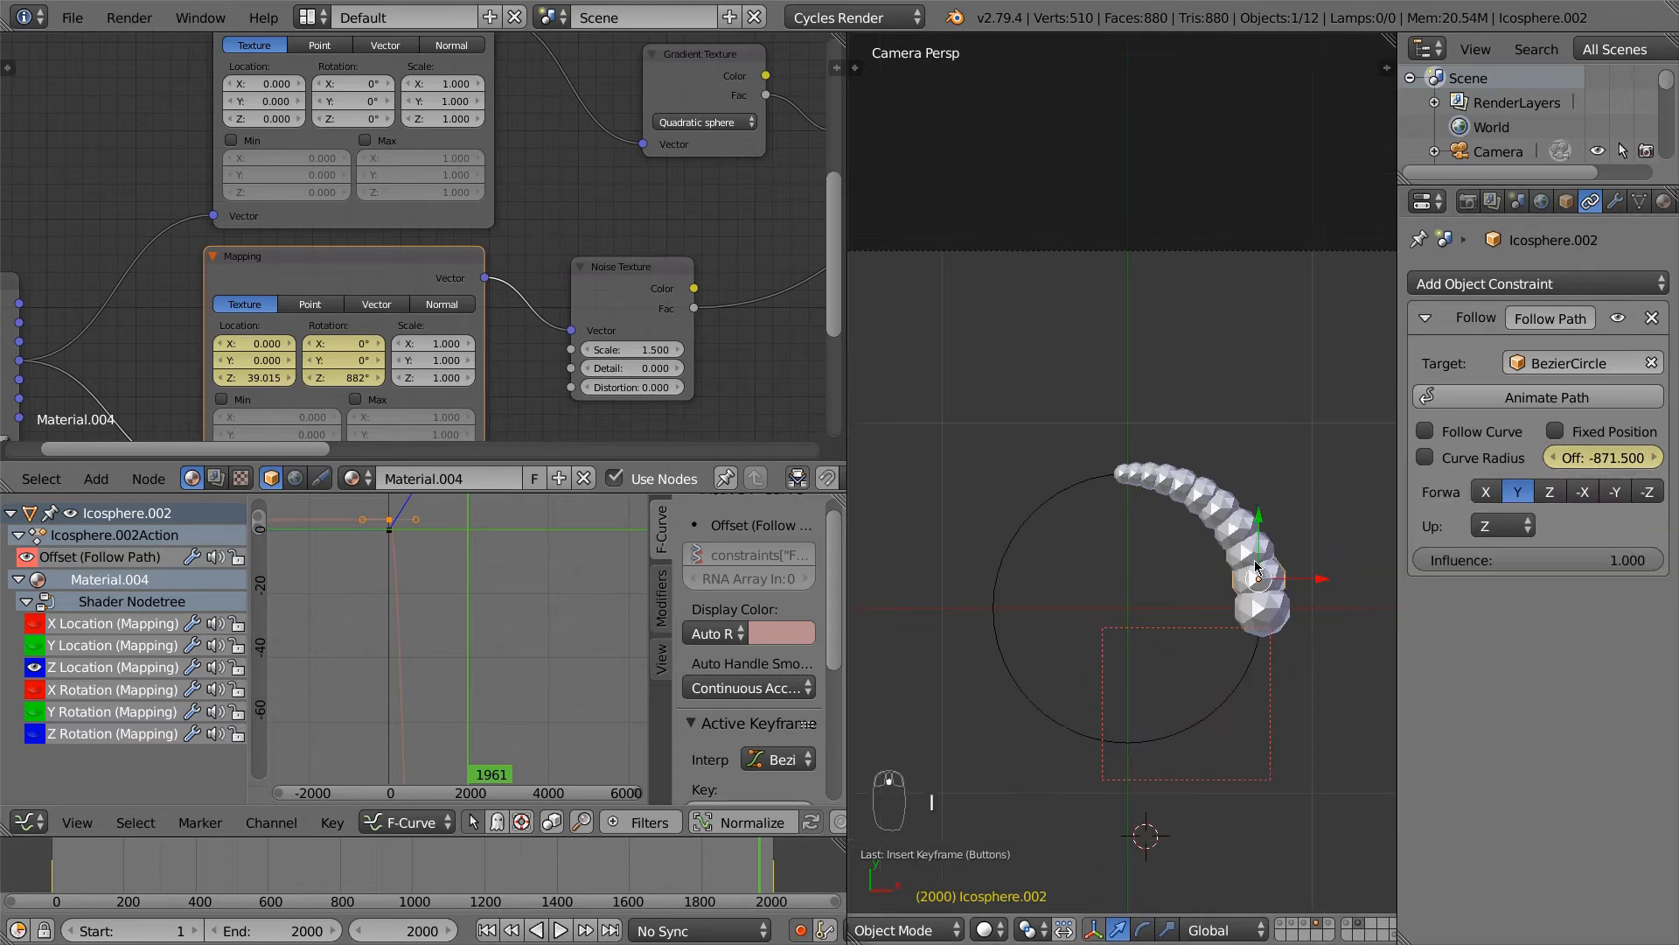
Step: Set a render border around the sphere chain and preview it with rendered viewport shading
key(shift+b)
drag(1087, 448, 1335, 640)
click(984, 930)
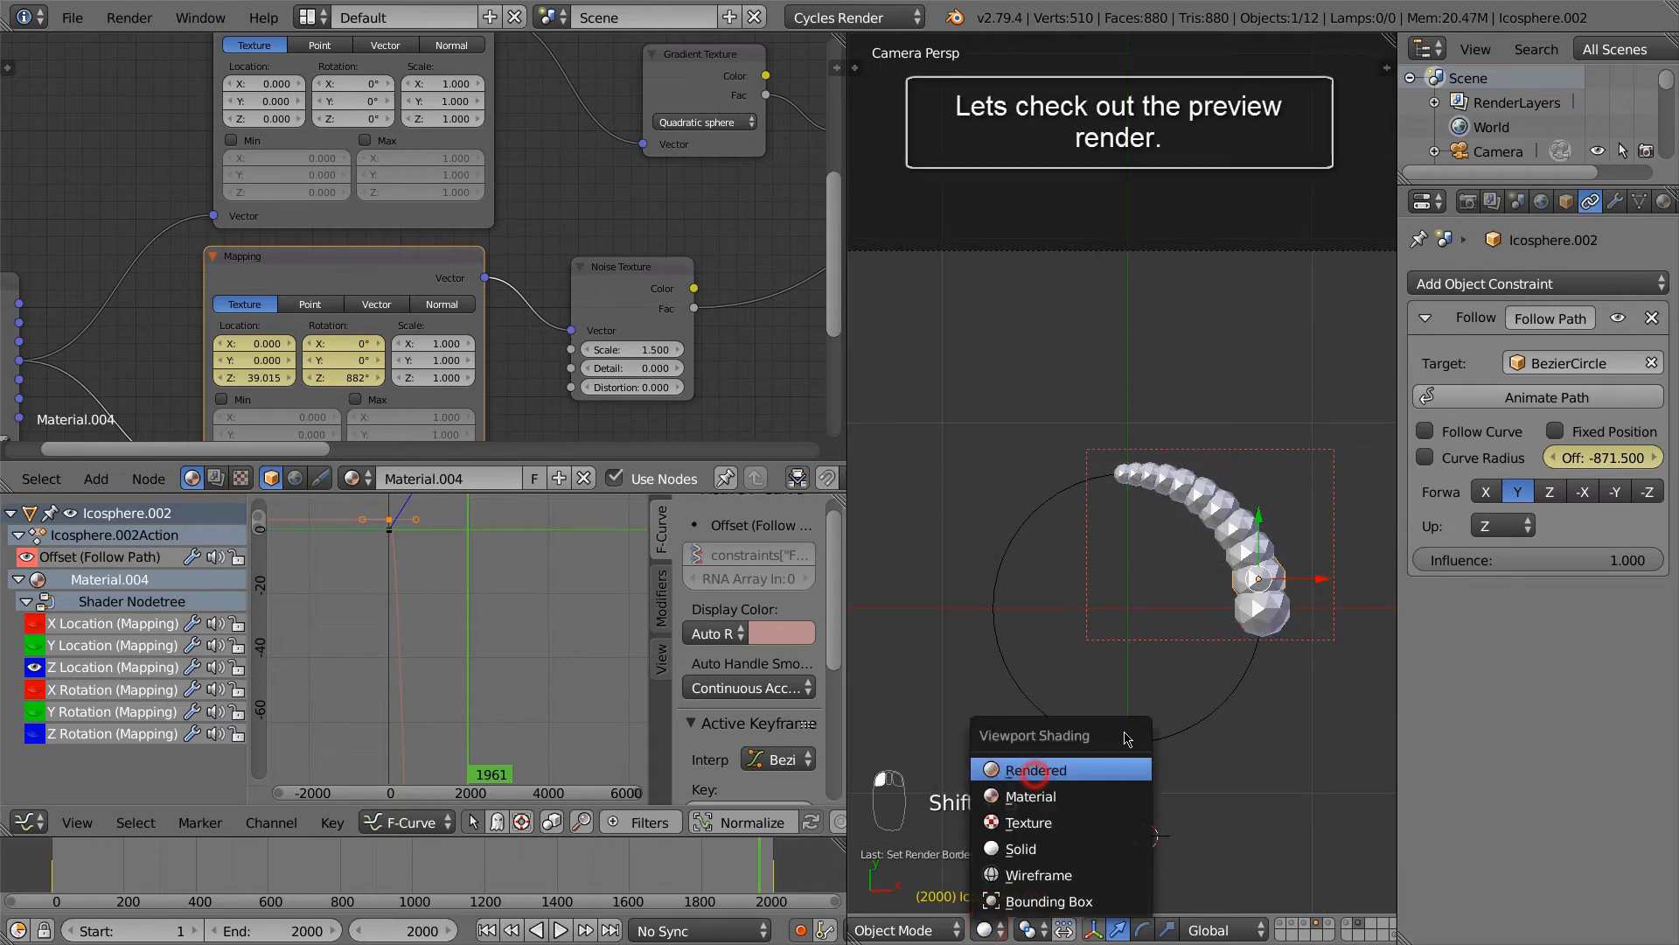
click(1025, 766)
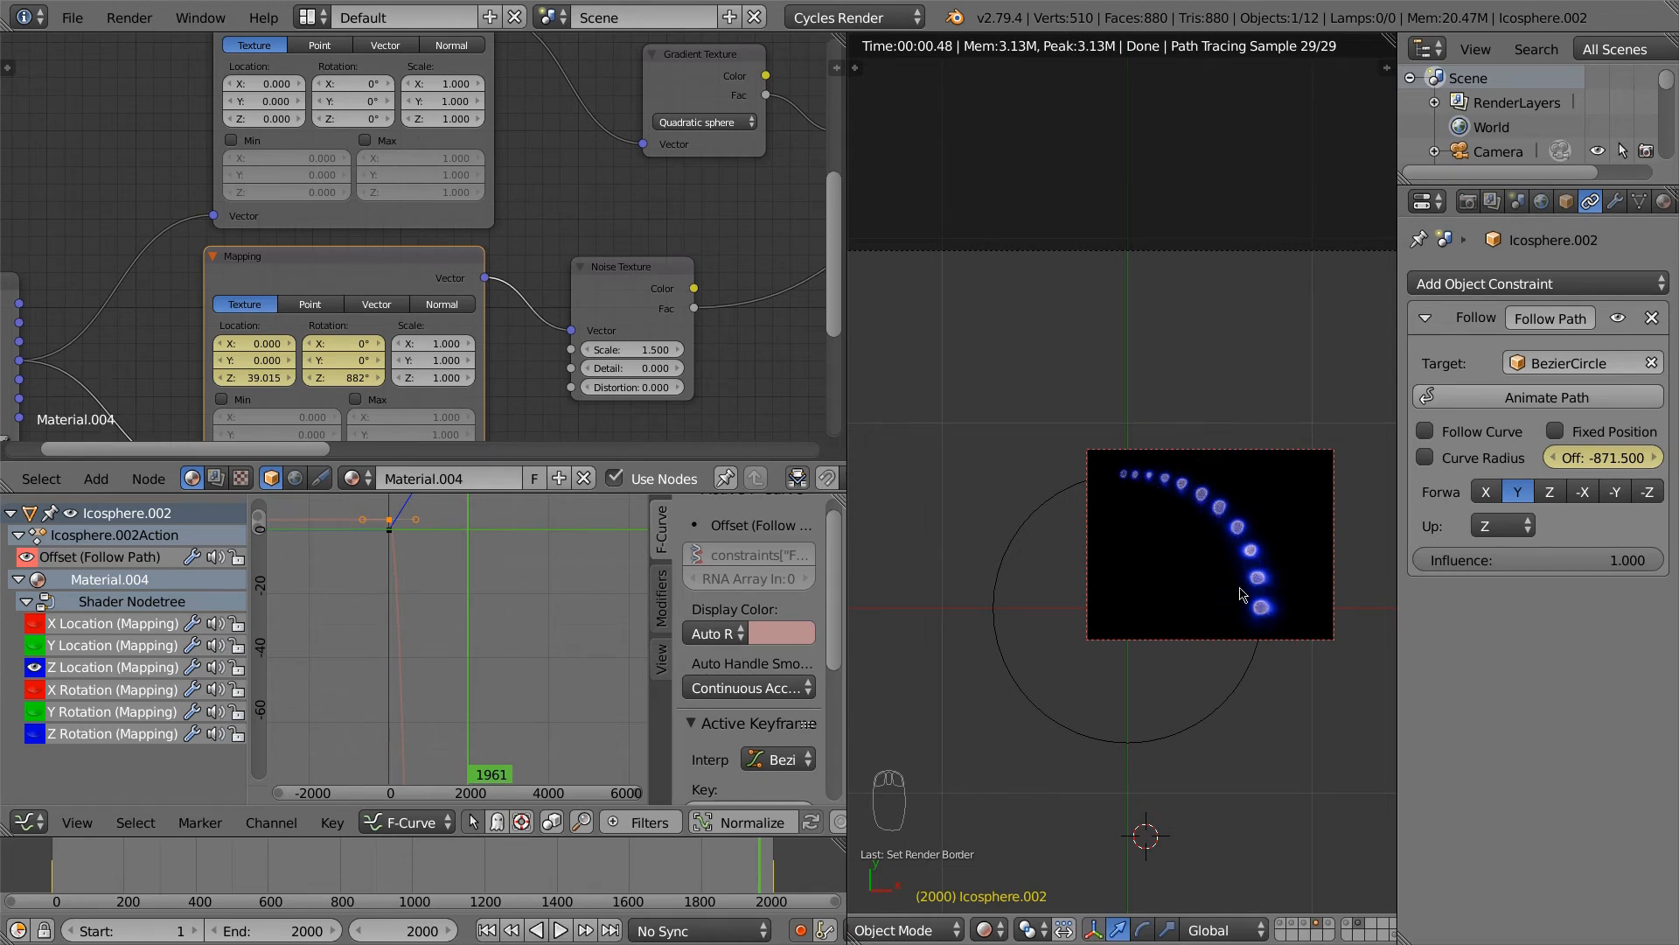
Step: Set Icosphere.005's Follow Path Offset to -862.02 and keyframe it at frame 2000, then return the viewport to solid shading
right_click(1226, 522)
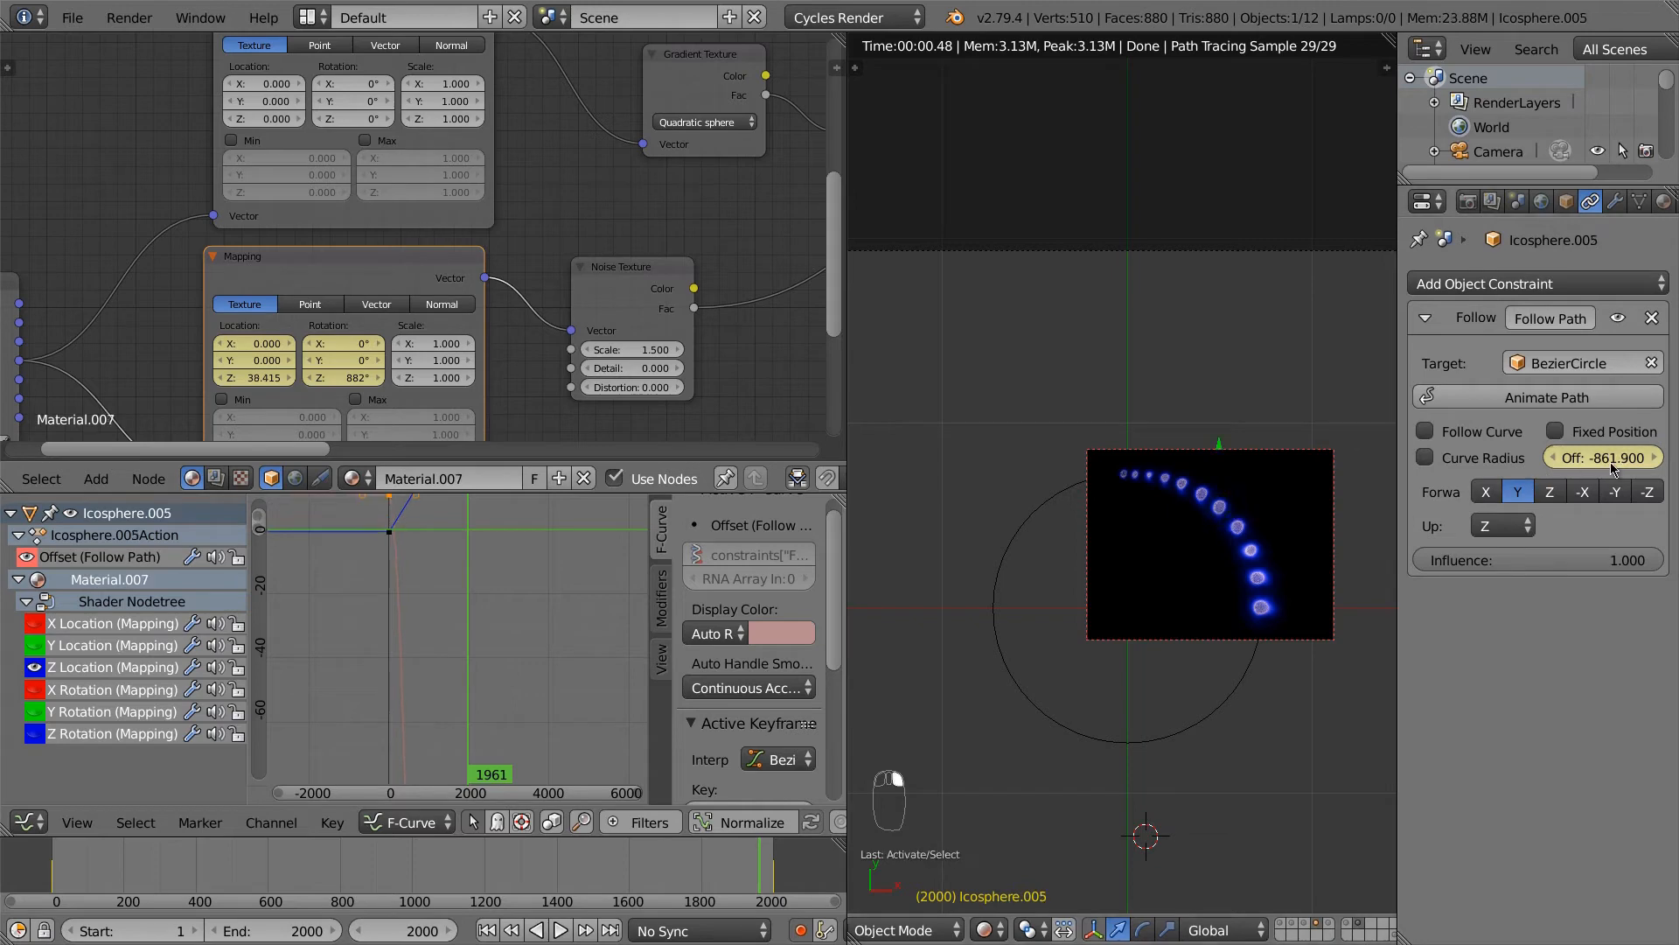
drag(1613, 455, 1597, 458)
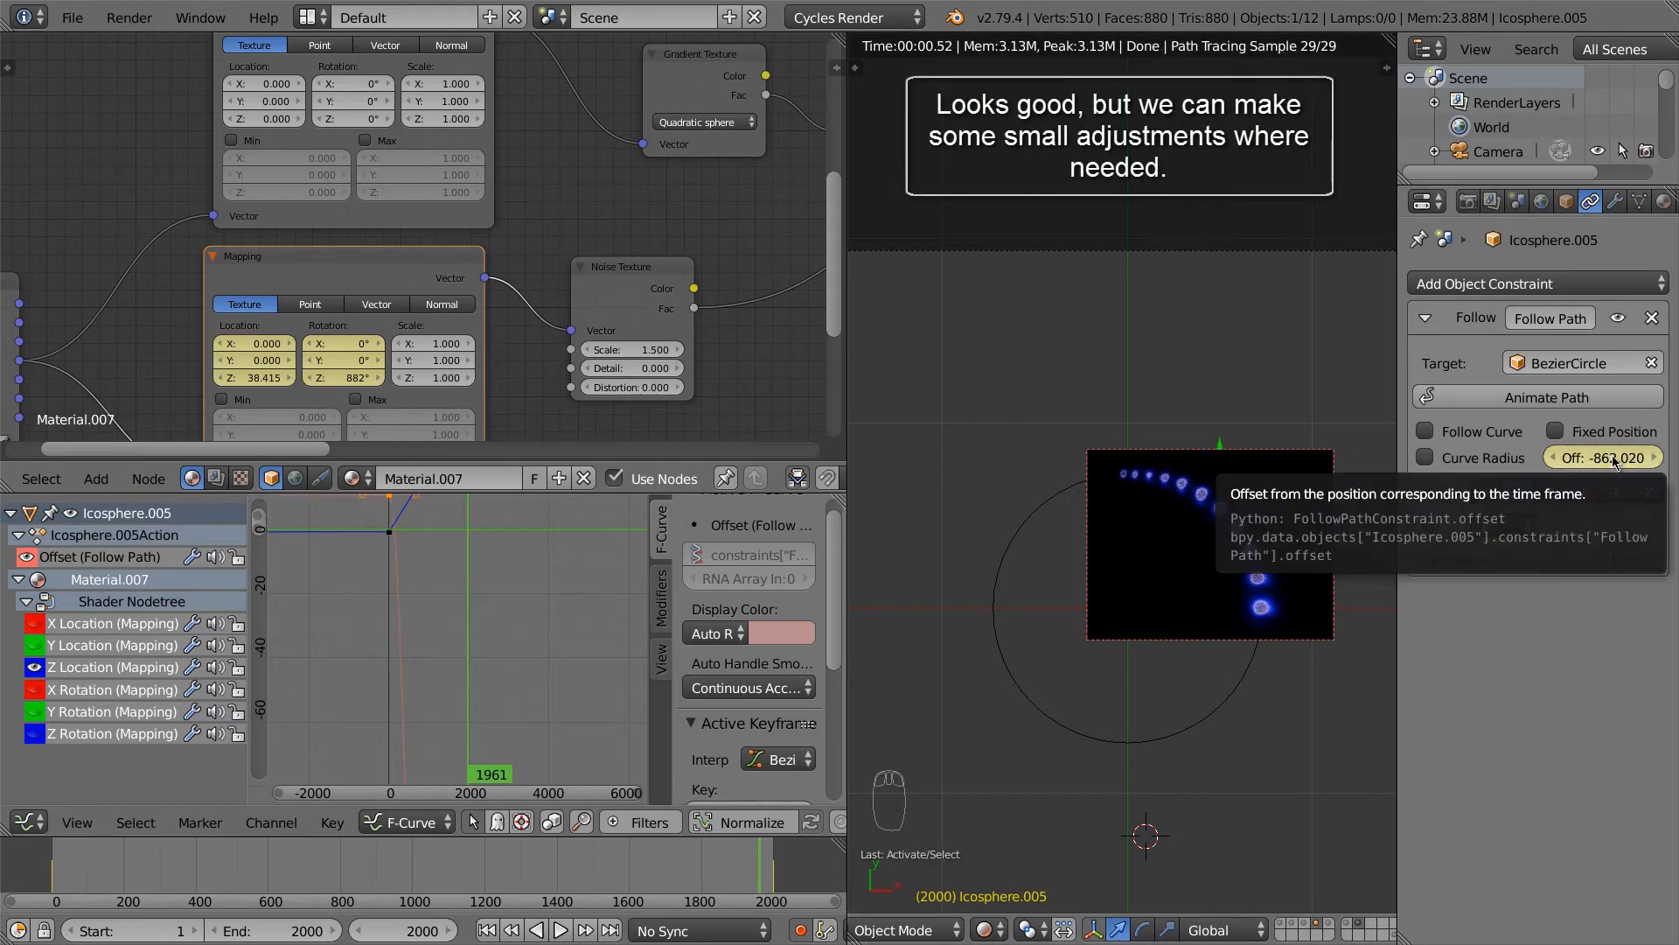
key(i)
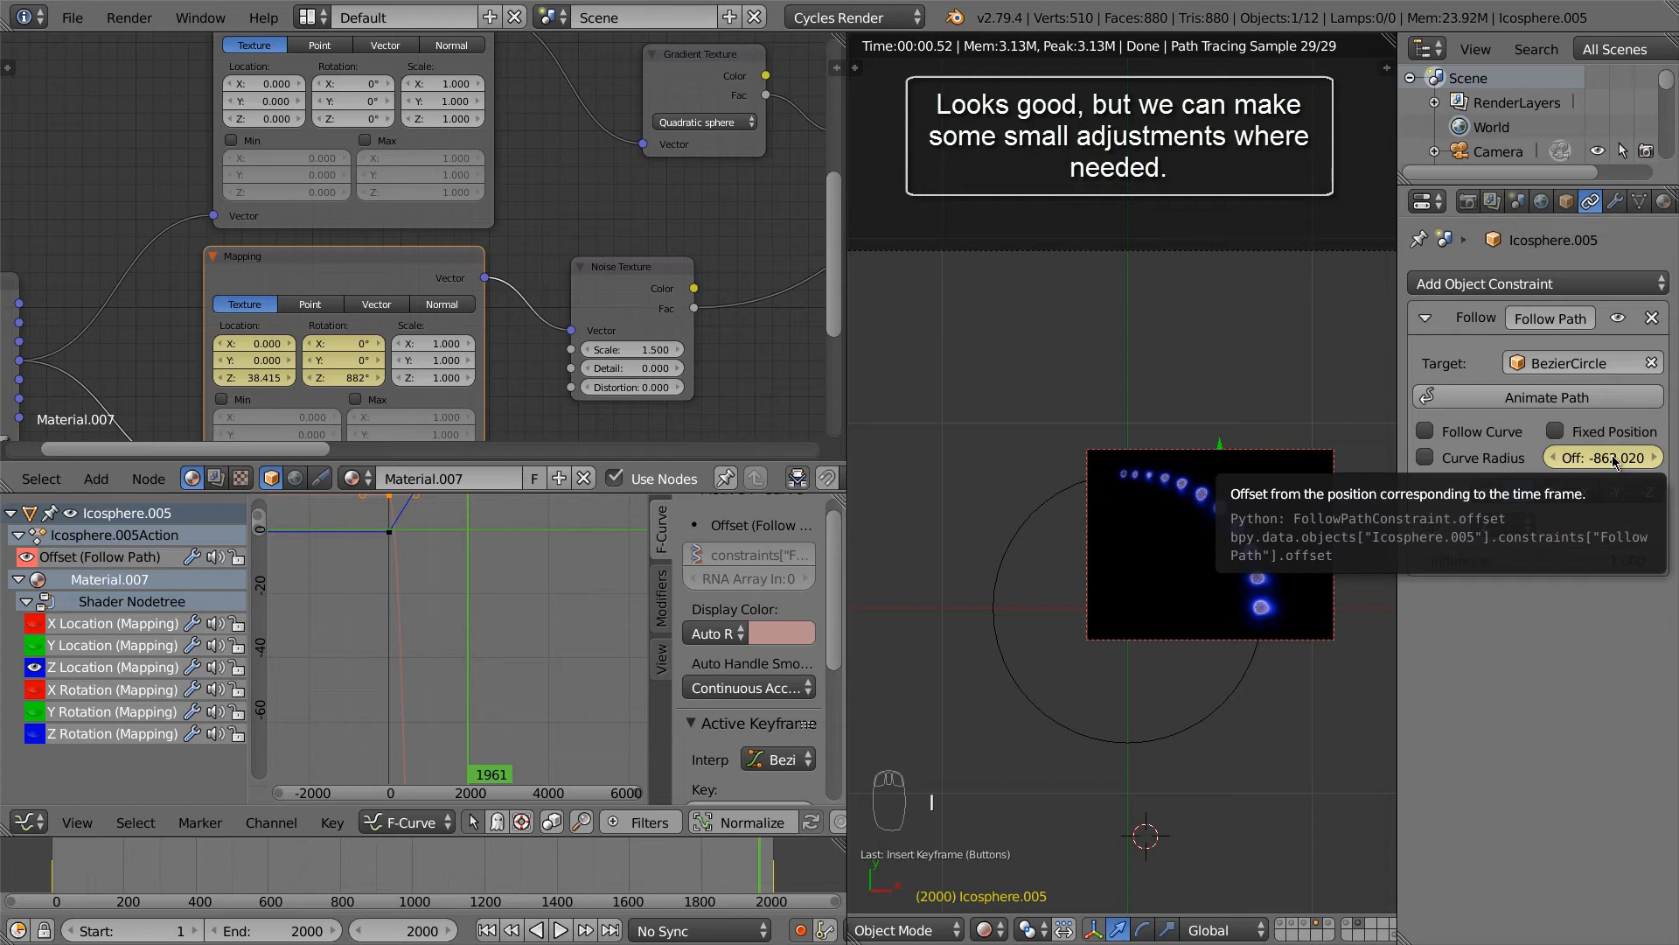
click(1003, 923)
click(1020, 851)
Step: Change Icosphere.002's Offset keyframes to linear interpolation and set its Follow Path Offset to -871.244, placing it behind the biggest sphere
right_click(1262, 584)
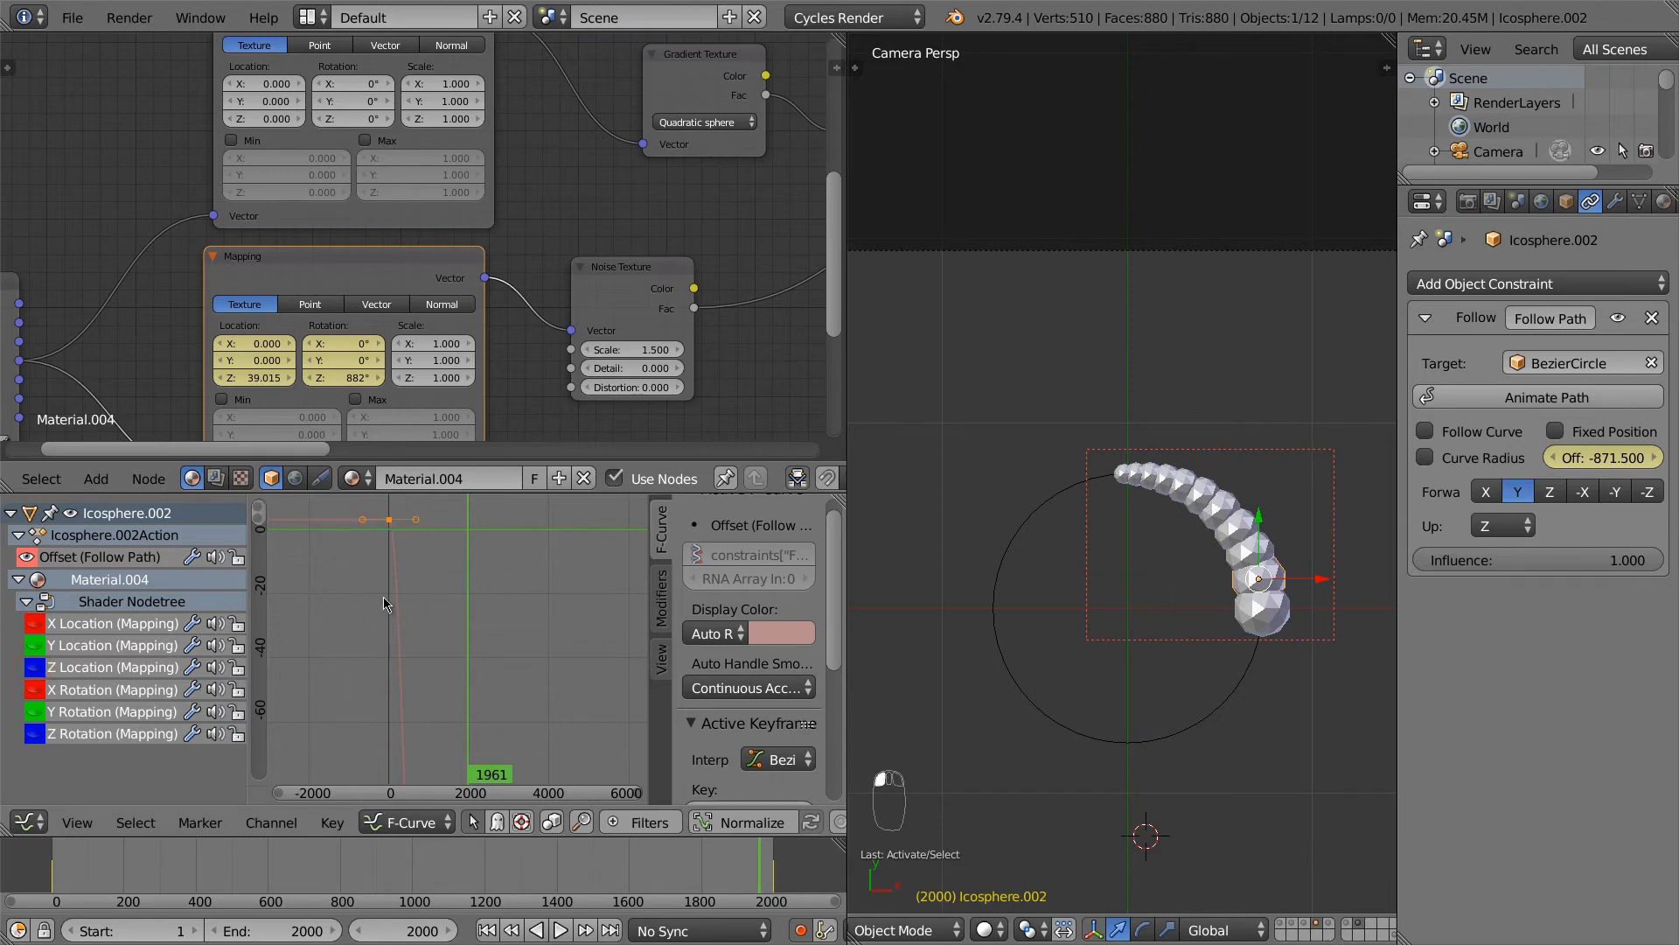
key(a)
key(t)
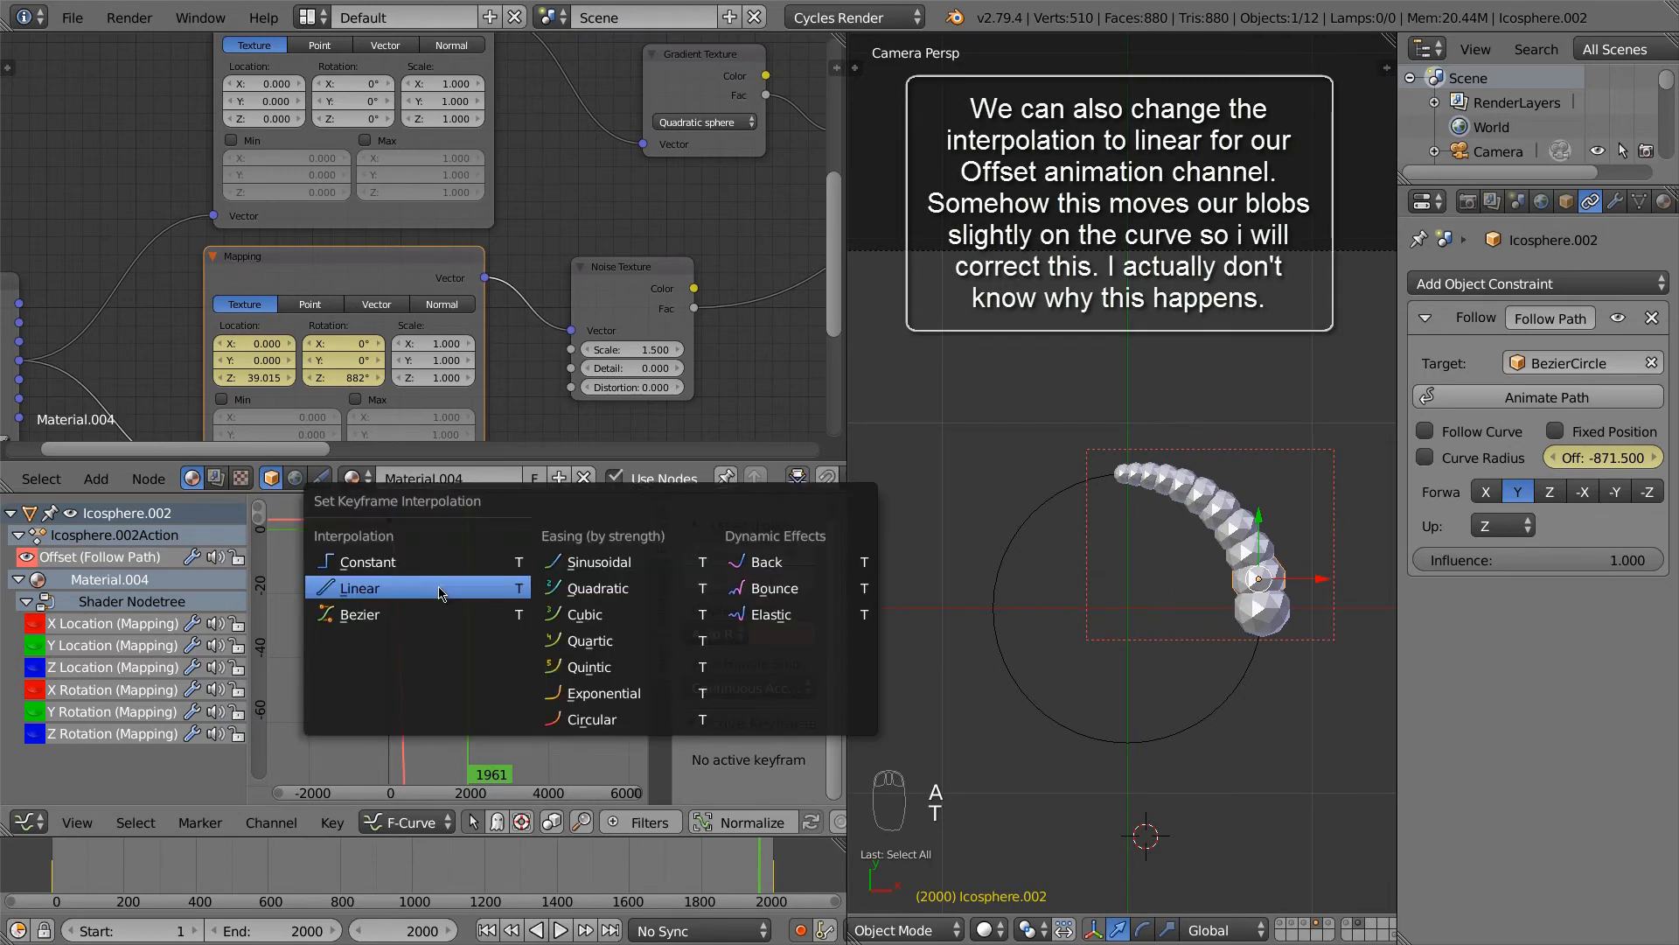
click(441, 587)
key(a)
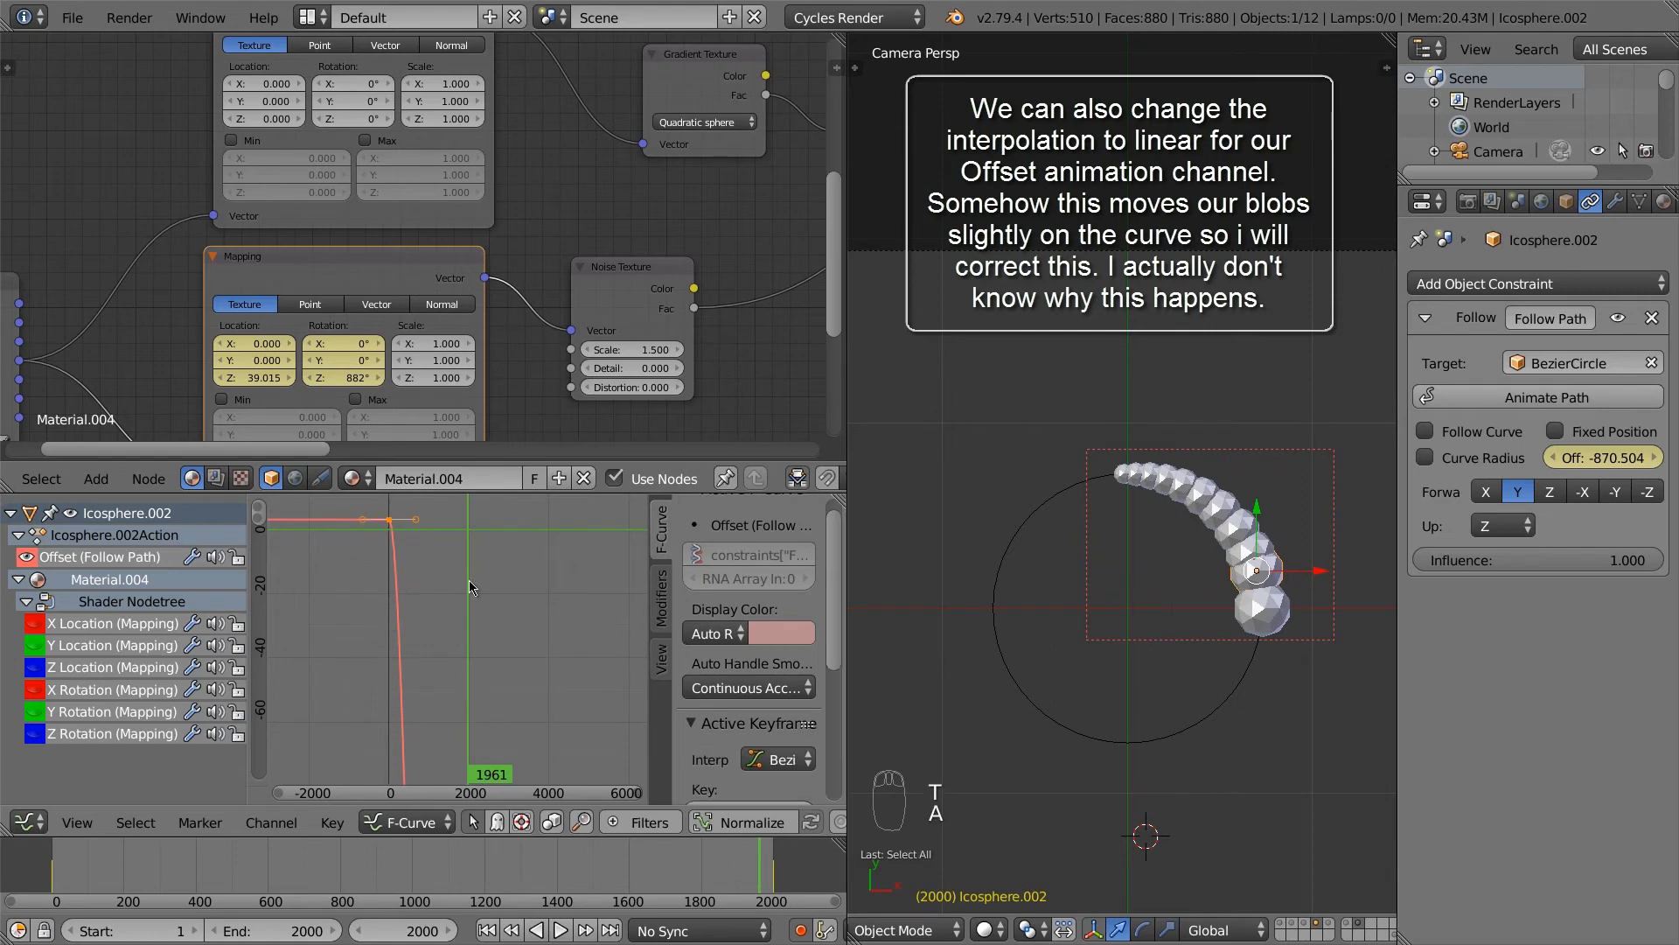
key(t)
click(470, 583)
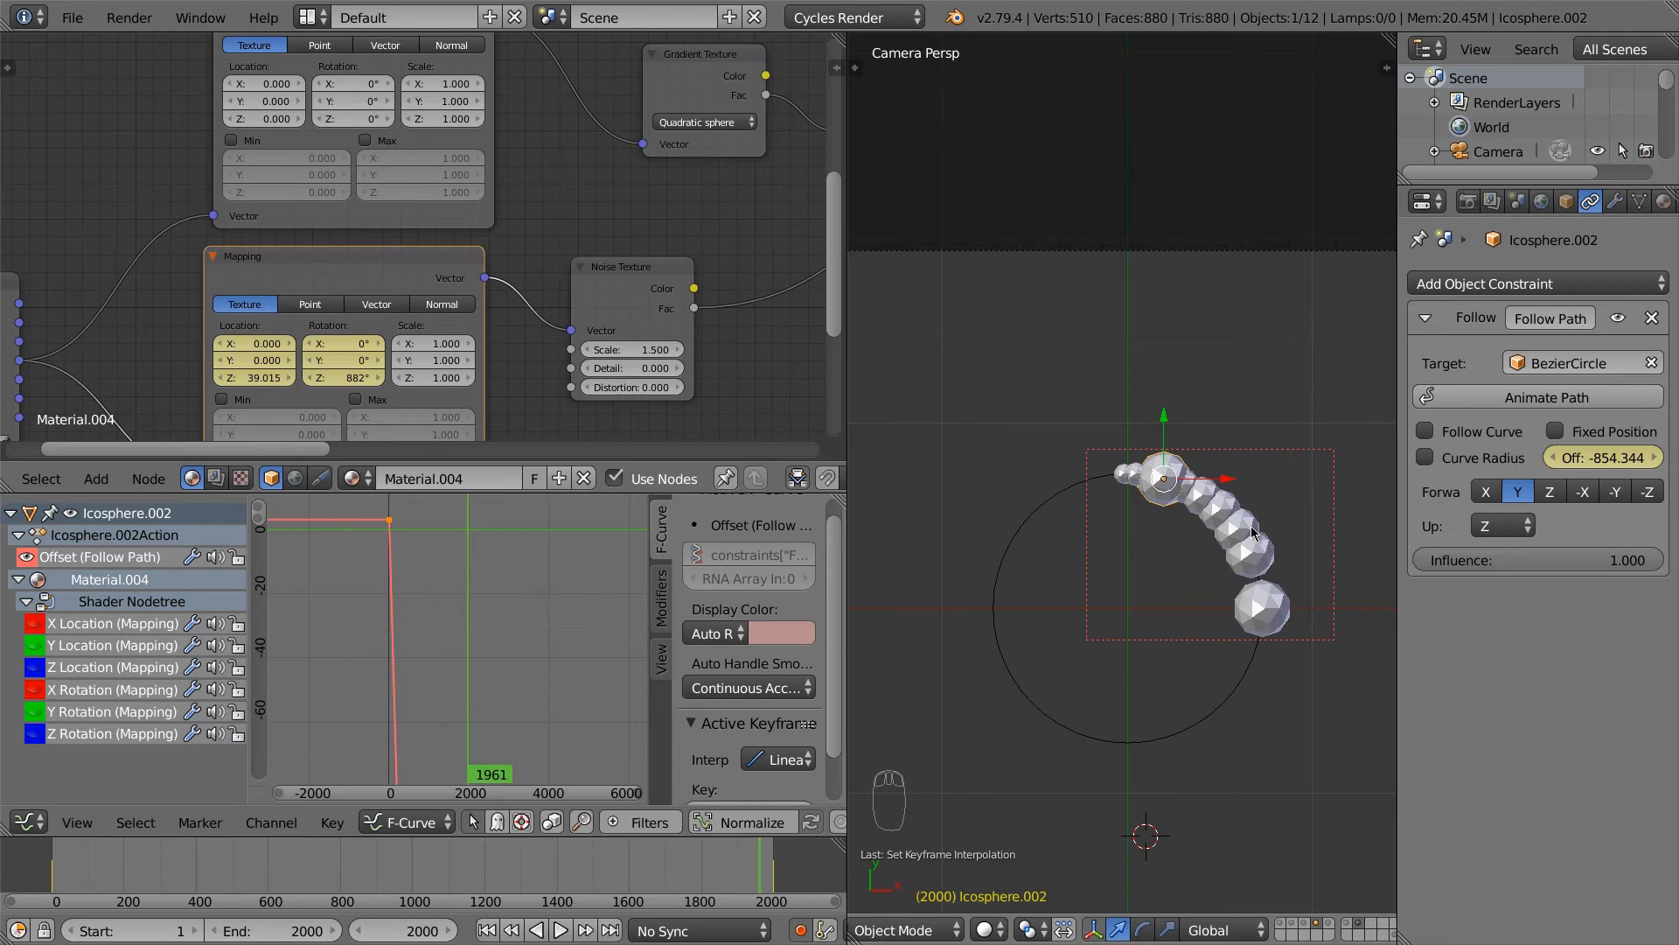
drag(1619, 465, 1465, 492)
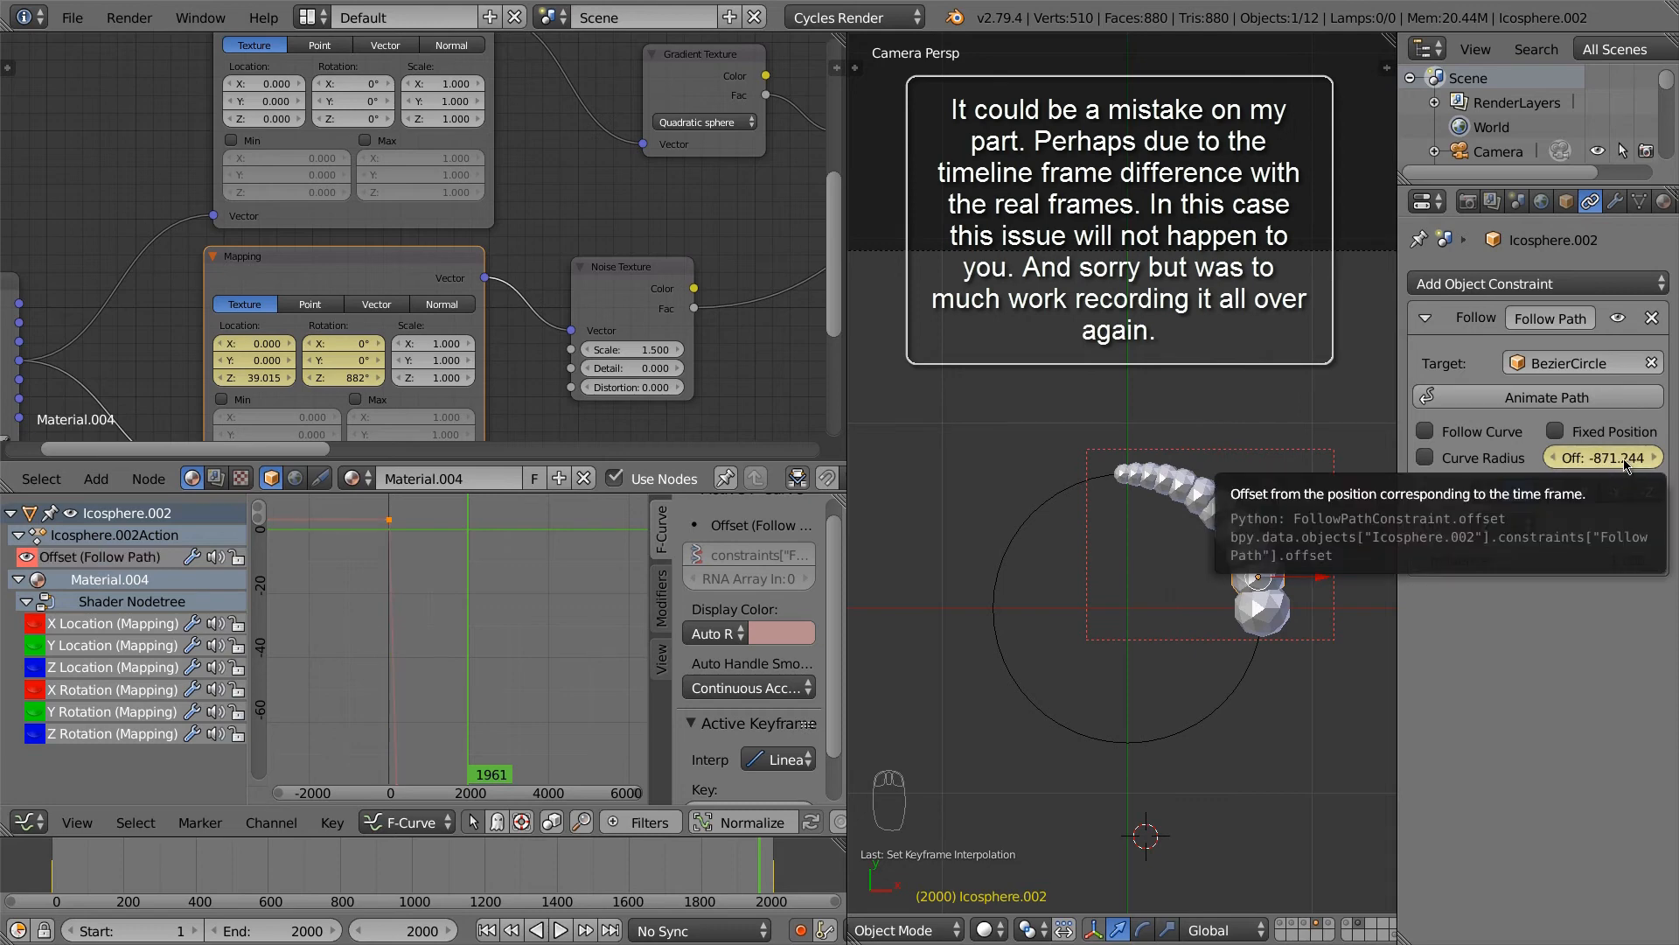
Step: Change Icosphere.003's Offset keyframes to linear interpolation and move it back into its place in the chain, at an Offset of about -867.9
right_click(1260, 548)
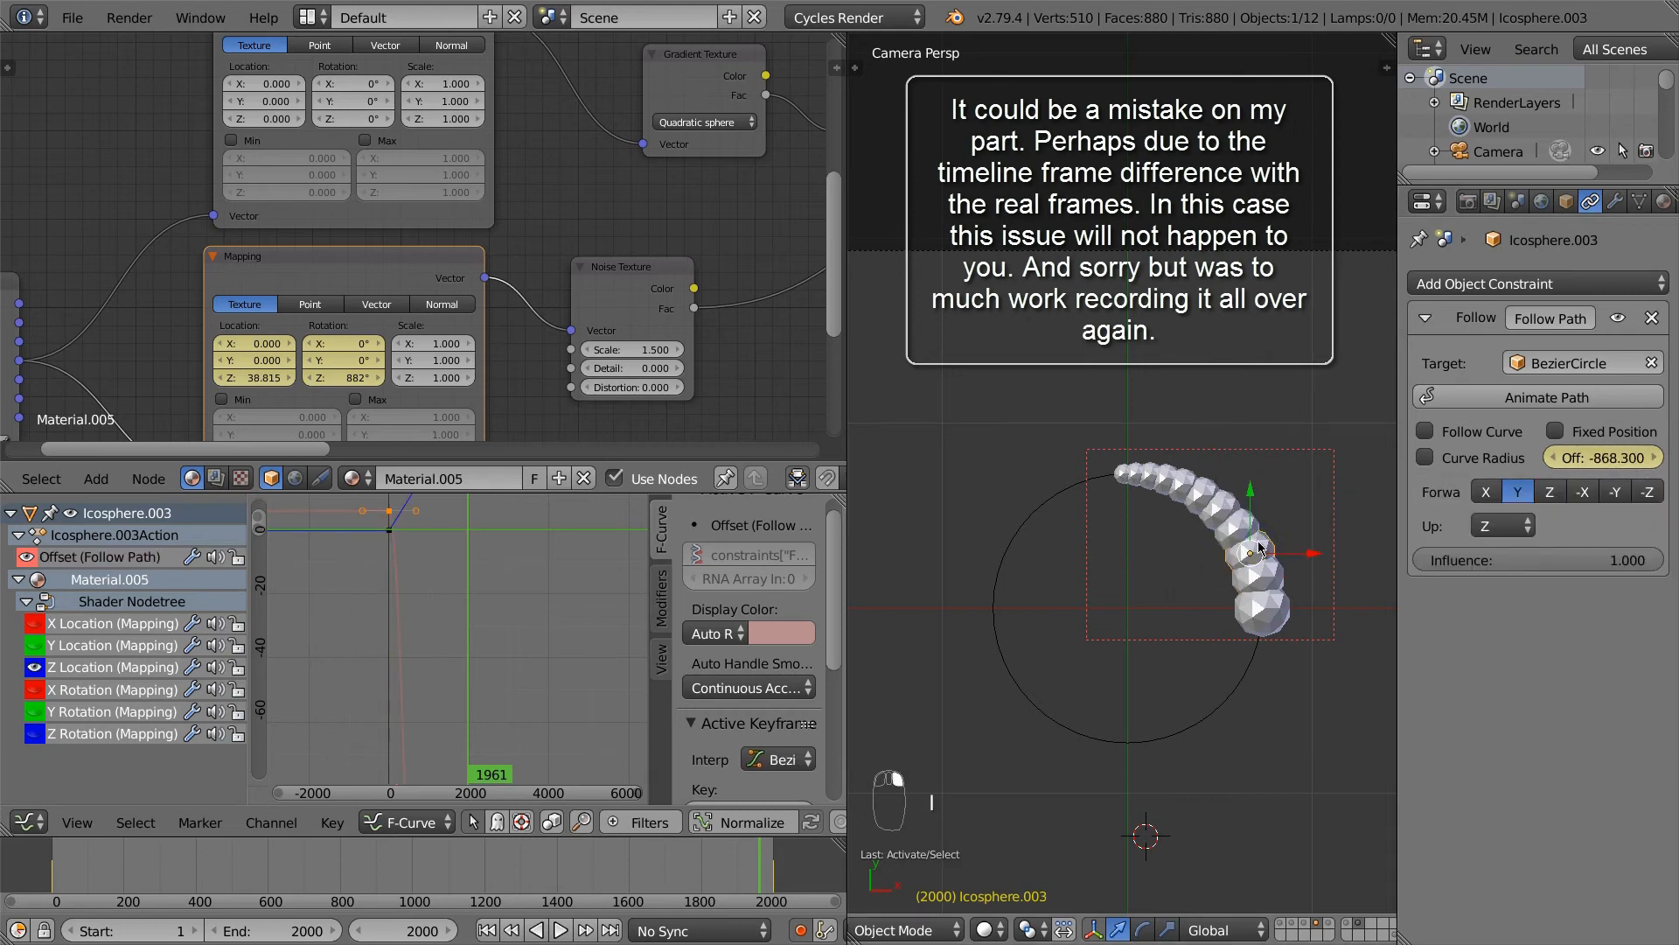
click(34, 666)
key(a)
key(a)
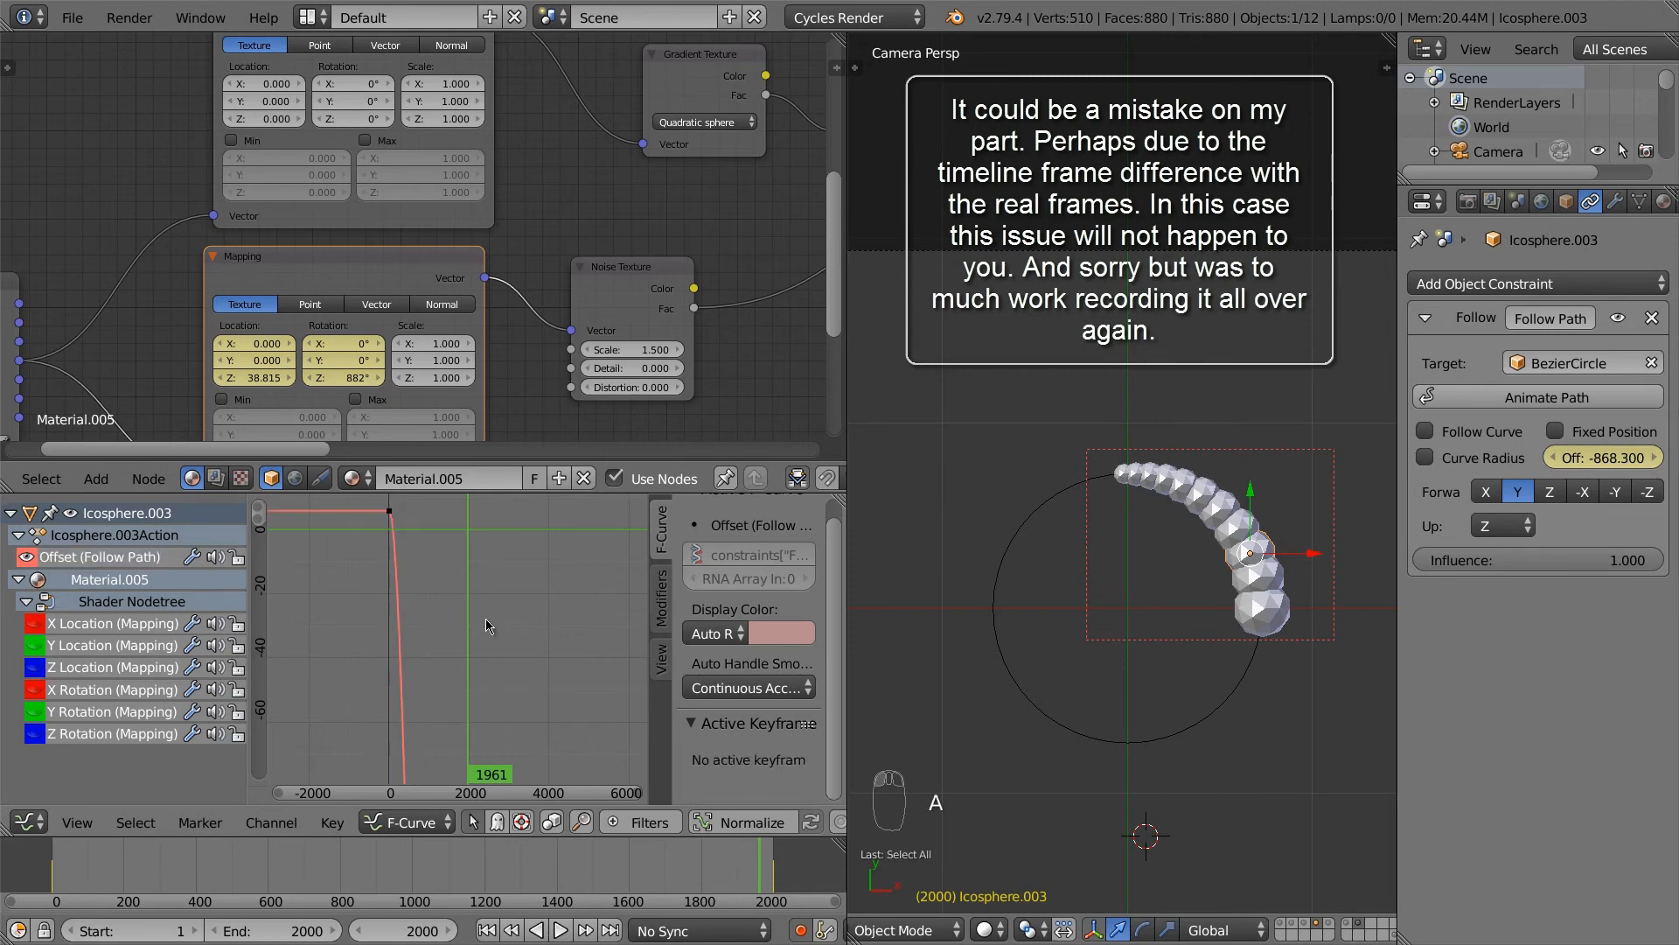
key(t)
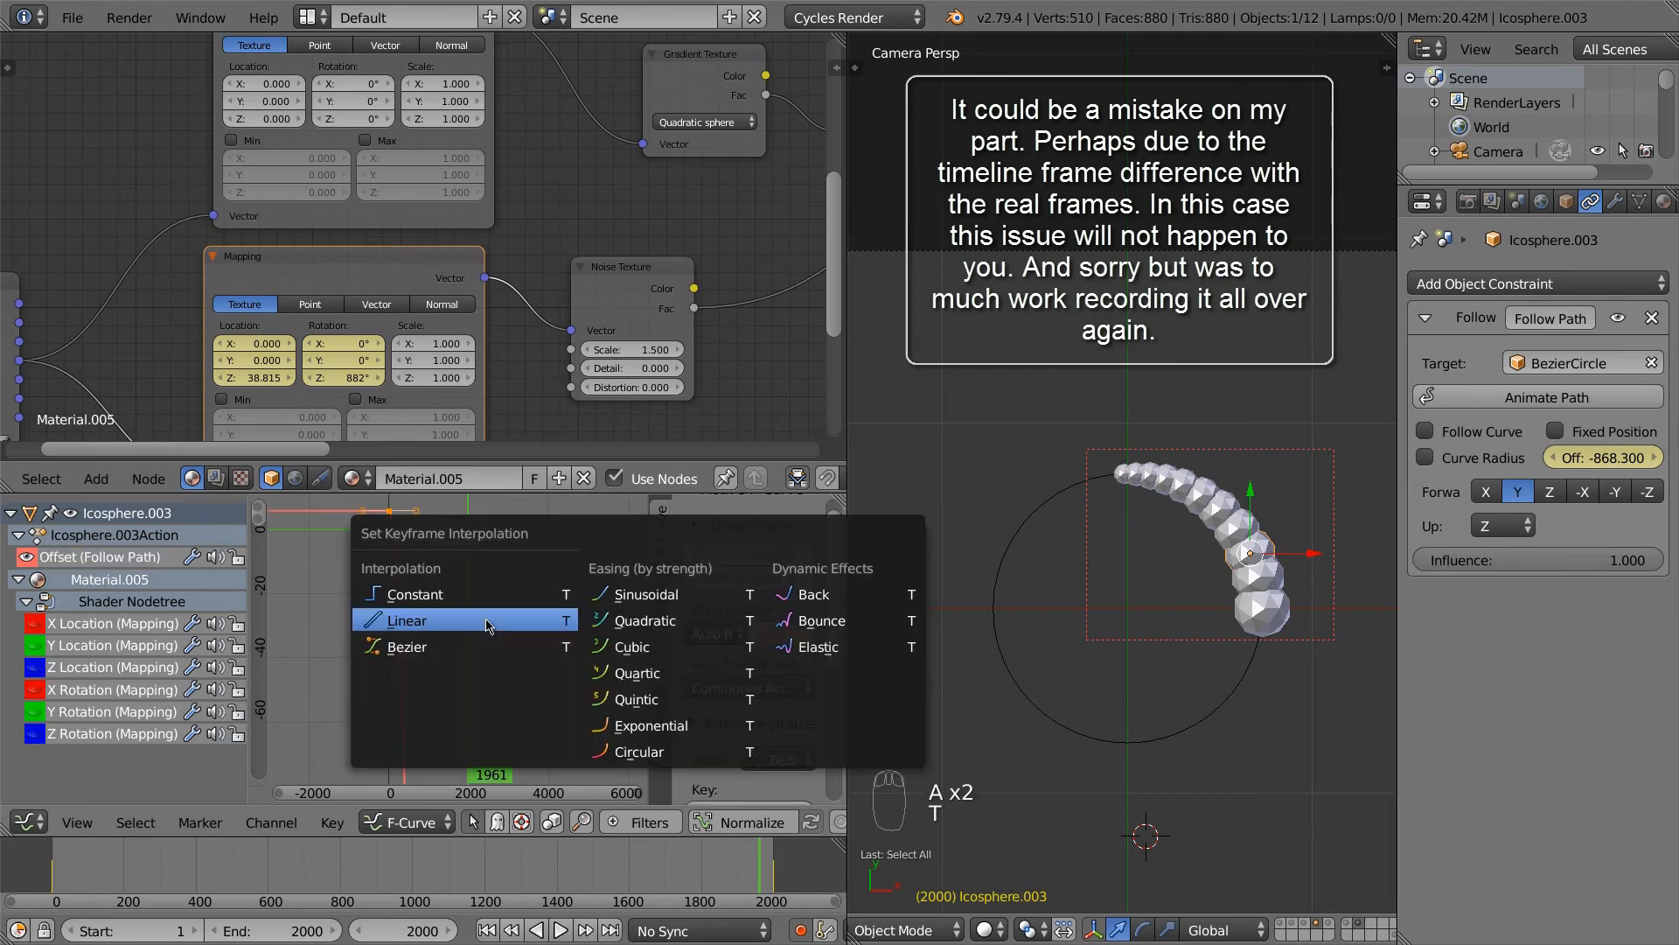
click(483, 616)
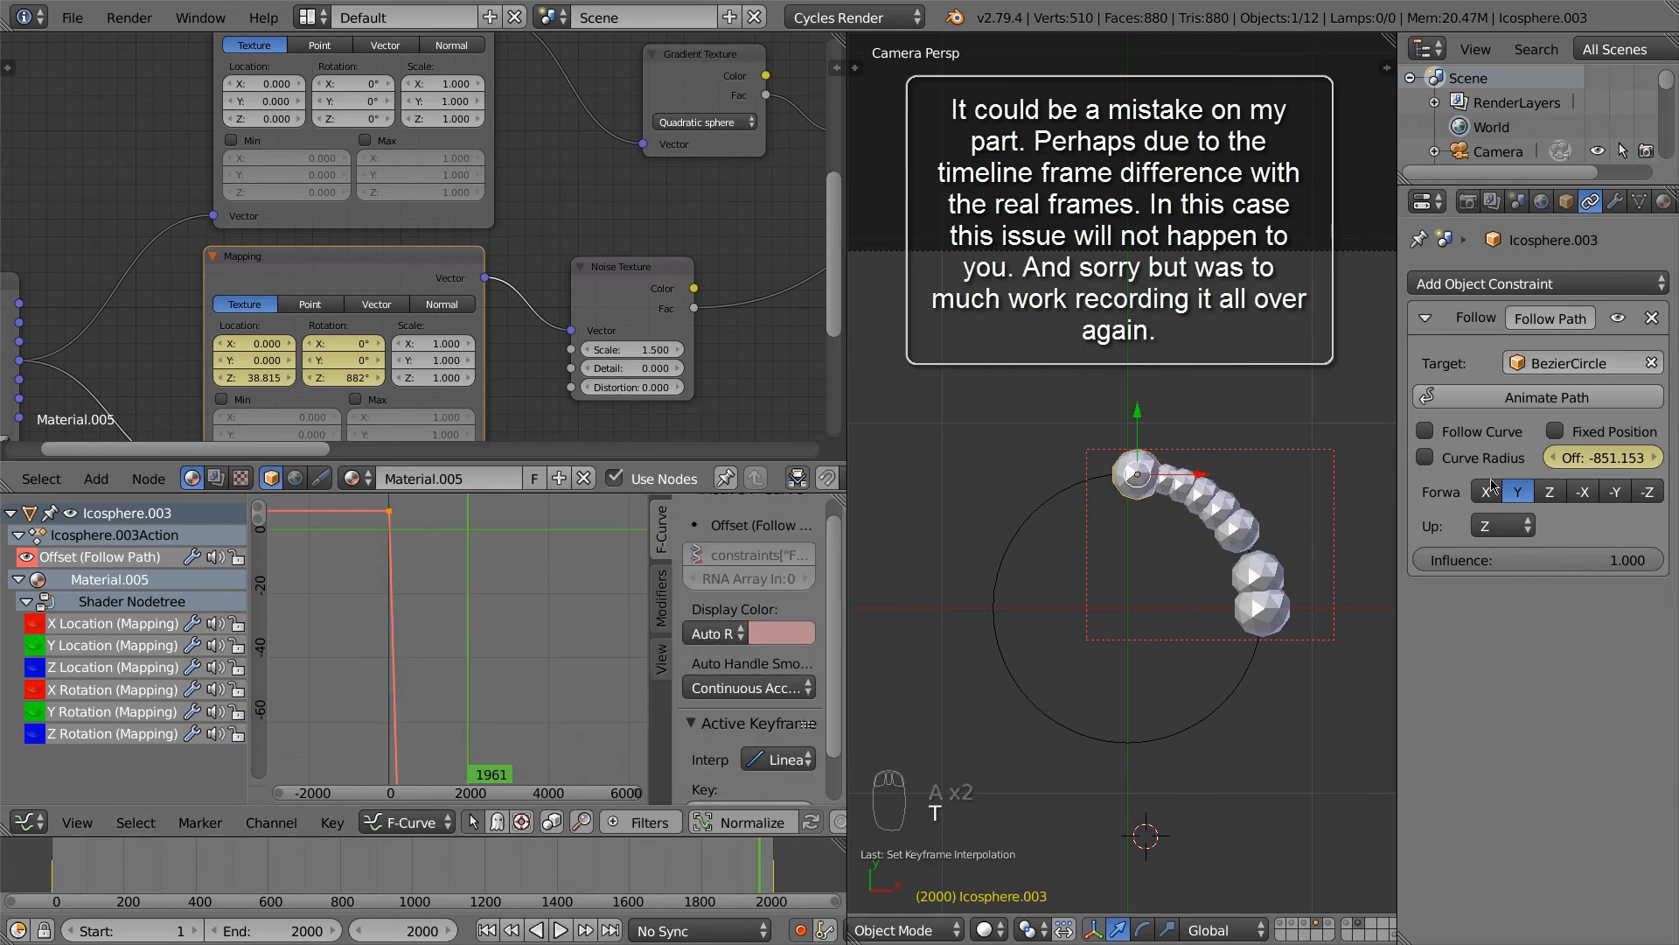
drag(1574, 458, 1469, 484)
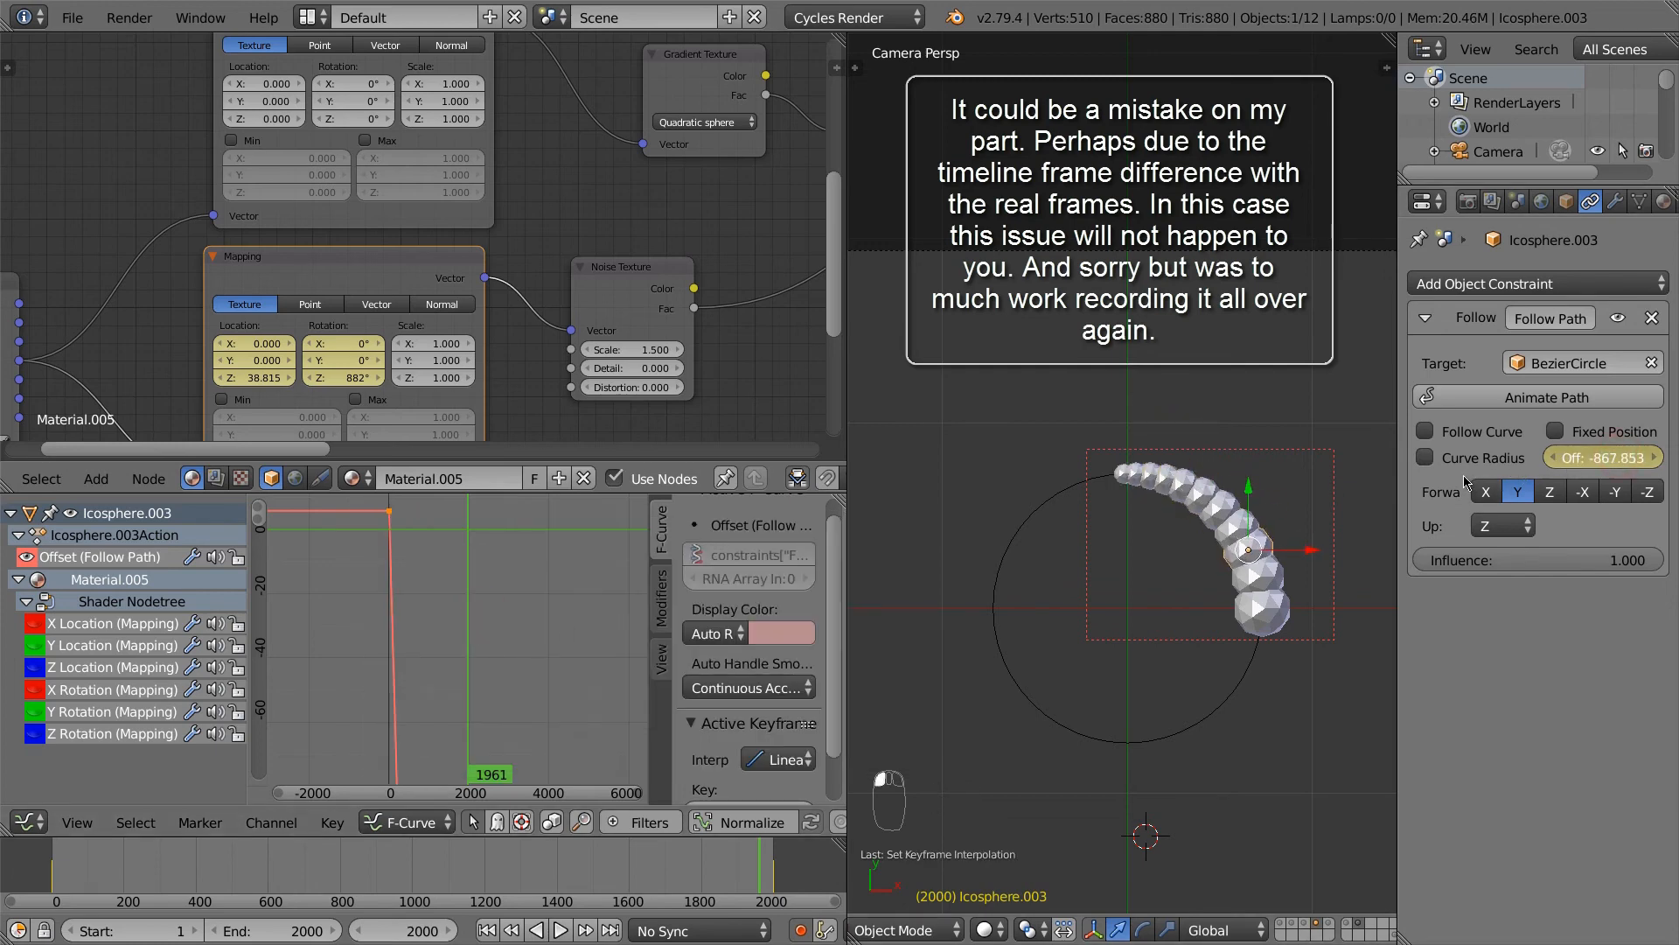
Step: Change the smallest sphere's (Icosphere.011) Offset keyframes to linear interpolation and adjust its Follow Path Offset to return it to the chain's tail
right_click(1124, 473)
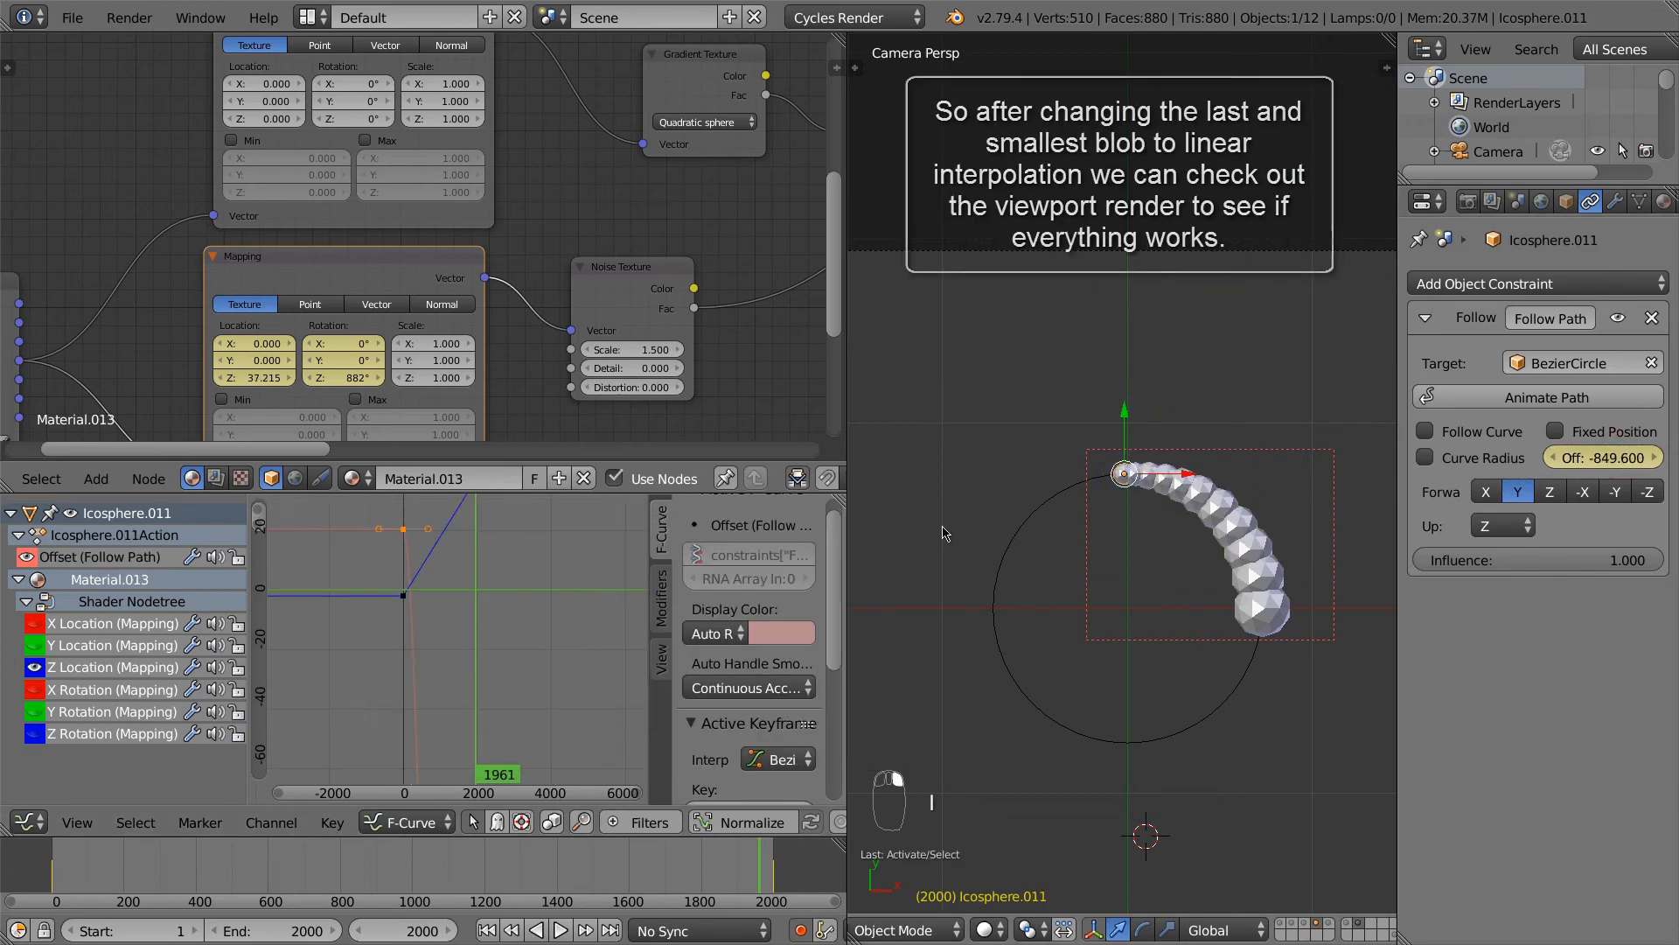
click(34, 667)
key(a)
key(a)
key(a)
key(t)
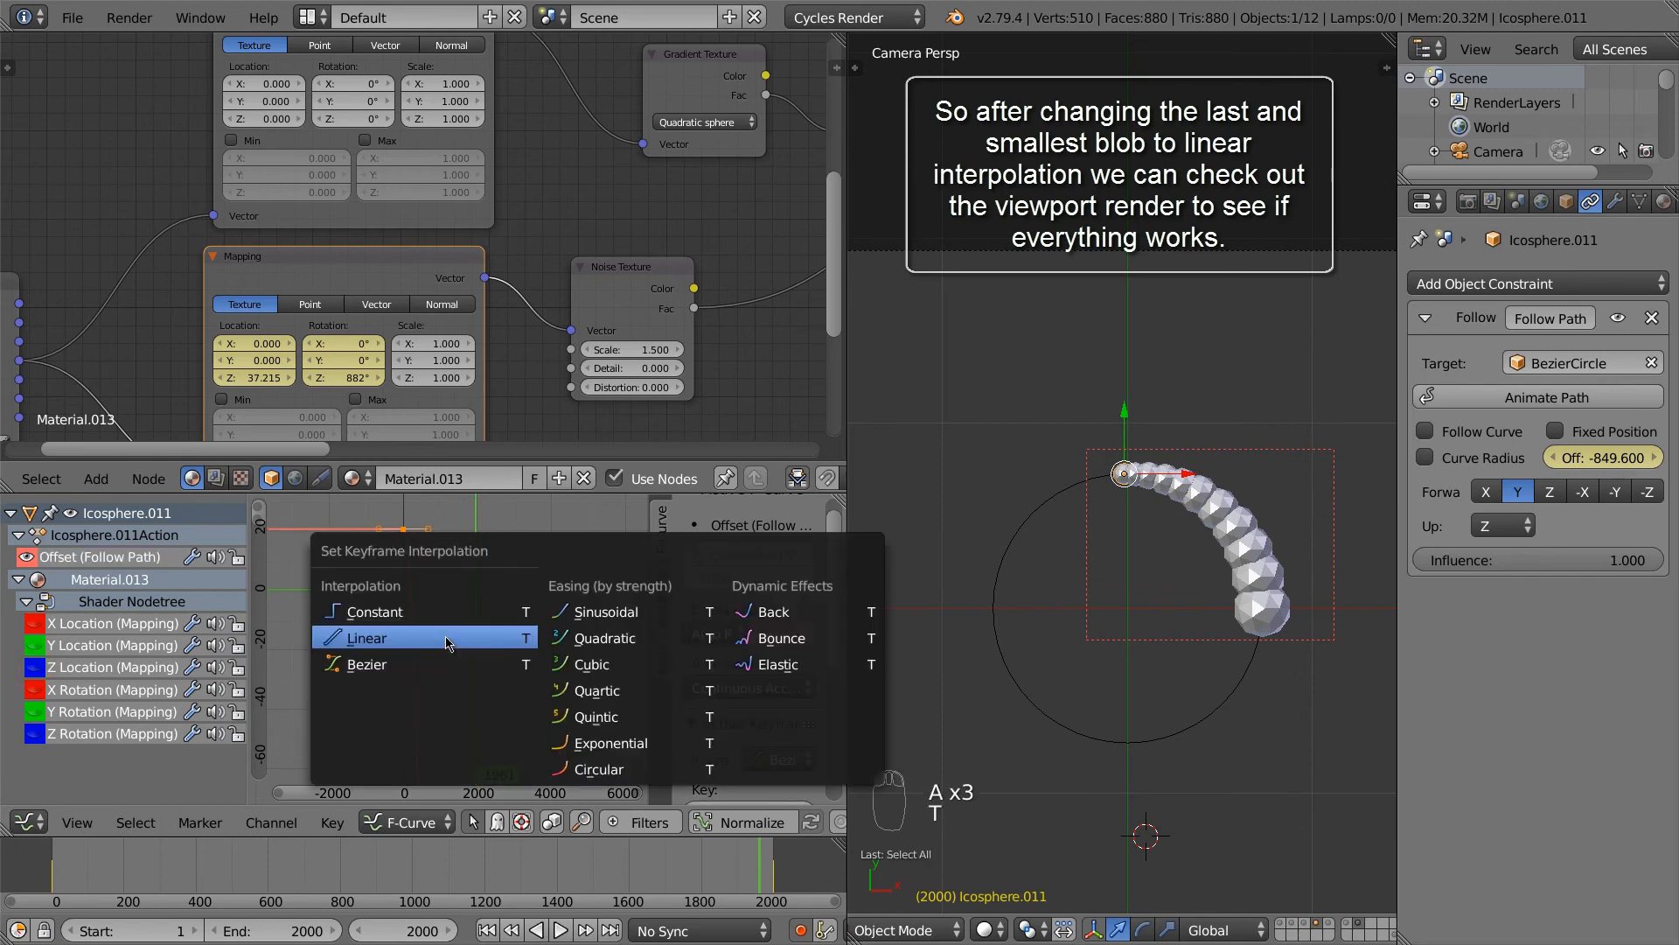
click(447, 638)
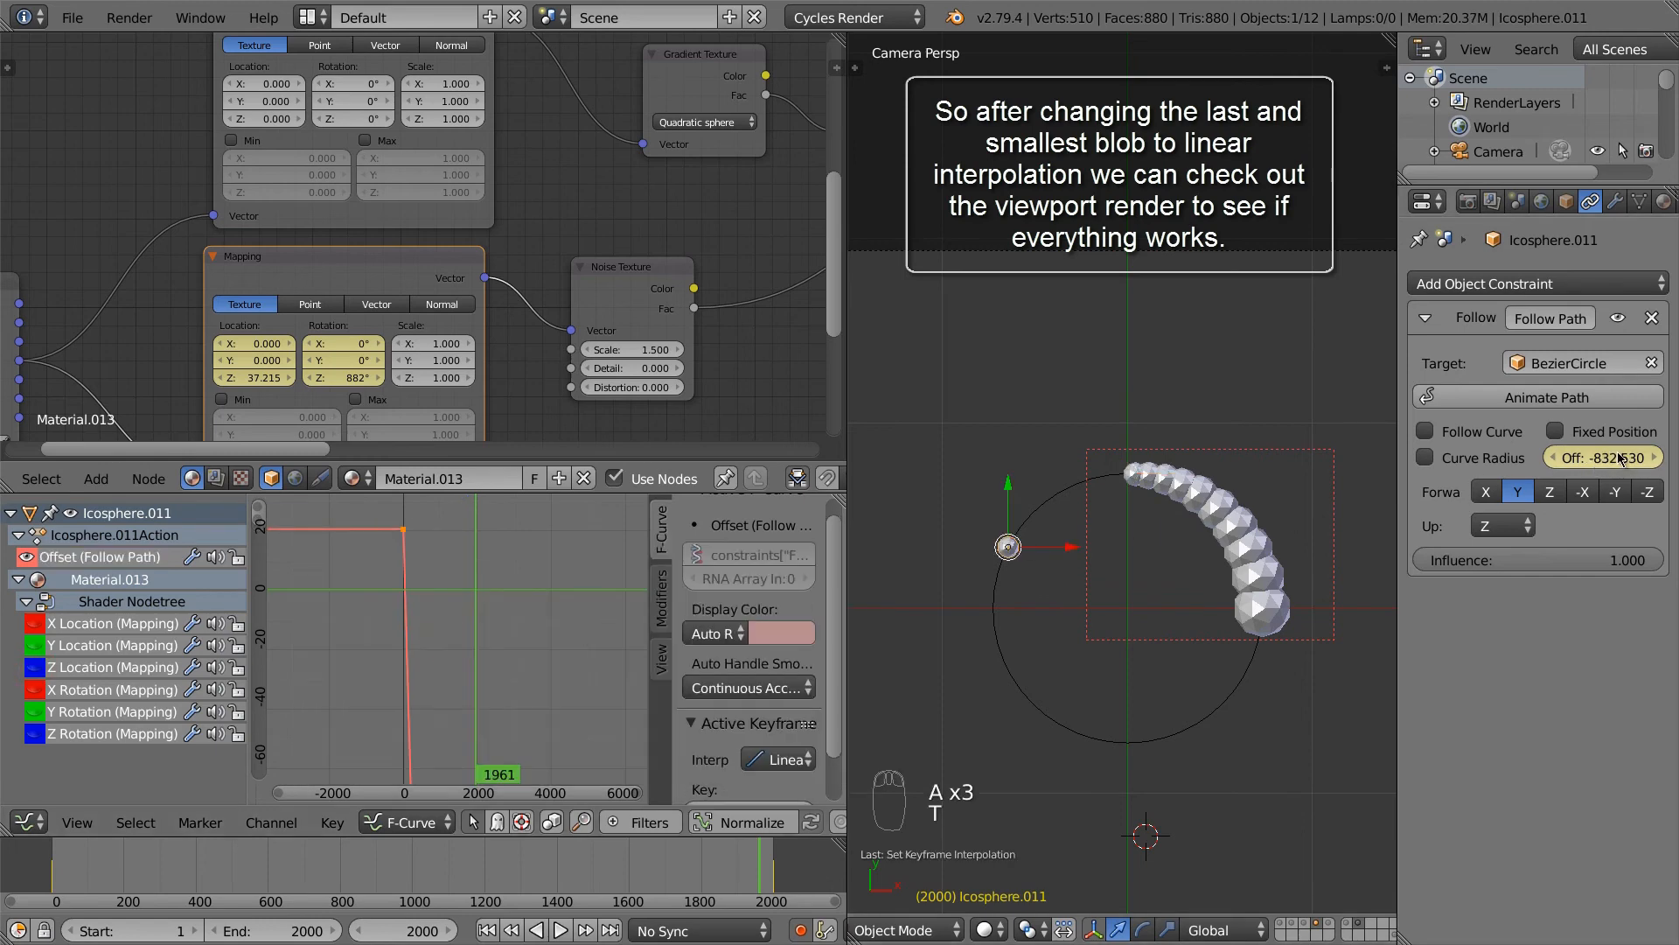
drag(1505, 480, 1462, 494)
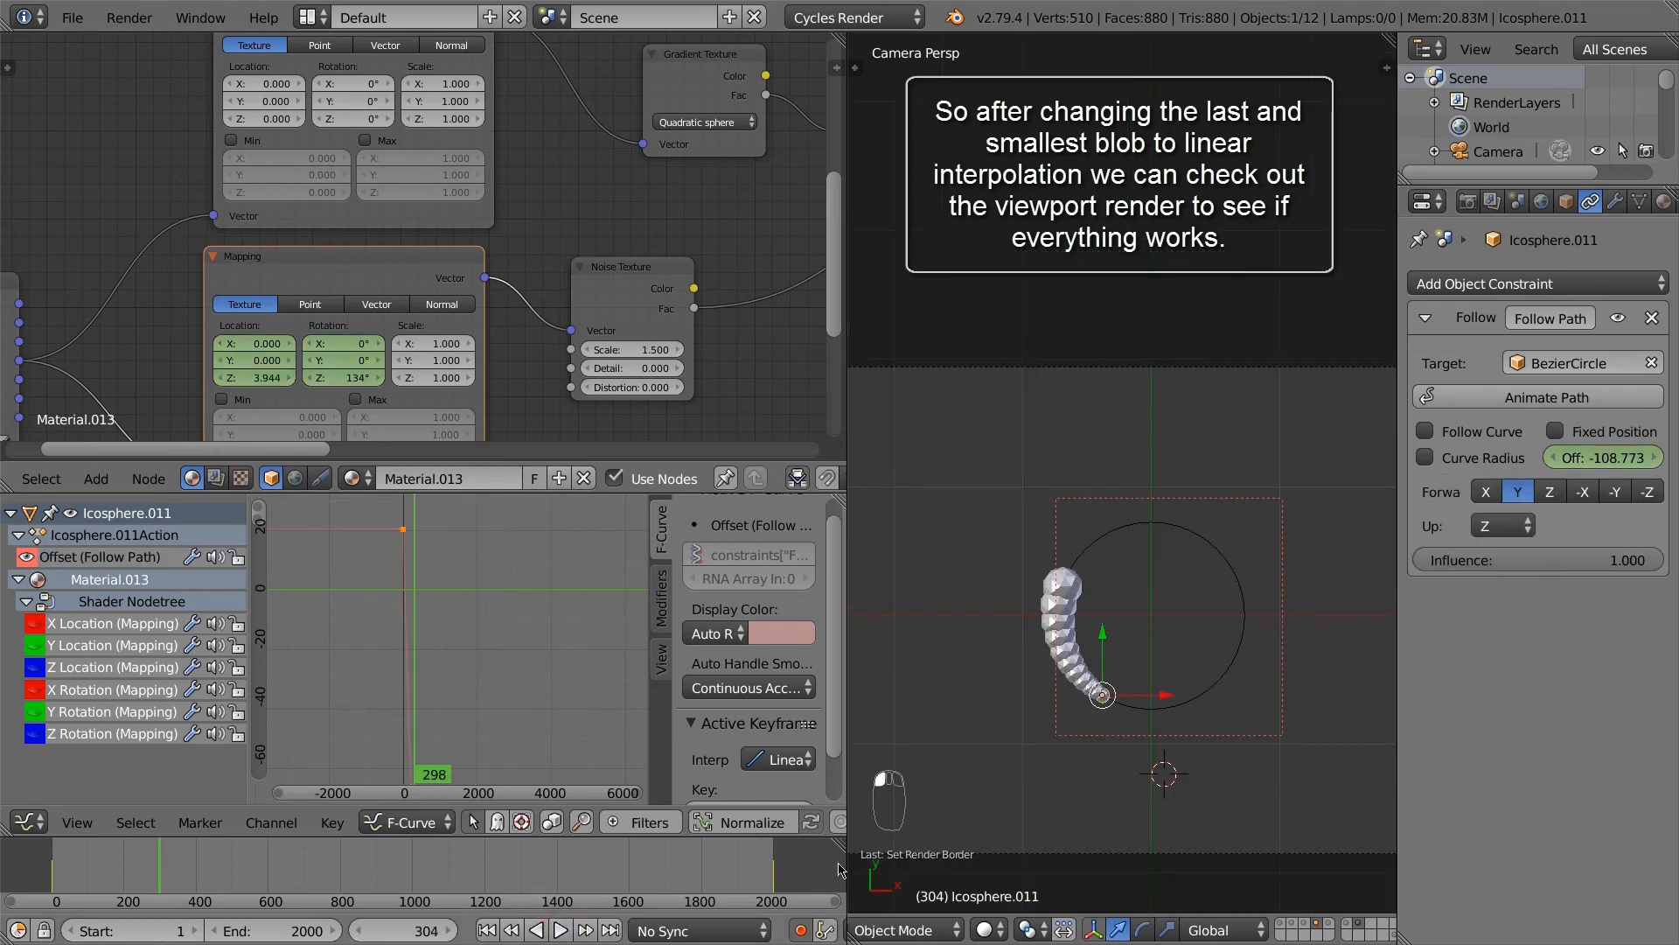
Step: Redraw the render border around the whole Bezier circle and switch the viewport to rendered shading
scroll(1183, 687, down, 1)
key(shift+b)
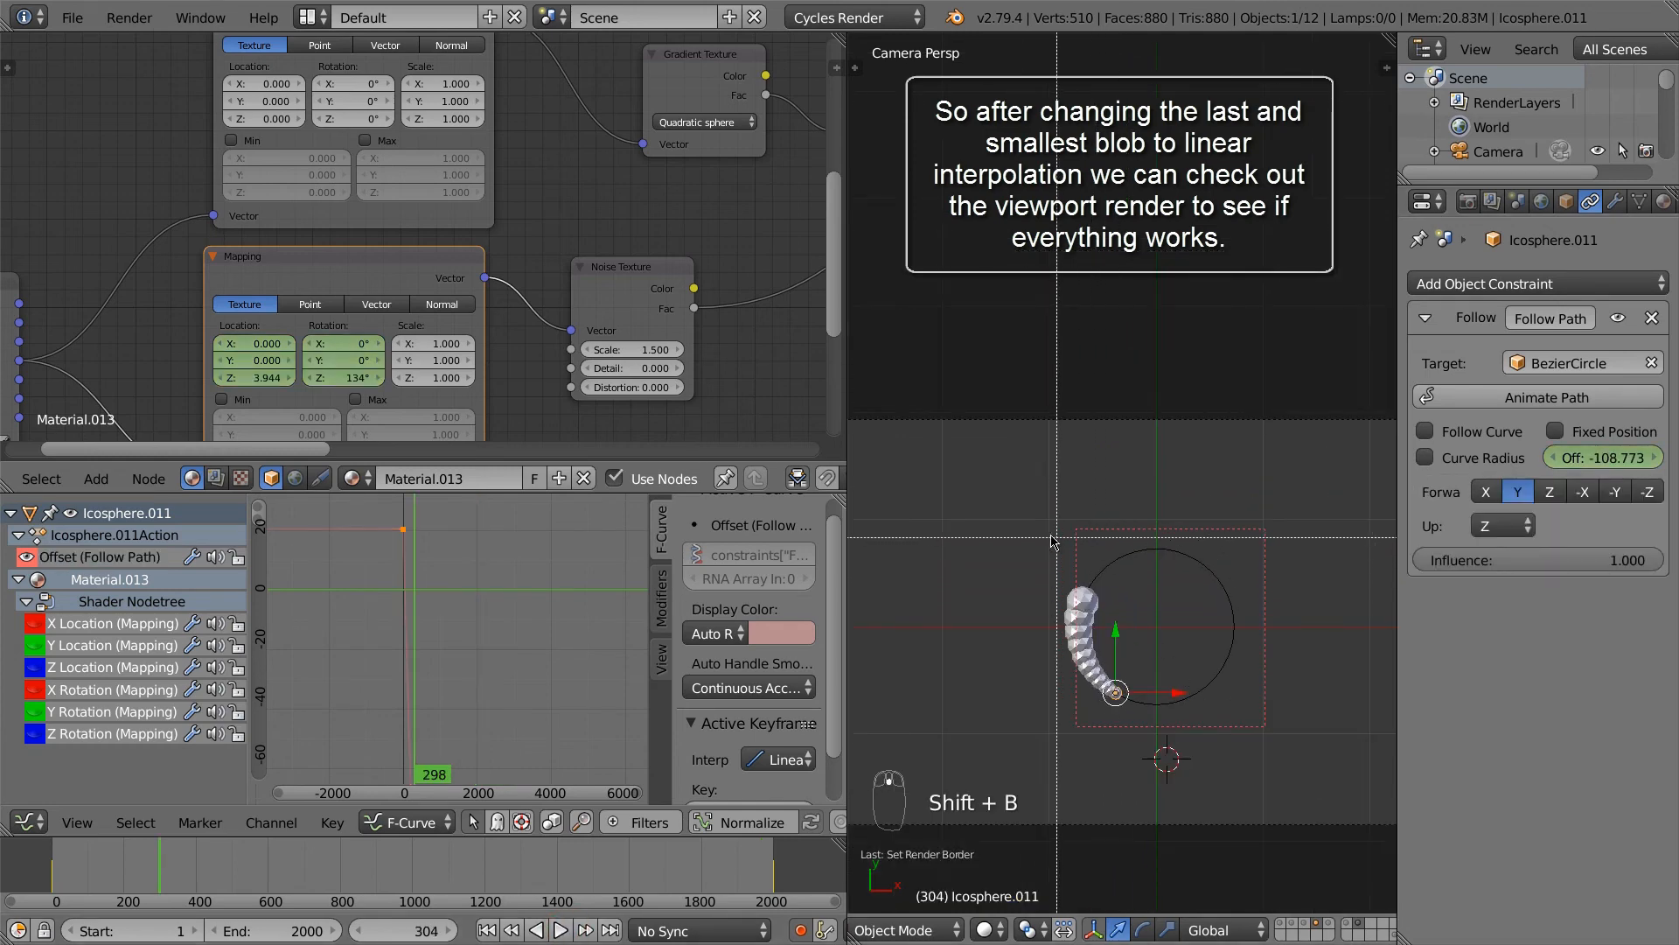
drag(1044, 528, 1274, 715)
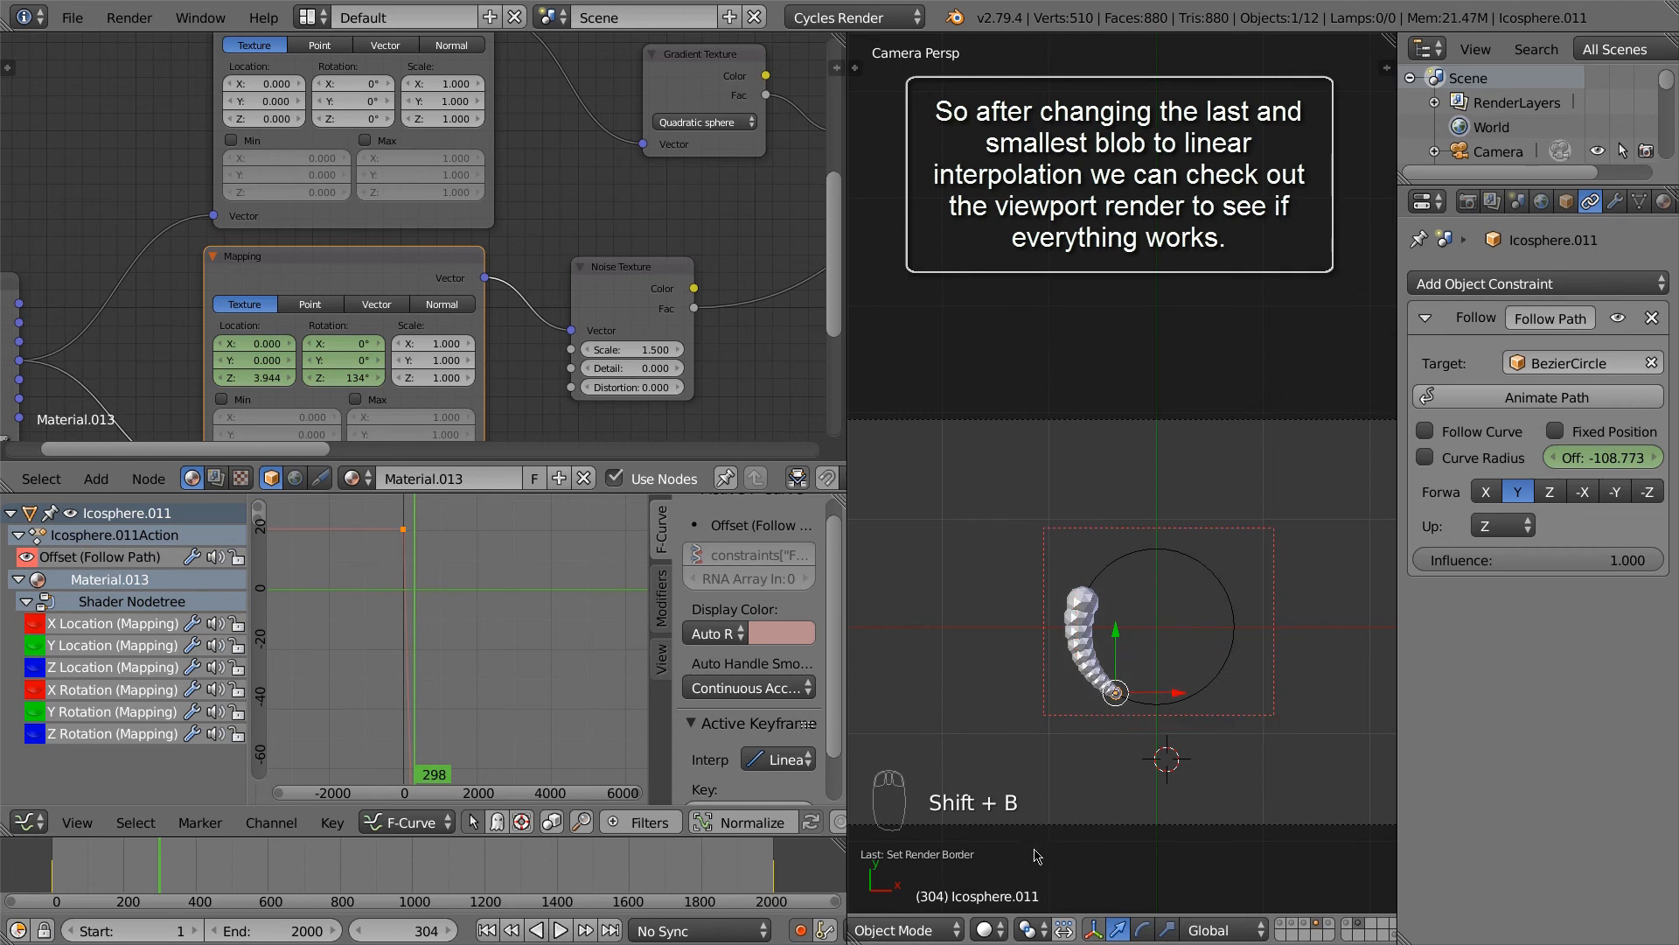
click(985, 930)
click(1020, 775)
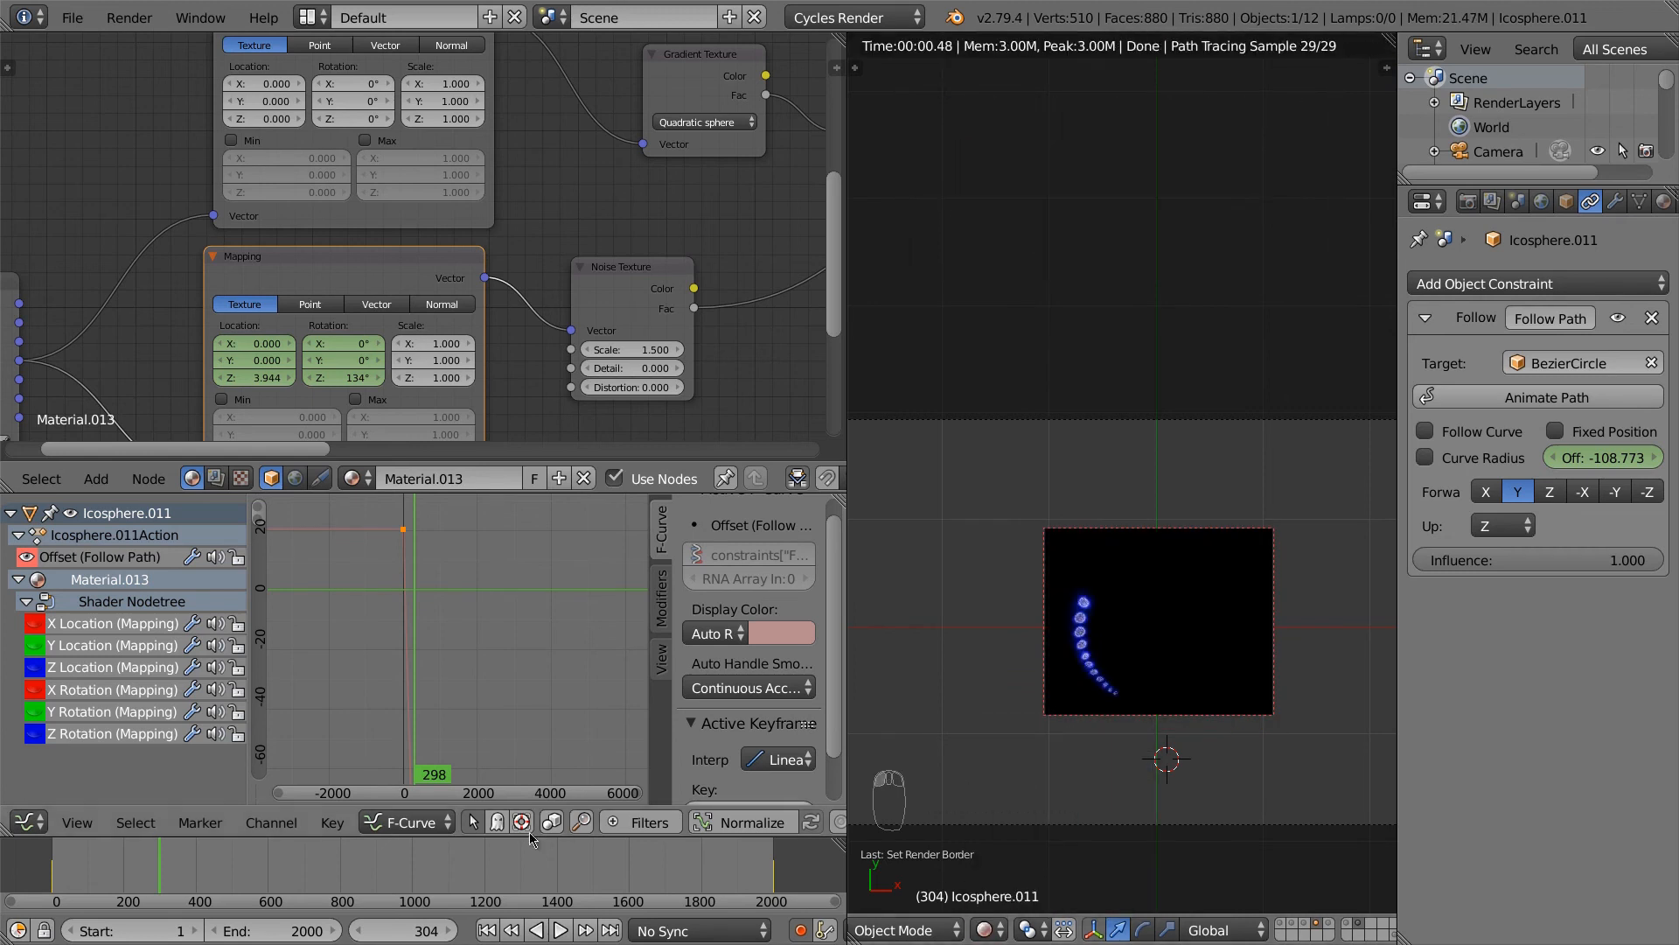
Step: Play the animation in the rendered viewport to check the chain's motion around the circle, stop it, and inspect the glowing spheres up close
click(561, 930)
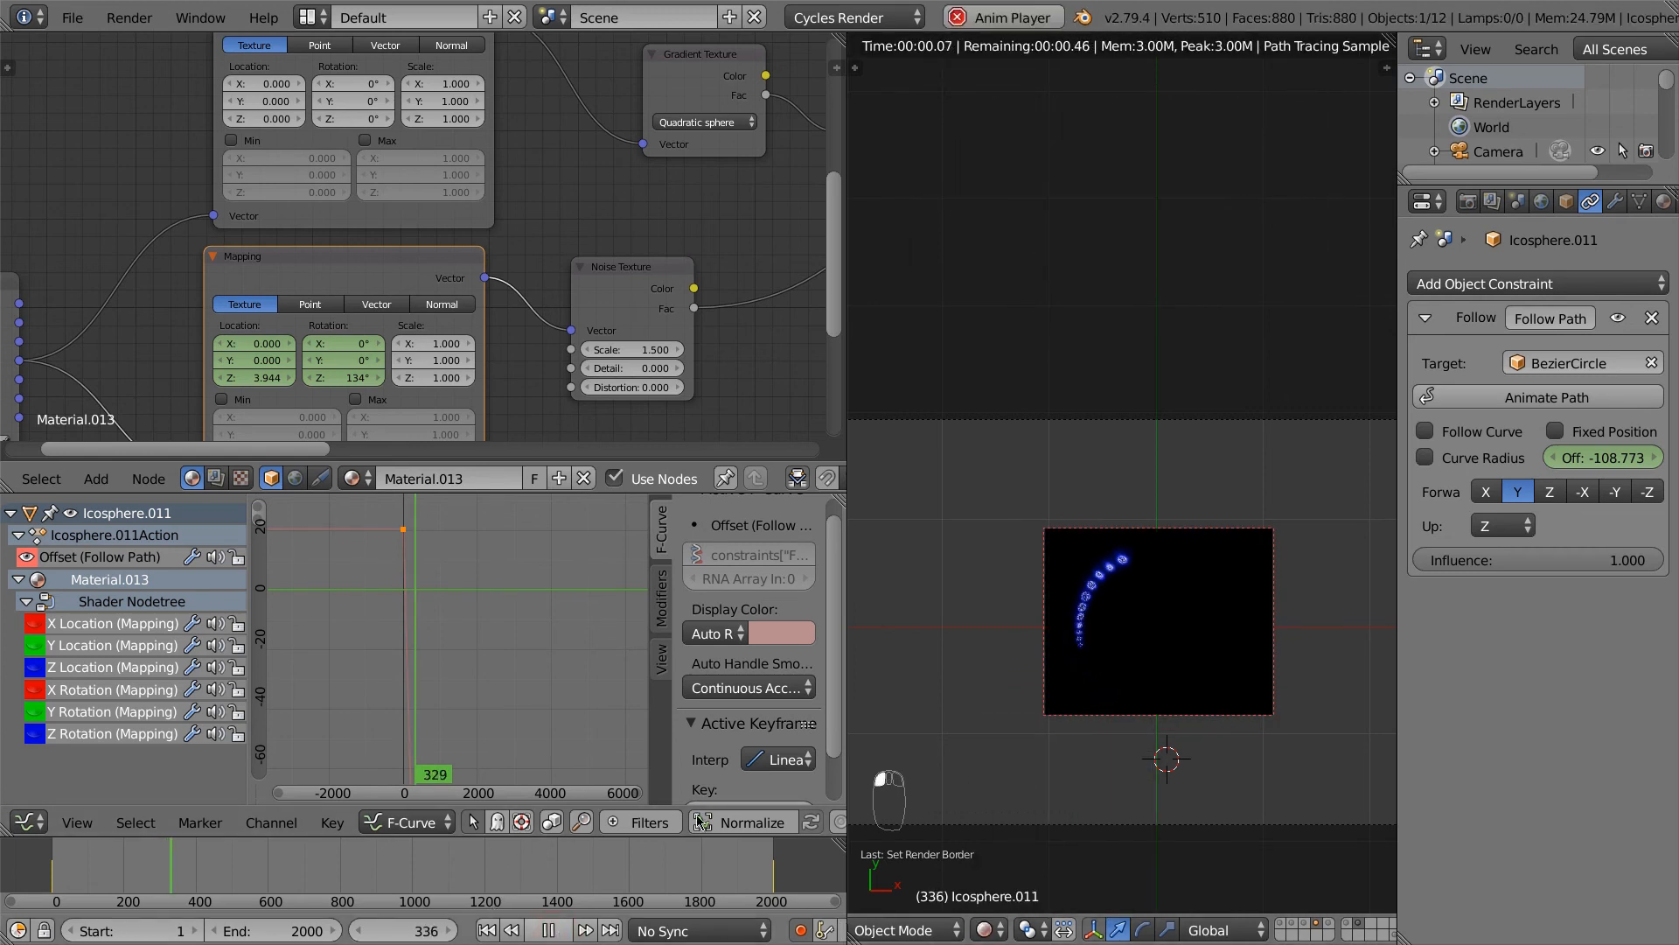
scroll(1143, 629, down, 2)
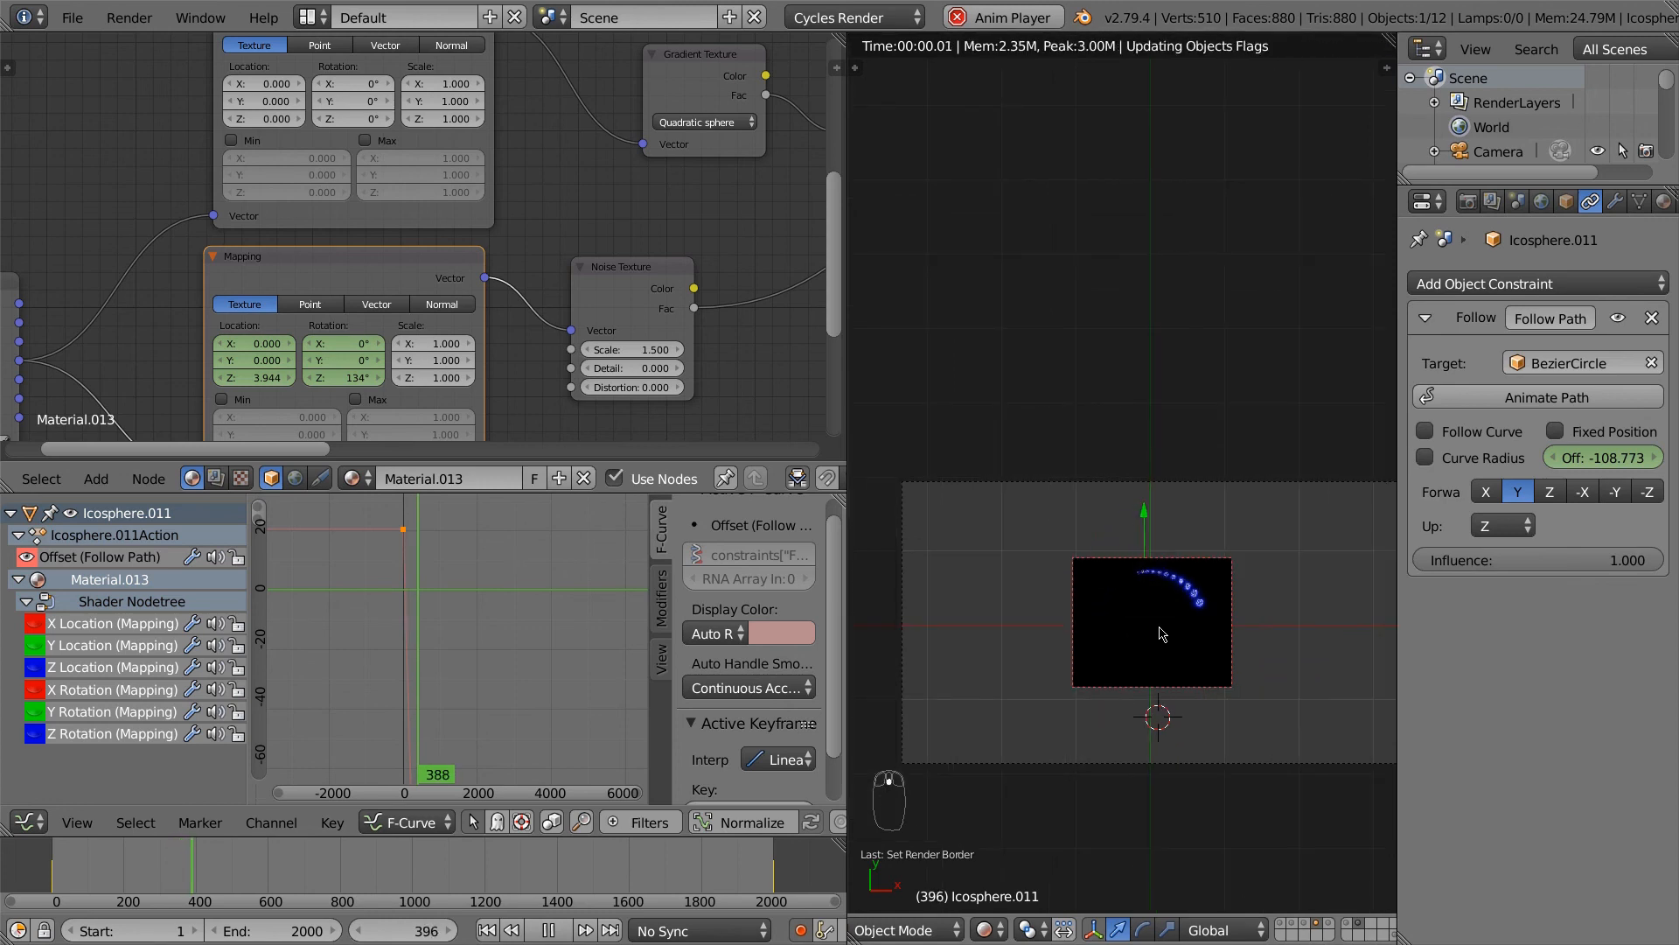
scroll(1162, 632, up, 3)
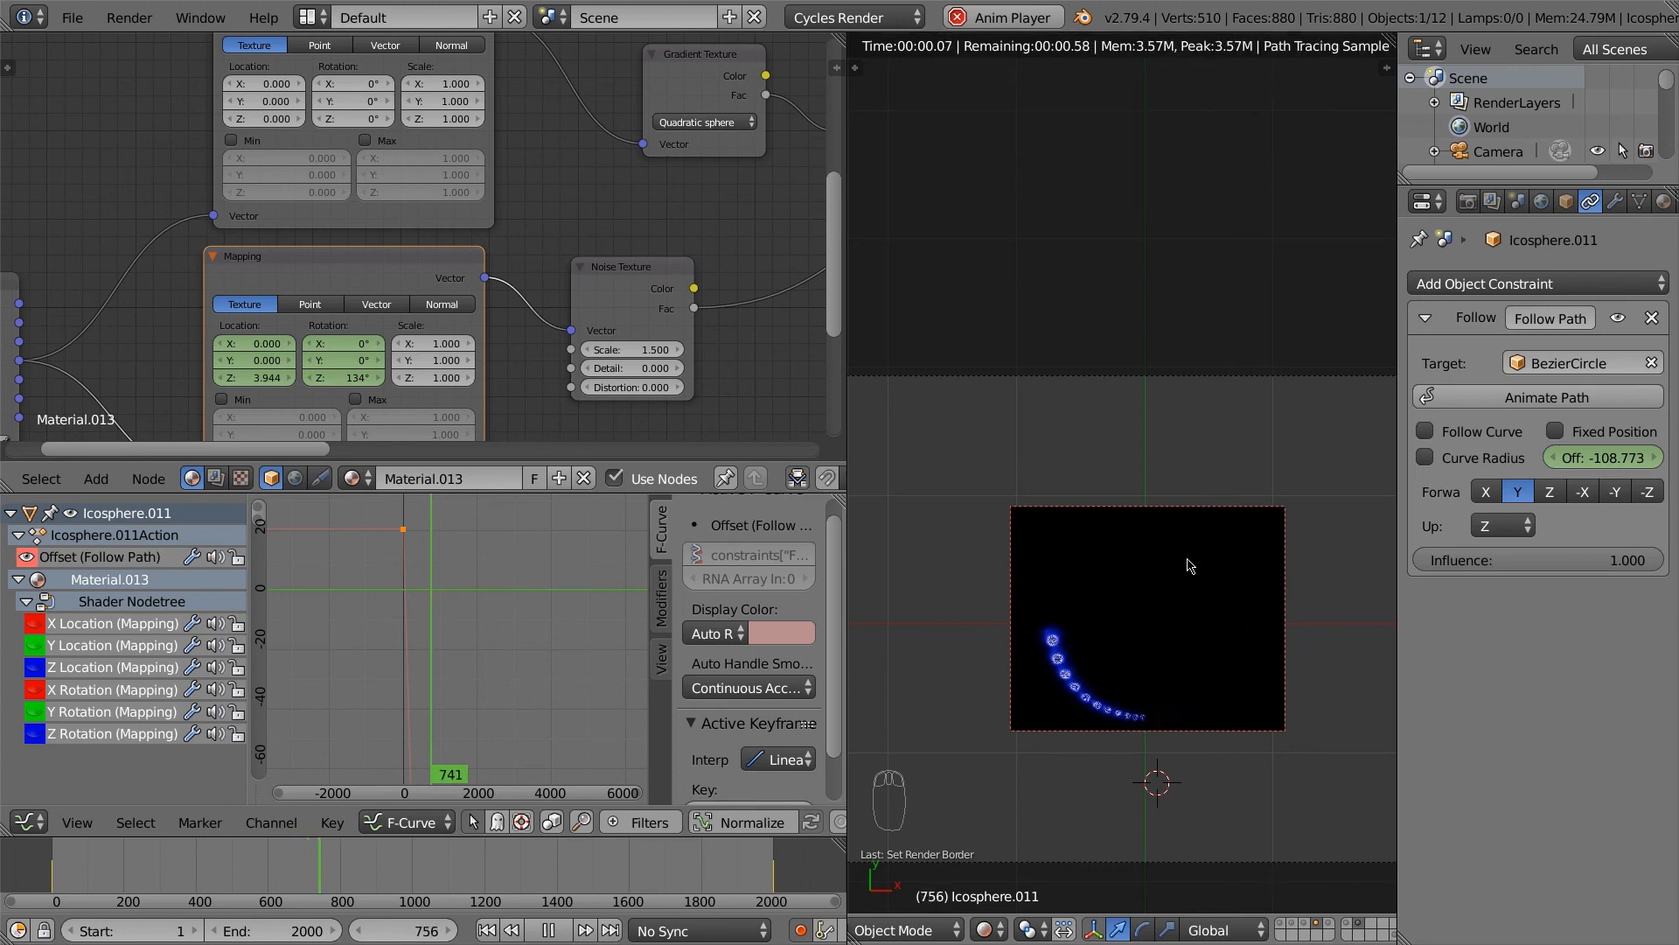
click(549, 929)
scroll(1143, 637, up, 1)
scroll(1144, 637, up, 3)
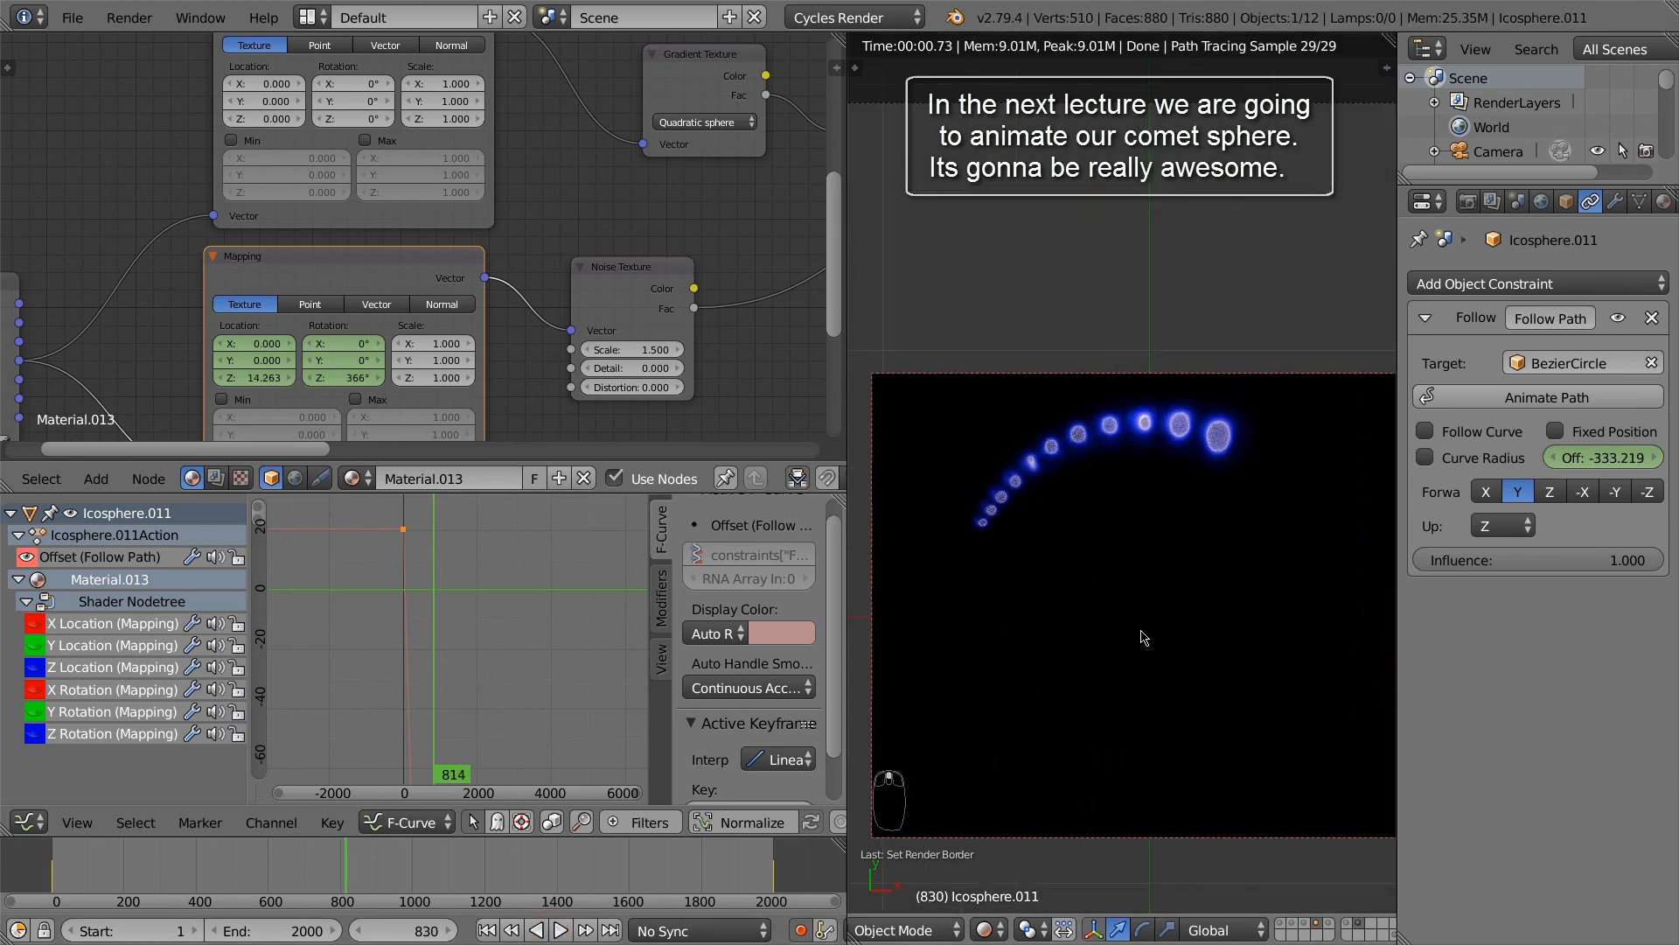
scroll(1143, 637, down, 1)
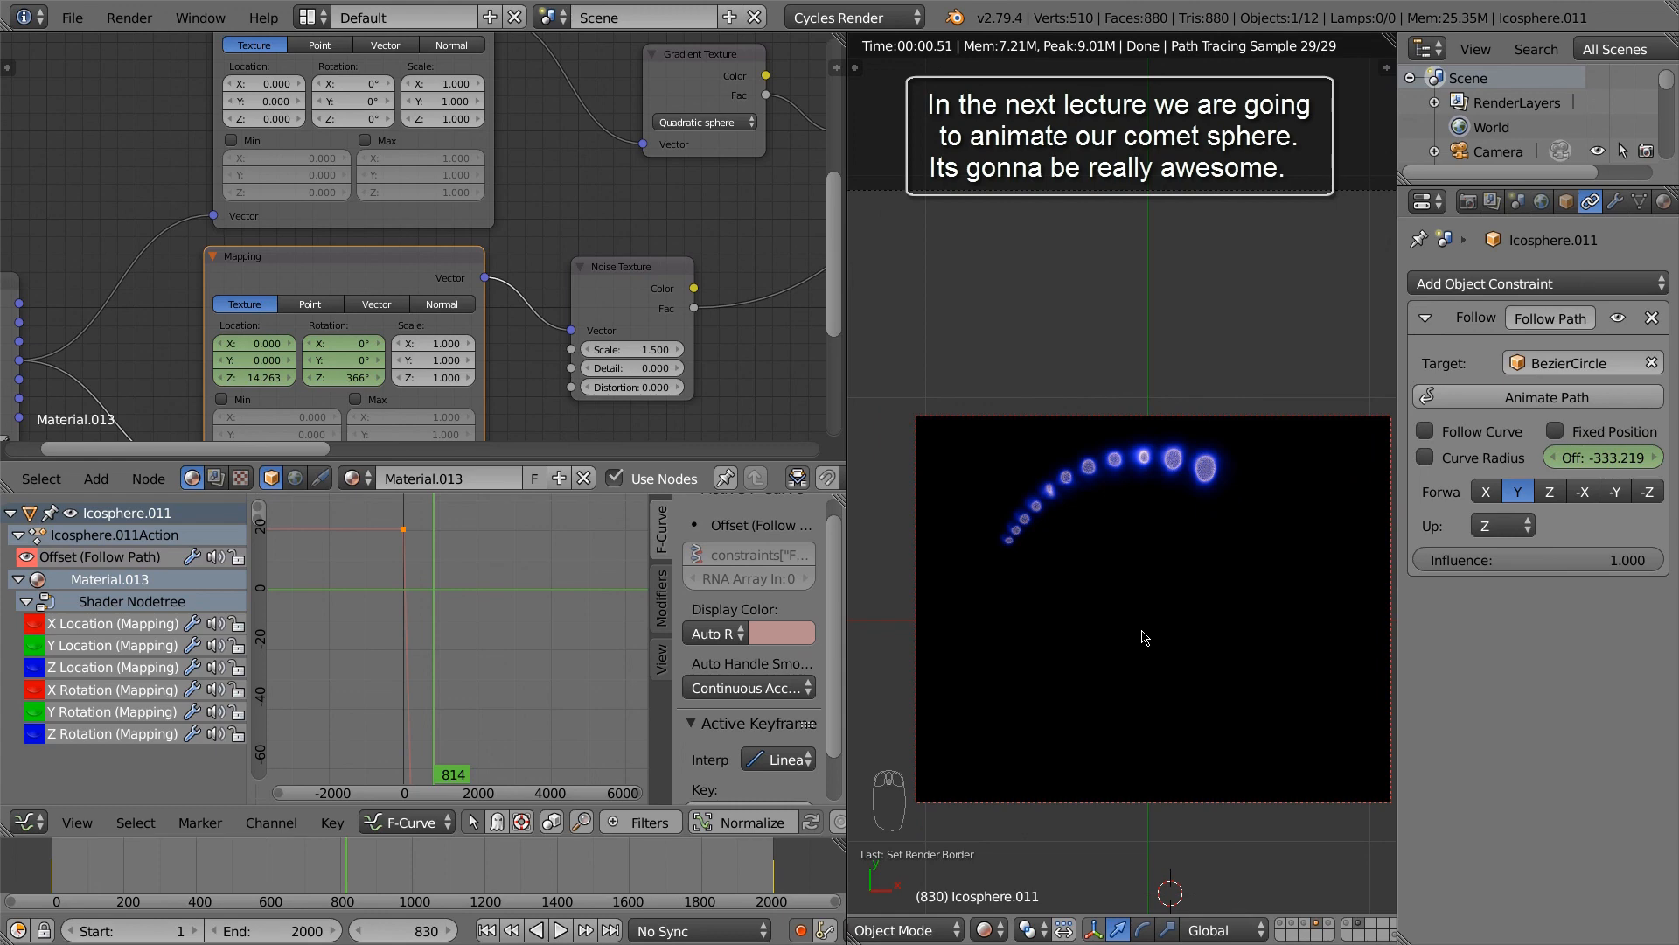